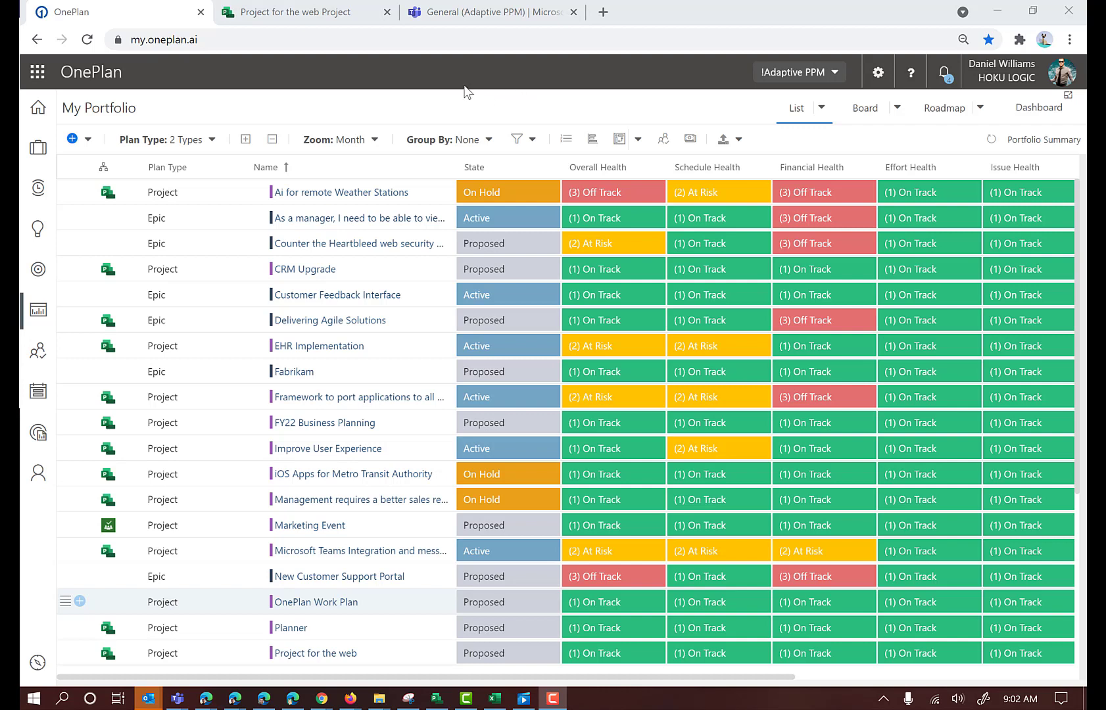
Open the resource plan of the OnePlan Work Plan project and switch it to Scheduled
{"action": "left_click", "coordinate": [65, 602]}
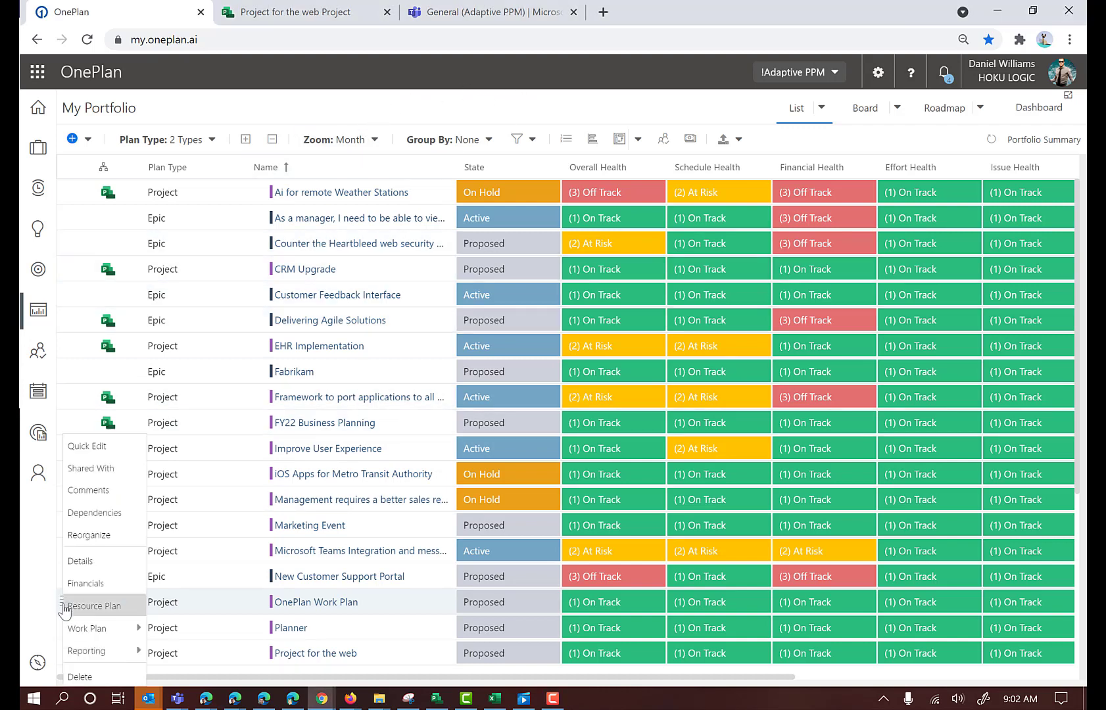
{"action": "left_click", "coordinate": [97, 608]}
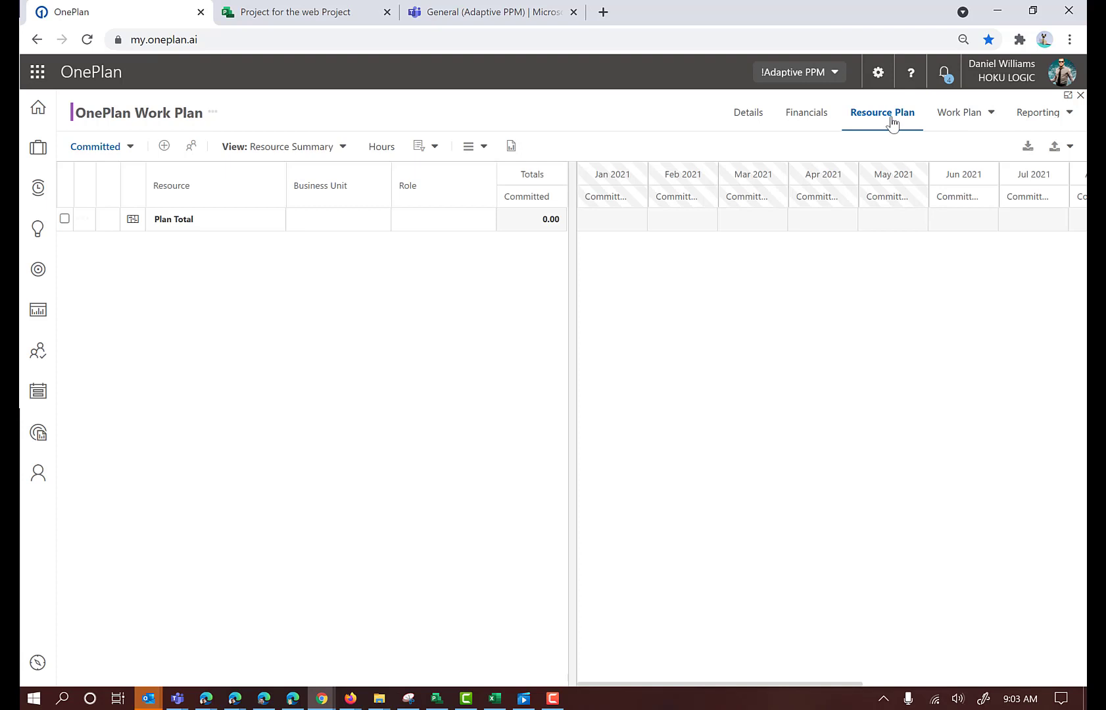
{"action": "left_click", "coordinate": [130, 150]}
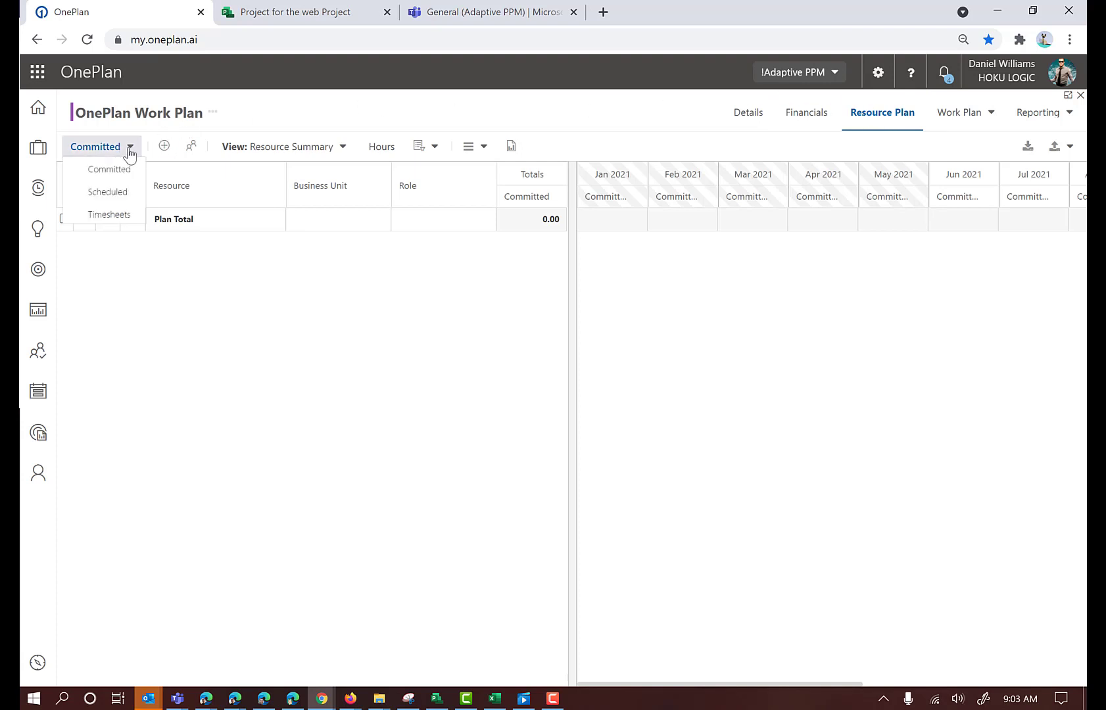
{"action": "left_click", "coordinate": [122, 194]}
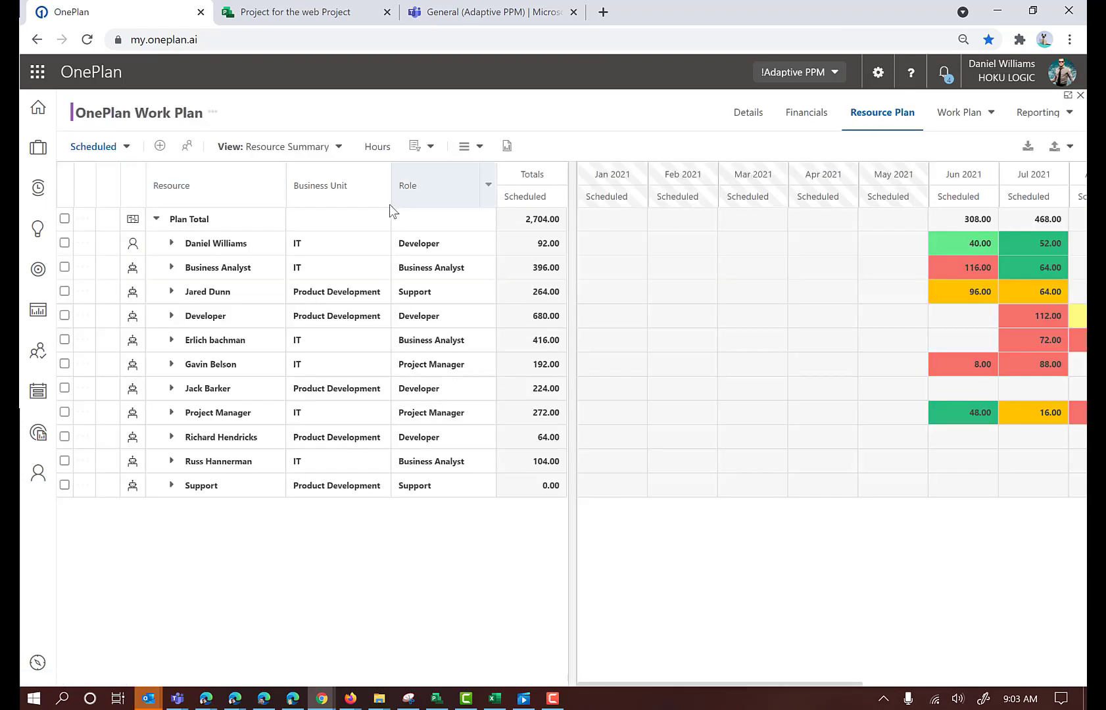
Review the scheduled tasks of the first listed resource and return the resource plan to Committed
{"action": "left_click", "coordinate": [172, 243]}
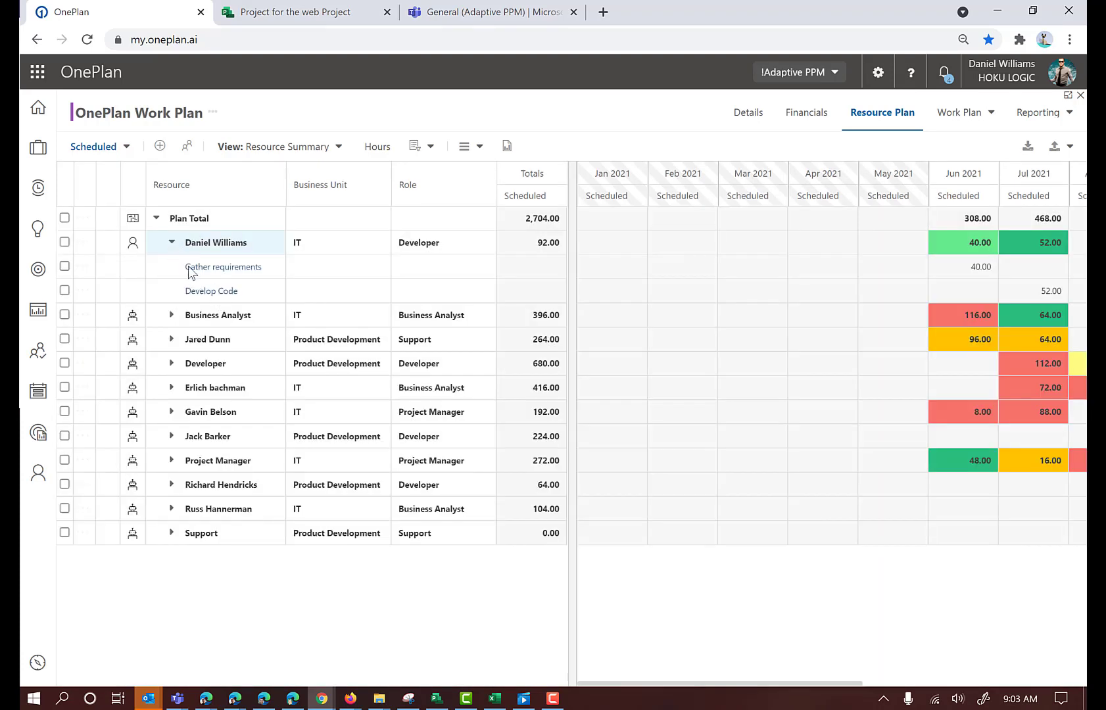
{"action": "left_click", "coordinate": [171, 244]}
{"action": "left_click", "coordinate": [124, 147]}
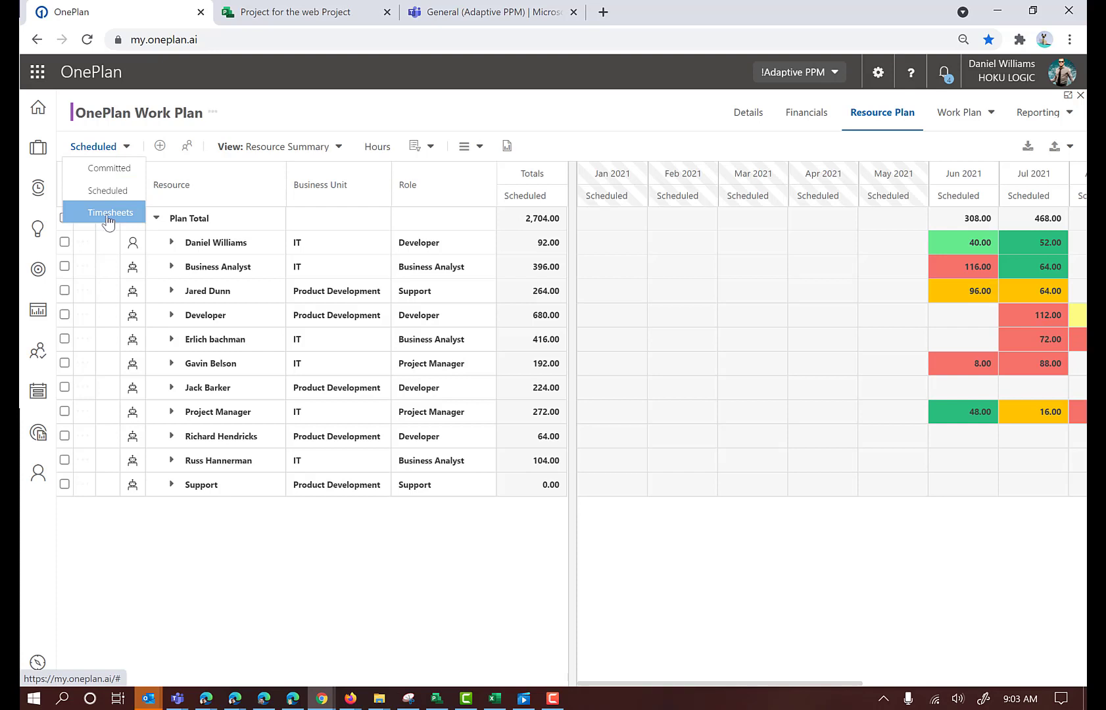
{"action": "left_click", "coordinate": [109, 169]}
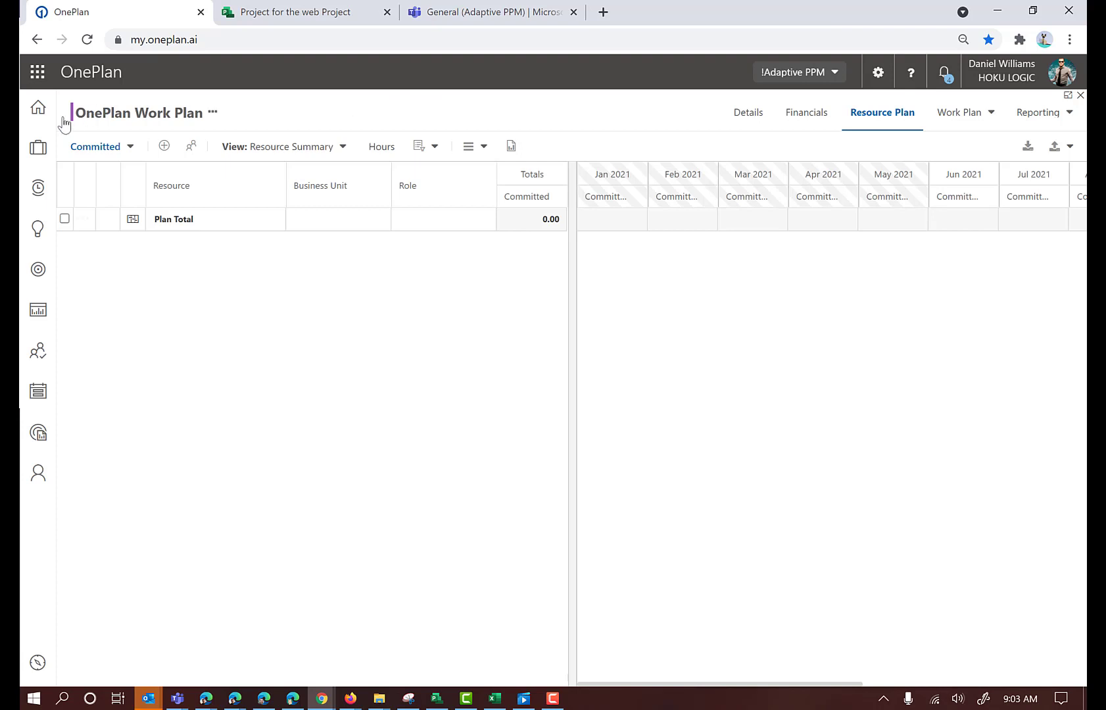
Start a new booking in the committed plan and select the resource by the person's name
{"action": "left_click", "coordinate": [164, 146]}
{"action": "left_click", "coordinate": [525, 283]}
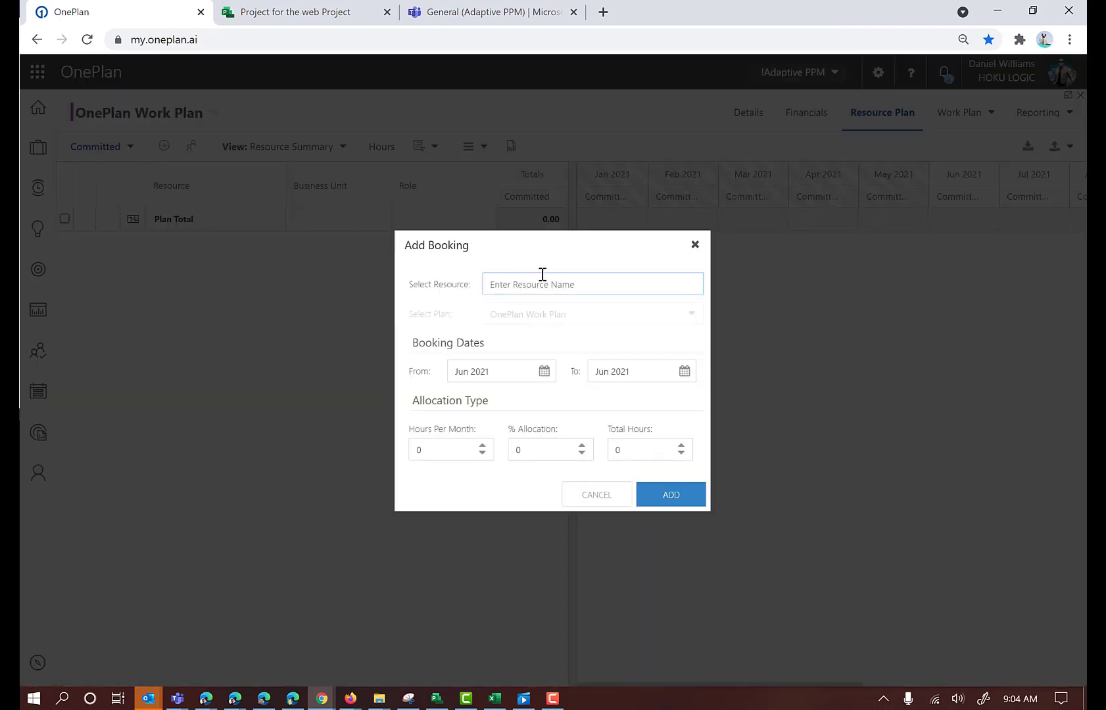
{"action": "type", "text": "J"}
{"action": "key", "text": "BackSpace"}
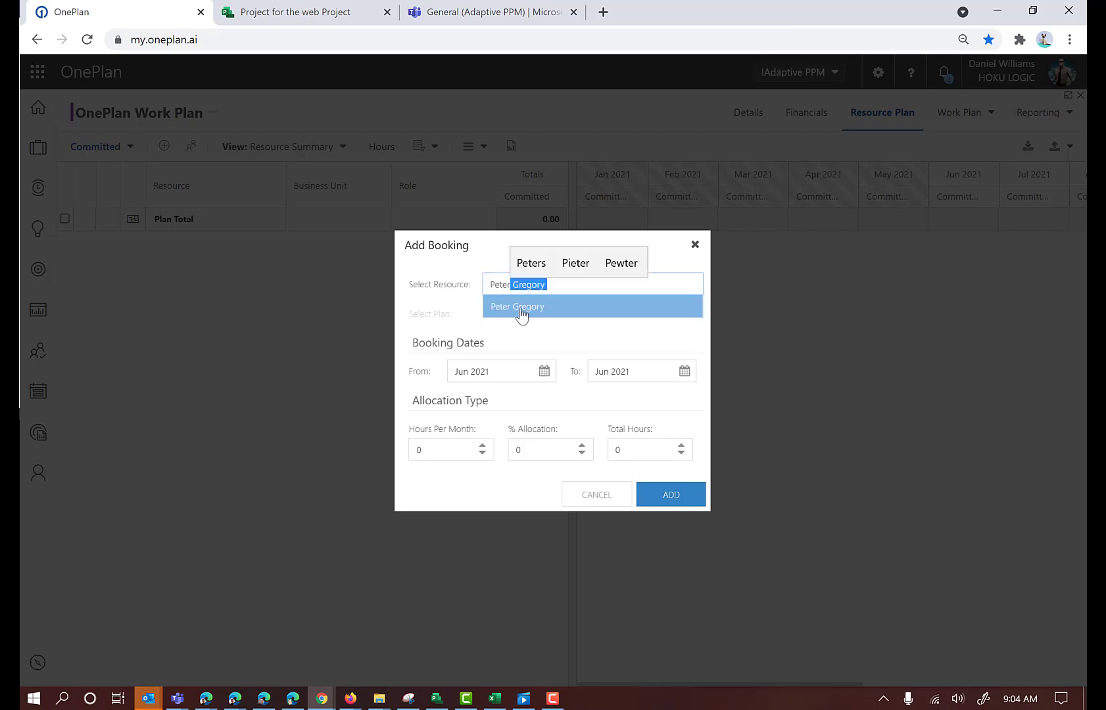
{"action": "left_click", "coordinate": [525, 308]}
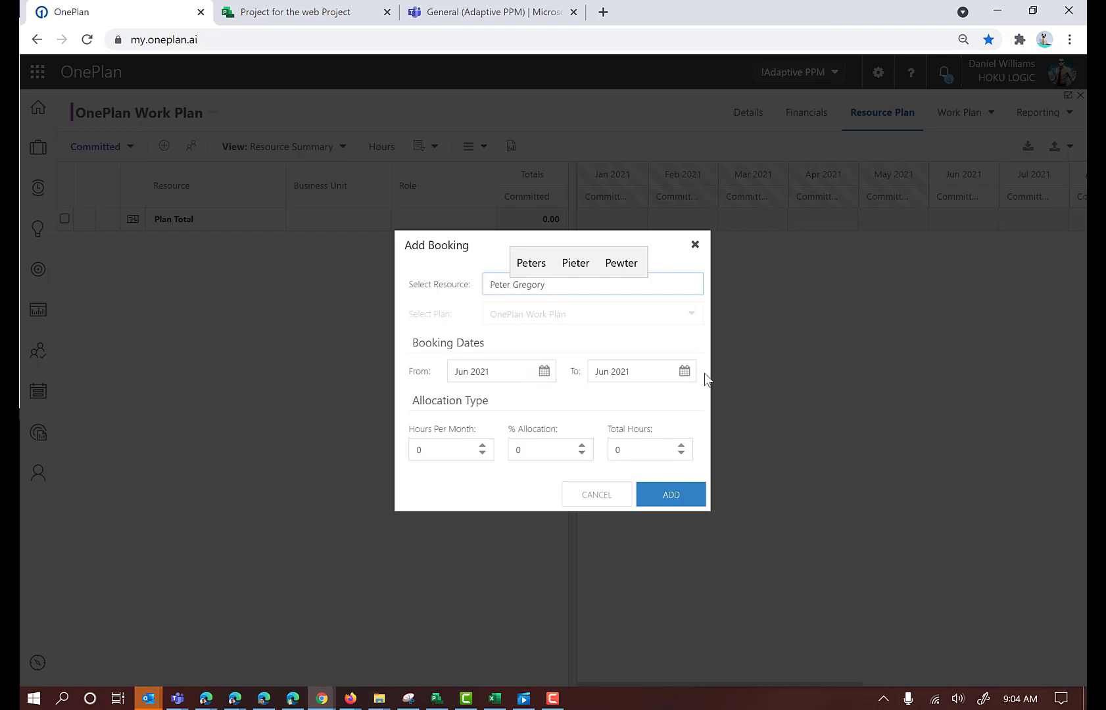
Set the booking's end month to Dec 2021 and its allocation to 50%, and add it to the plan
{"action": "left_click", "coordinate": [684, 373]}
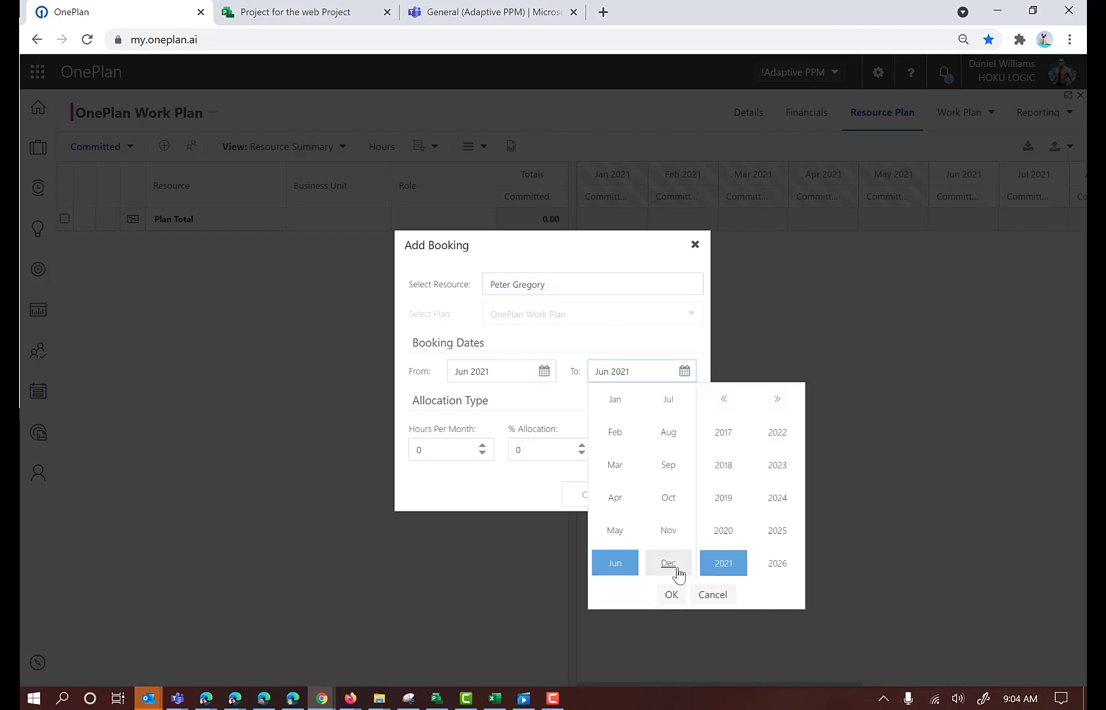
{"action": "left_click", "coordinate": [677, 573]}
{"action": "left_click", "coordinate": [672, 594]}
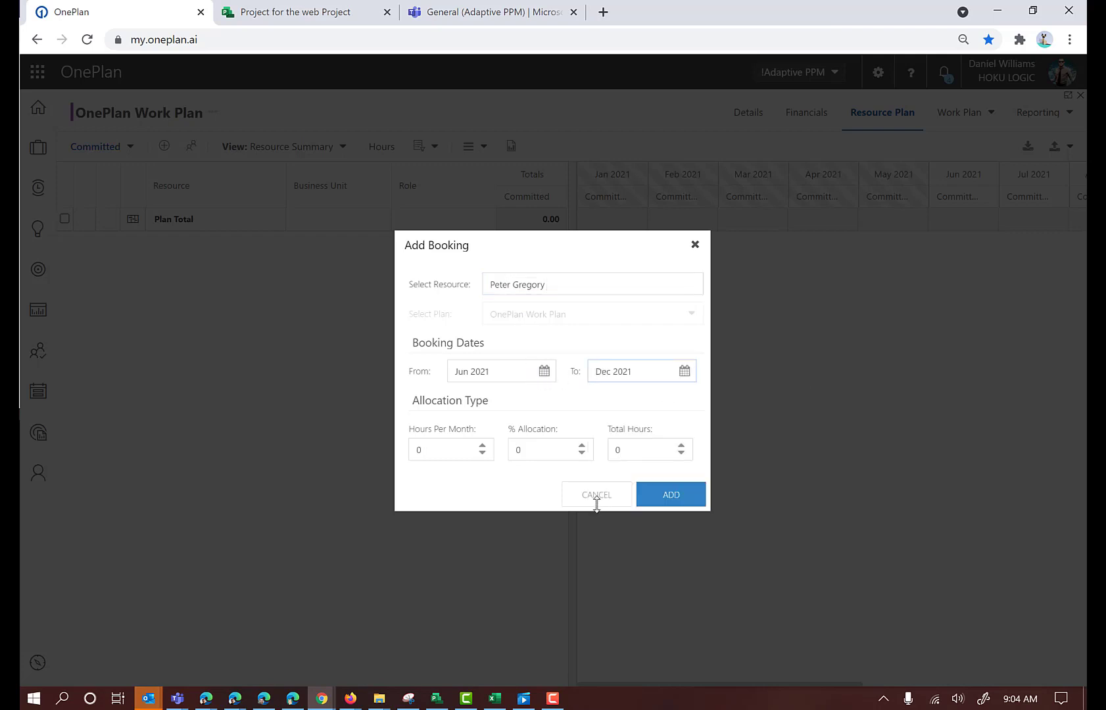
{"action": "left_click", "coordinate": [551, 451]}
{"action": "type", "text": "50"}
{"action": "left_click", "coordinate": [614, 405]}
{"action": "left_click", "coordinate": [671, 495]}
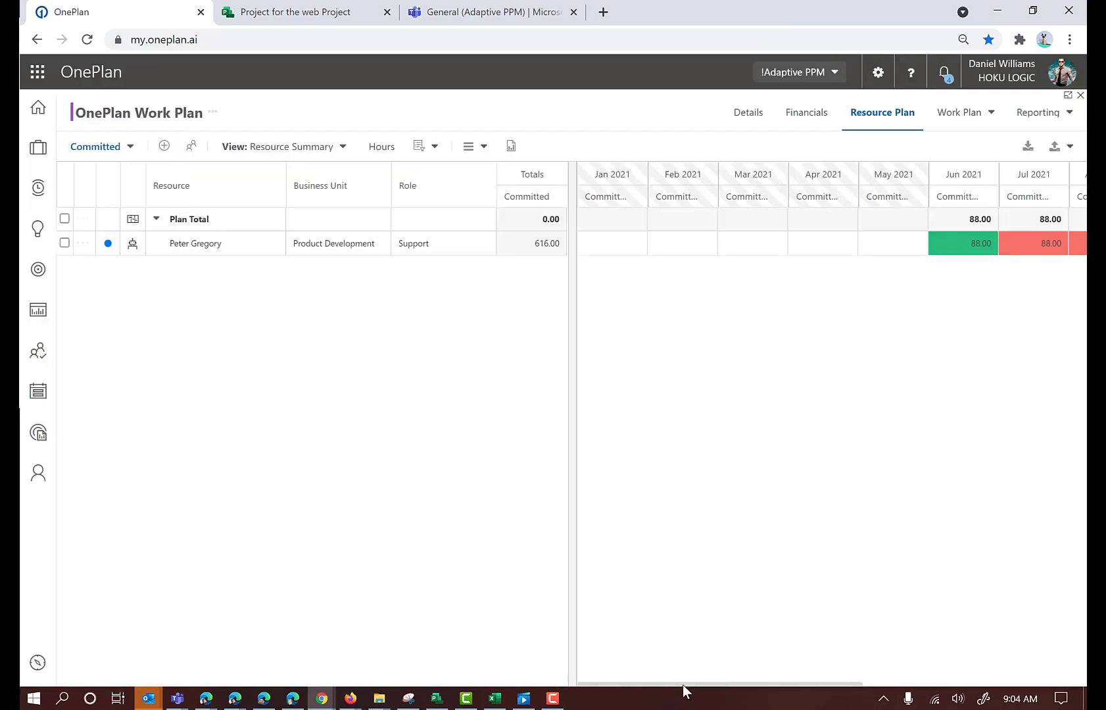
Find best-match resources for the booked person and replace that booking with the second listed match
{"action": "left_click_drag", "start_coordinate": [683, 684], "coordinate": [863, 702]}
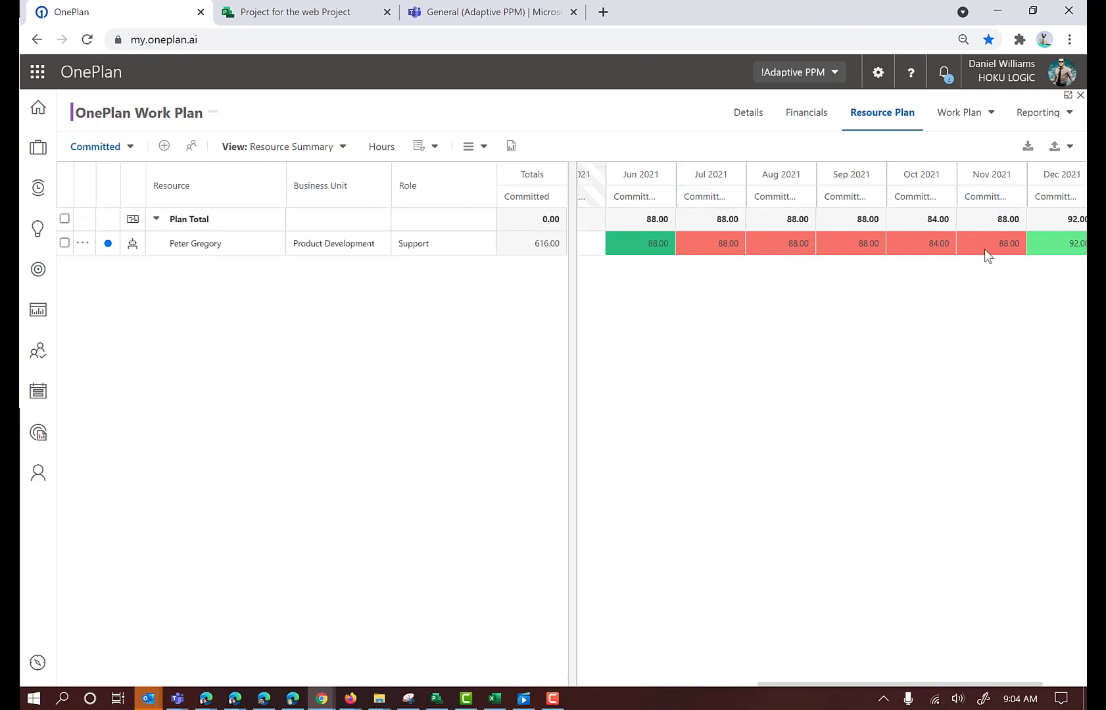
{"action": "mouse_move", "coordinate": [728, 240]}
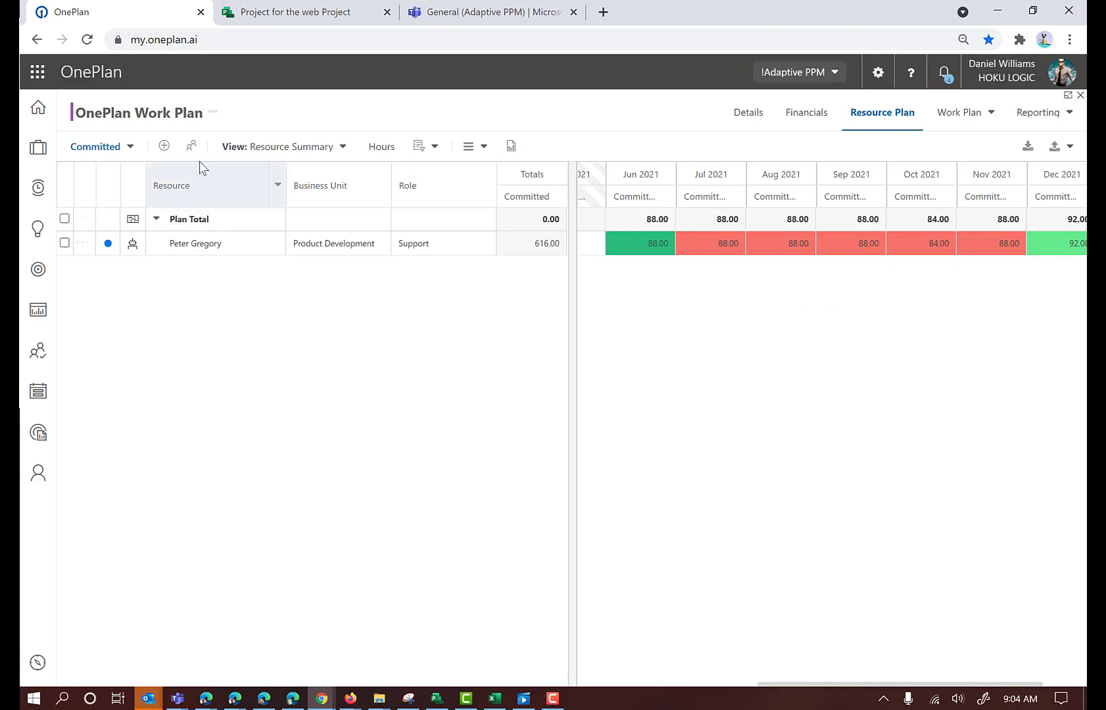
{"action": "left_click", "coordinate": [192, 146]}
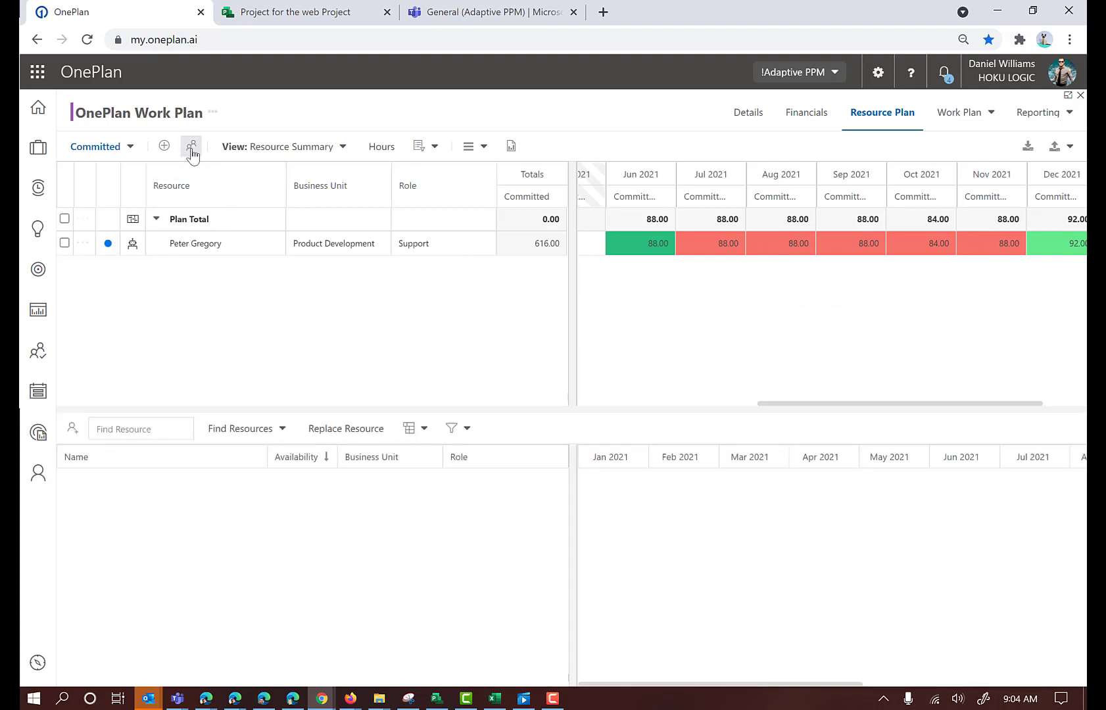
{"action": "left_click", "coordinate": [68, 245]}
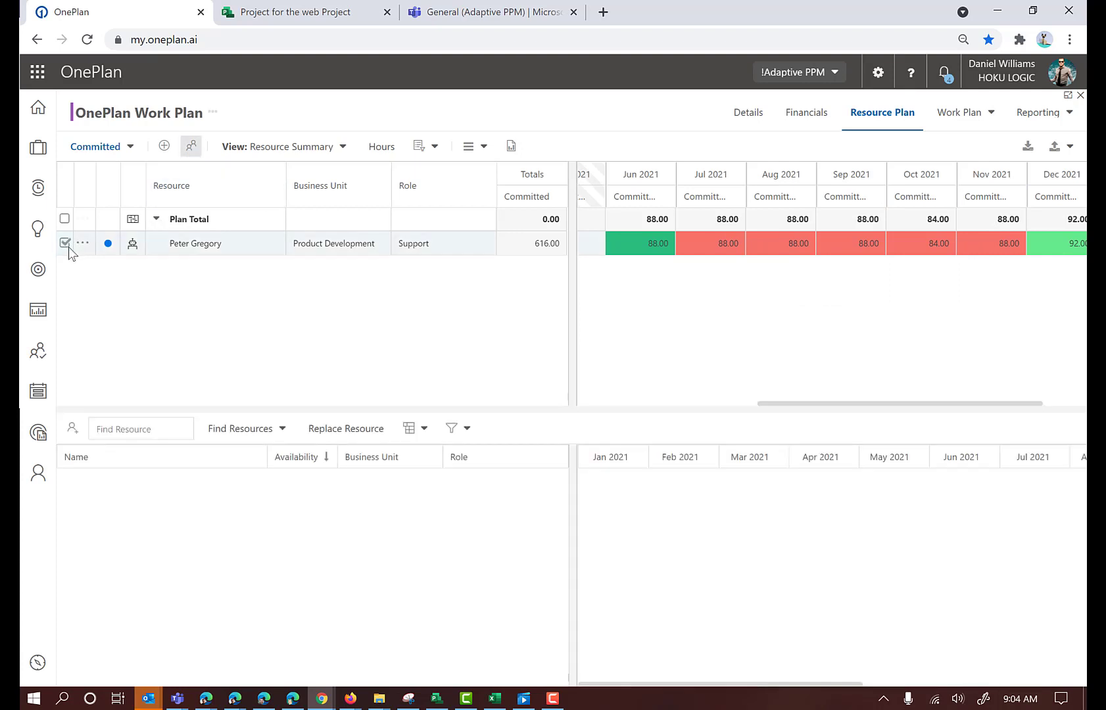
{"action": "left_click", "coordinate": [237, 433]}
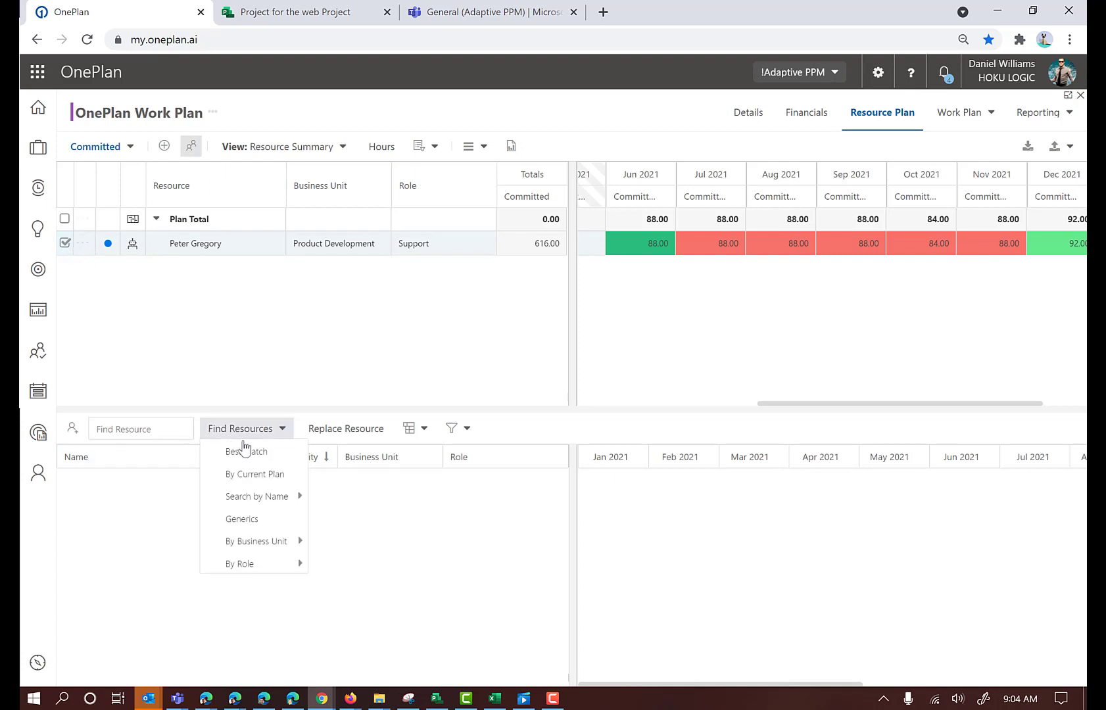
{"action": "left_click", "coordinate": [244, 454]}
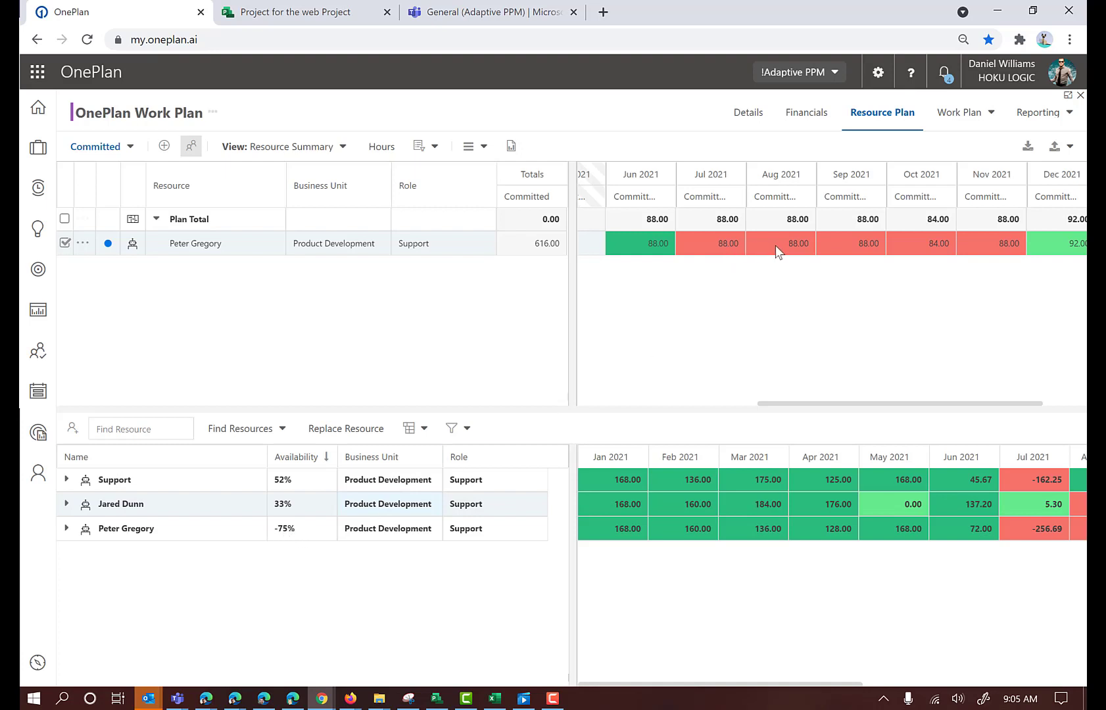
{"action": "mouse_move", "coordinate": [765, 240]}
{"action": "left_click", "coordinate": [349, 429]}
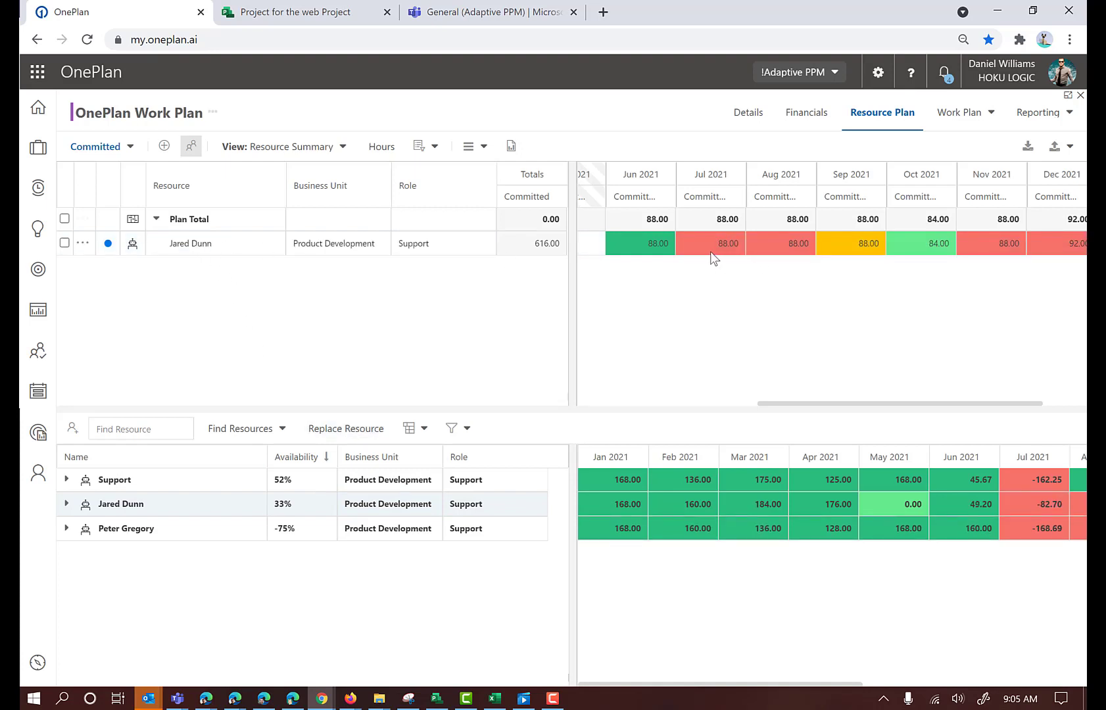
Examine the replacement resource's monthly capacity for July to October and their commitments to other projects
{"action": "mouse_move", "coordinate": [688, 255]}
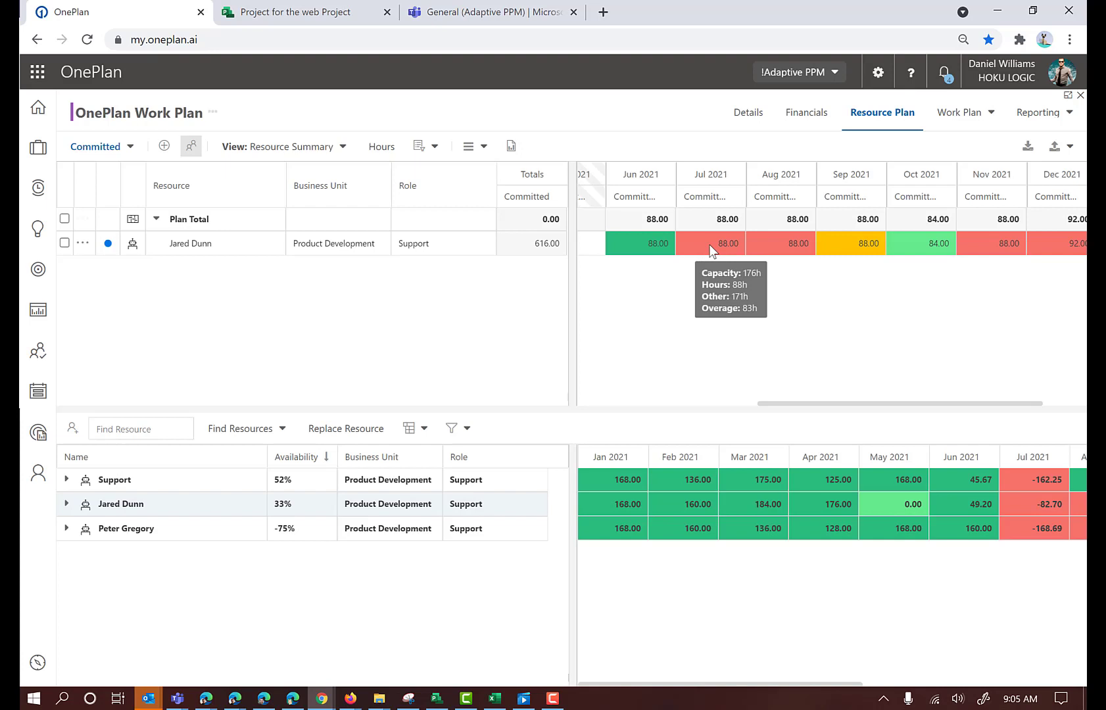
{"action": "mouse_move", "coordinate": [830, 252]}
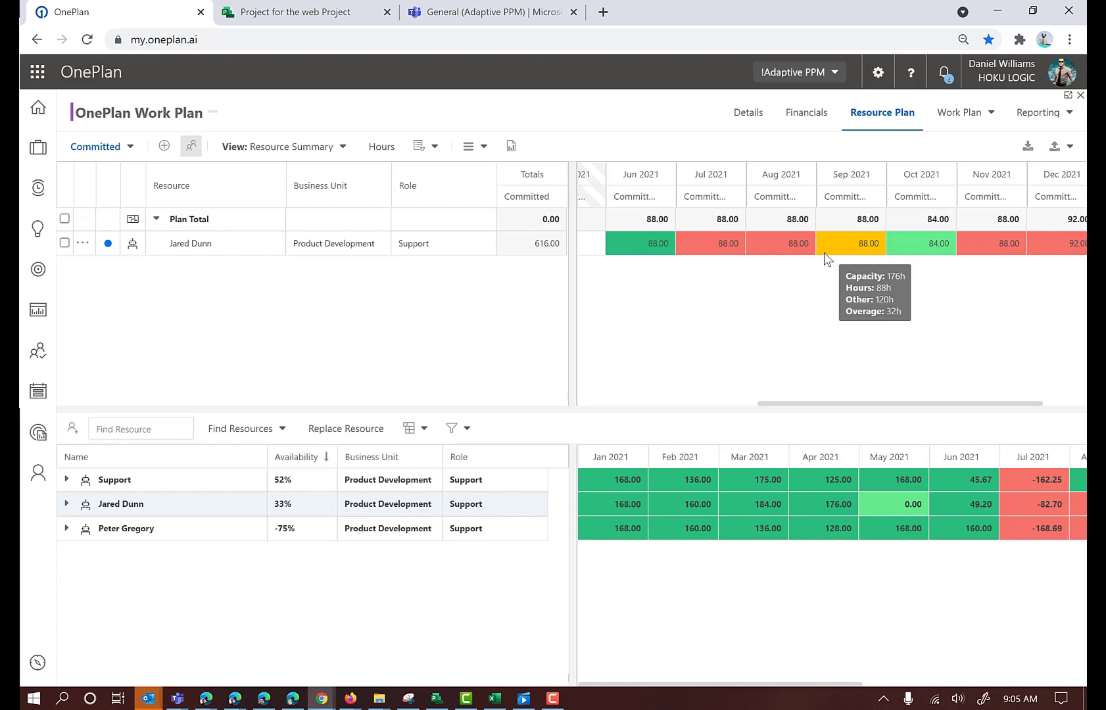
{"action": "mouse_move", "coordinate": [902, 243]}
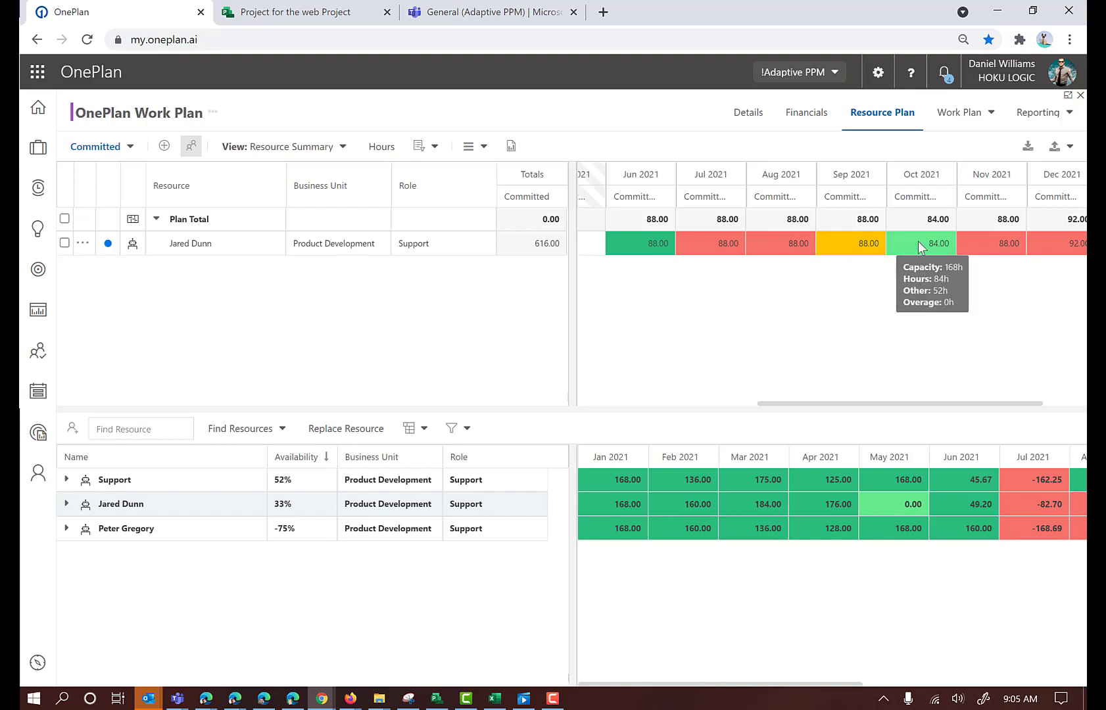
{"action": "left_click", "coordinate": [67, 505]}
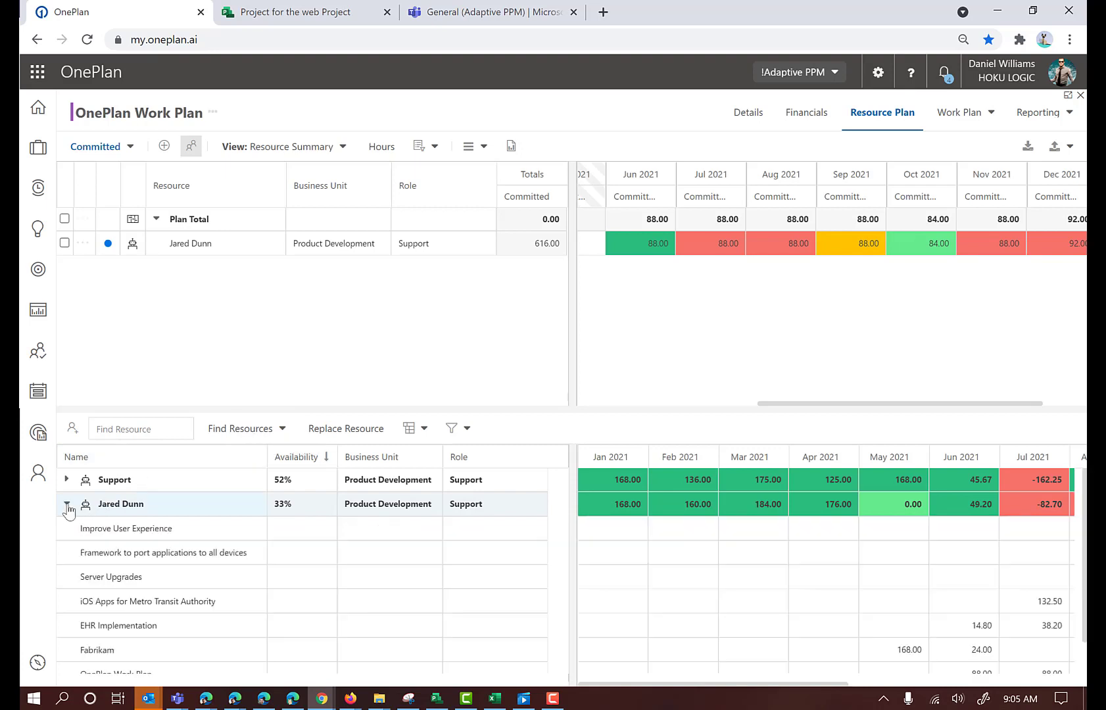
{"action": "scroll", "coordinate": [971, 544], "scroll_direction": "down", "scroll_amount": 1}
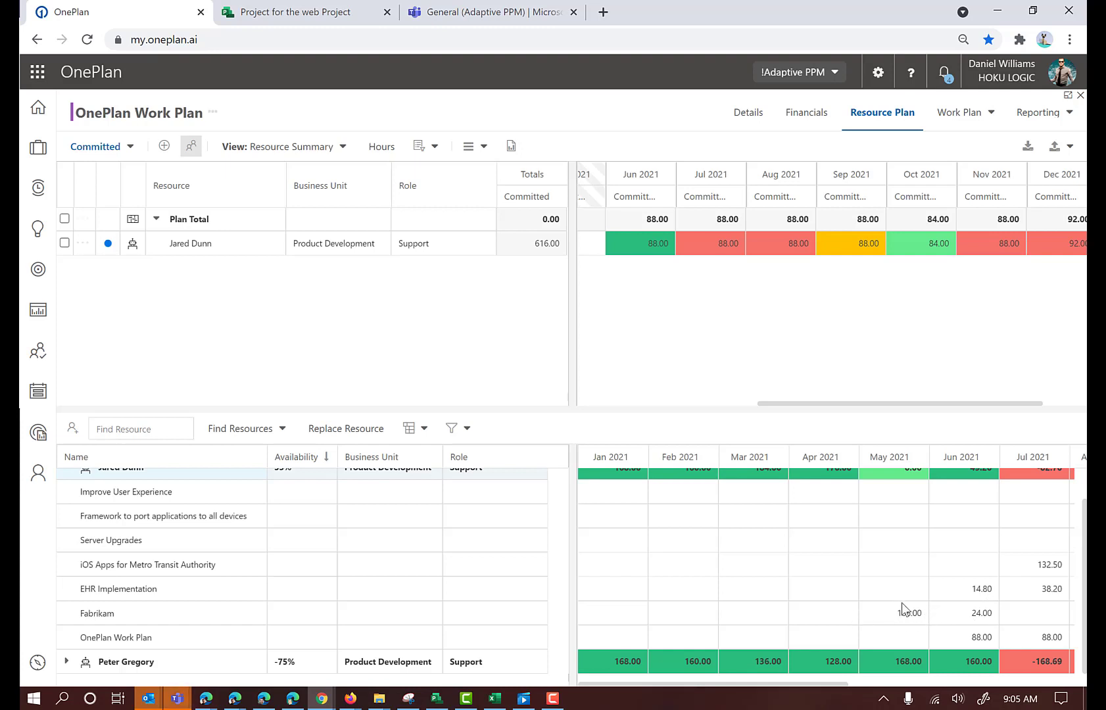
{"action": "scroll", "coordinate": [941, 602], "scroll_direction": "up", "scroll_amount": 2}
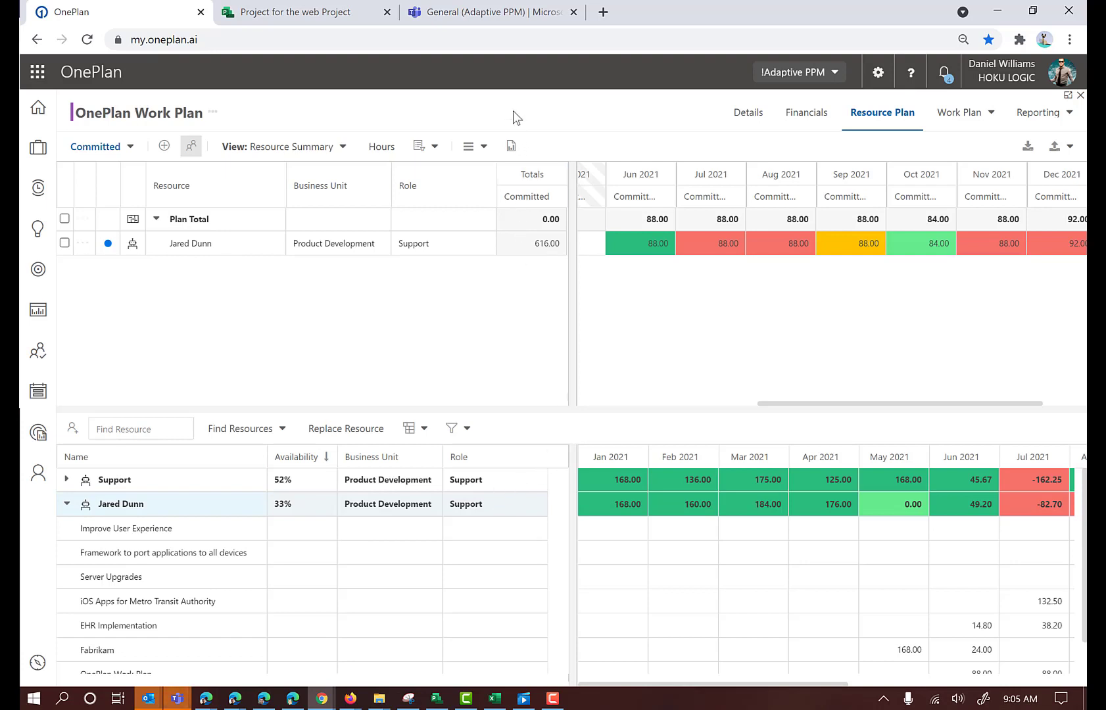
Add a booking for the Developer resource through Dec 2021 at 100% allocation
{"action": "left_click", "coordinate": [163, 150]}
{"action": "left_click", "coordinate": [543, 284]}
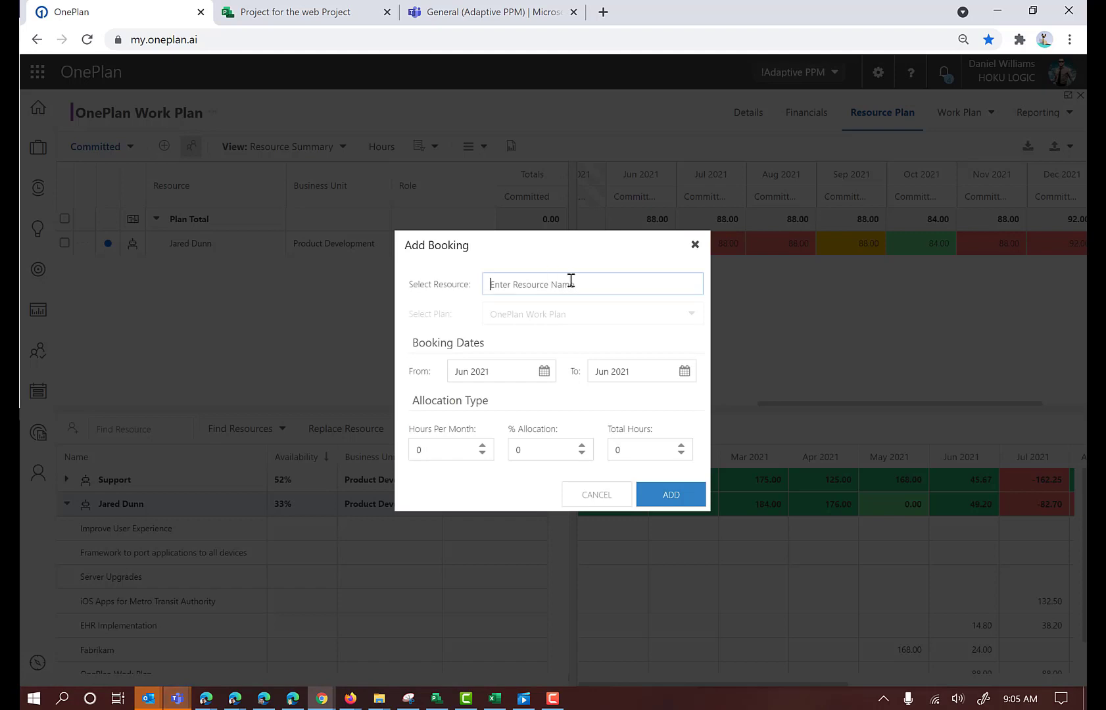
{"action": "type", "text": "Developer"}
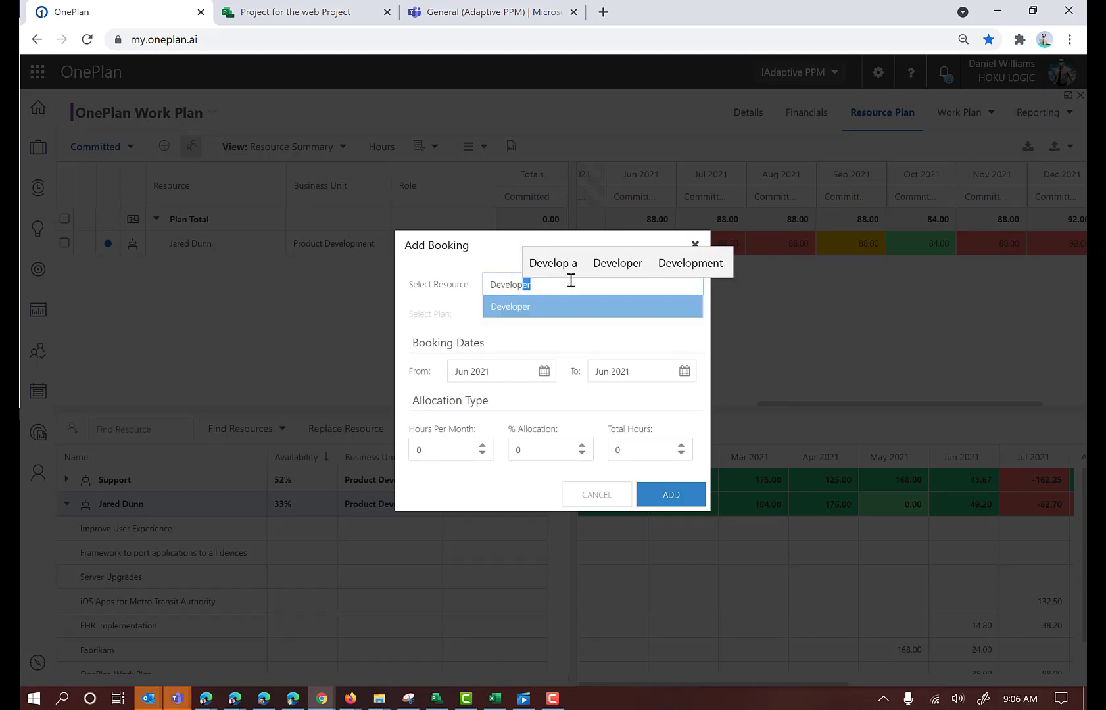
{"action": "left_click", "coordinate": [510, 309]}
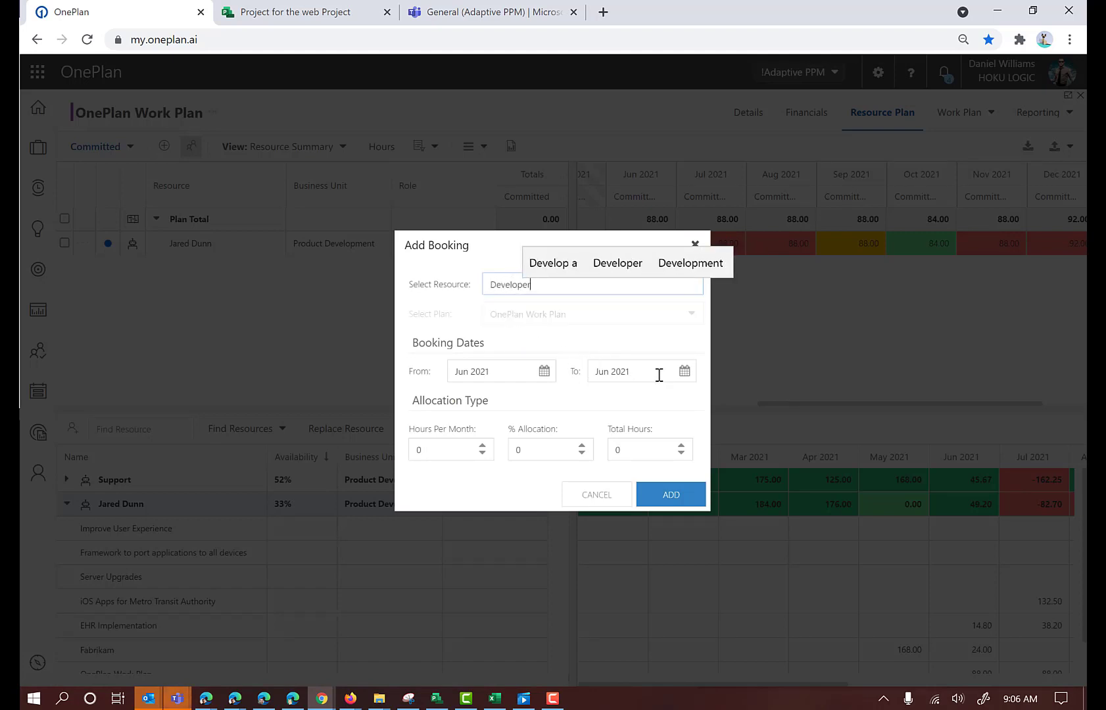
{"action": "left_click", "coordinate": [685, 372]}
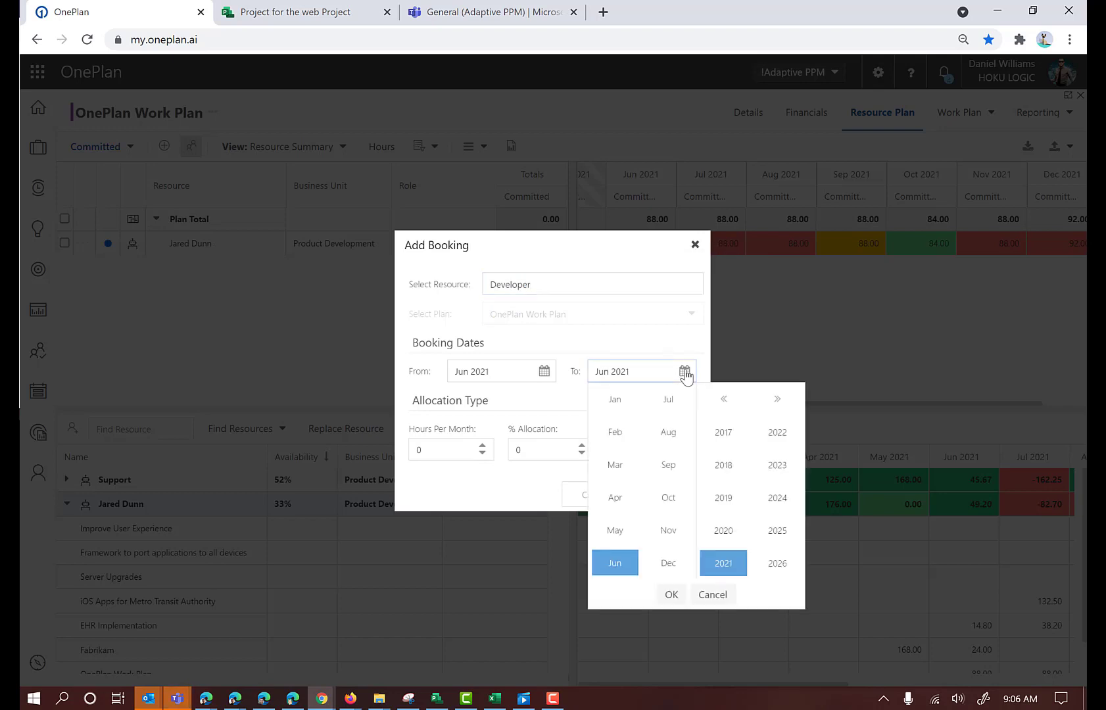
{"action": "left_click", "coordinate": [668, 564]}
{"action": "left_click", "coordinate": [671, 595]}
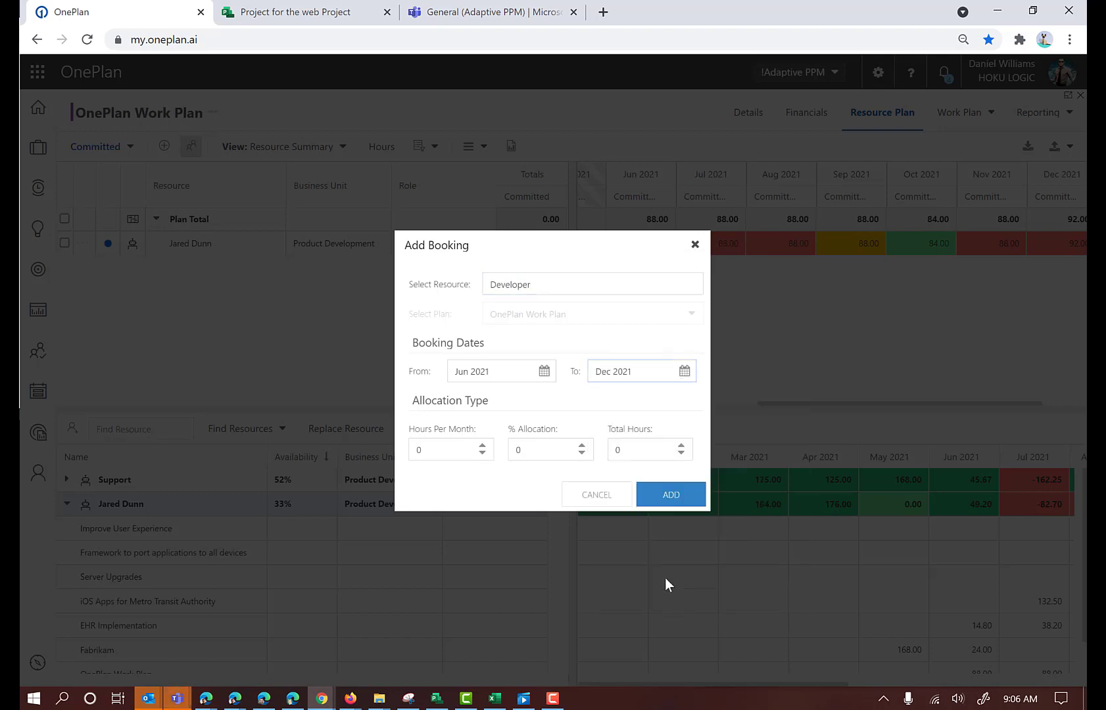
{"action": "double_click", "coordinate": [549, 451]}
{"action": "type", "text": "100"}
{"action": "left_click", "coordinate": [671, 502]}
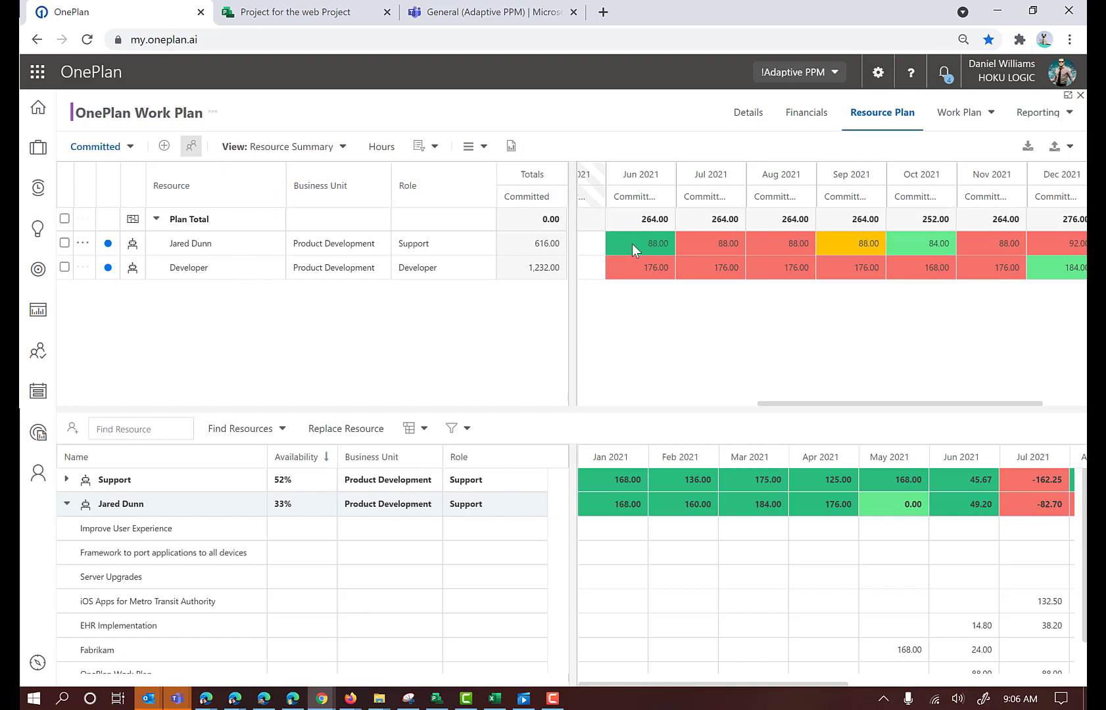
Widen the monthly allocation grid and display the resource plan in percent
{"action": "left_click_drag", "start_coordinate": [571, 255], "coordinate": [538, 249]}
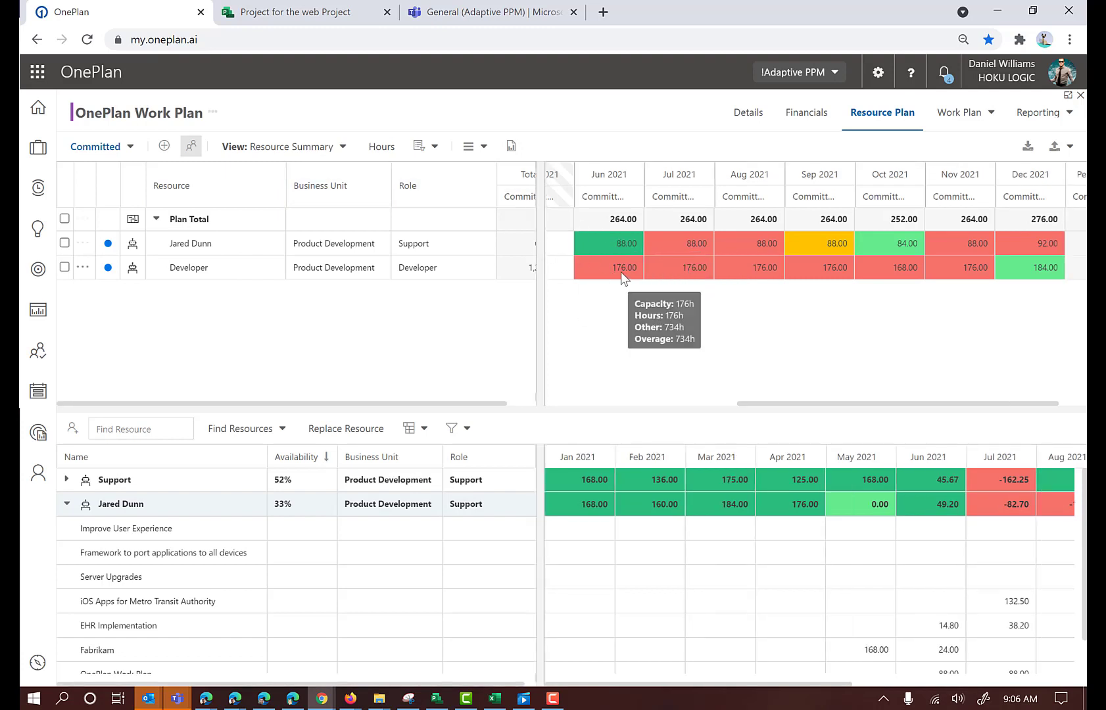
{"action": "left_click", "coordinate": [381, 147]}
{"action": "left_click", "coordinate": [393, 196]}
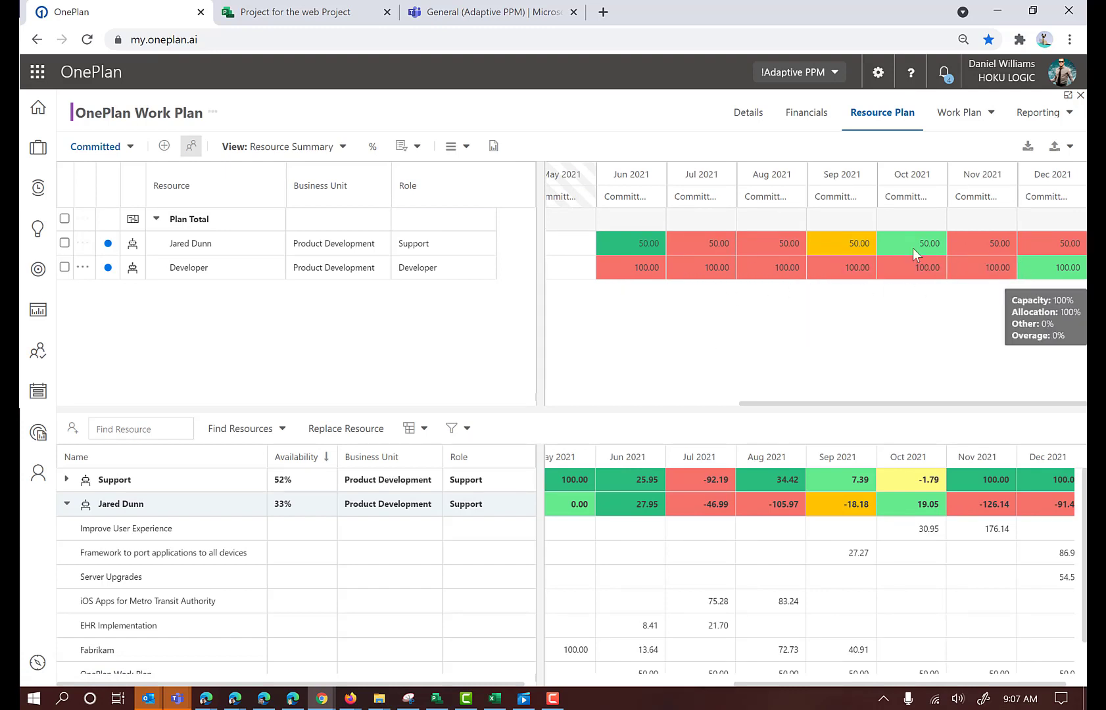
Display the resource plan in FTE and set the Developer resource's allocation to 2 for each month from June to December 2021
{"action": "left_click", "coordinate": [372, 146]}
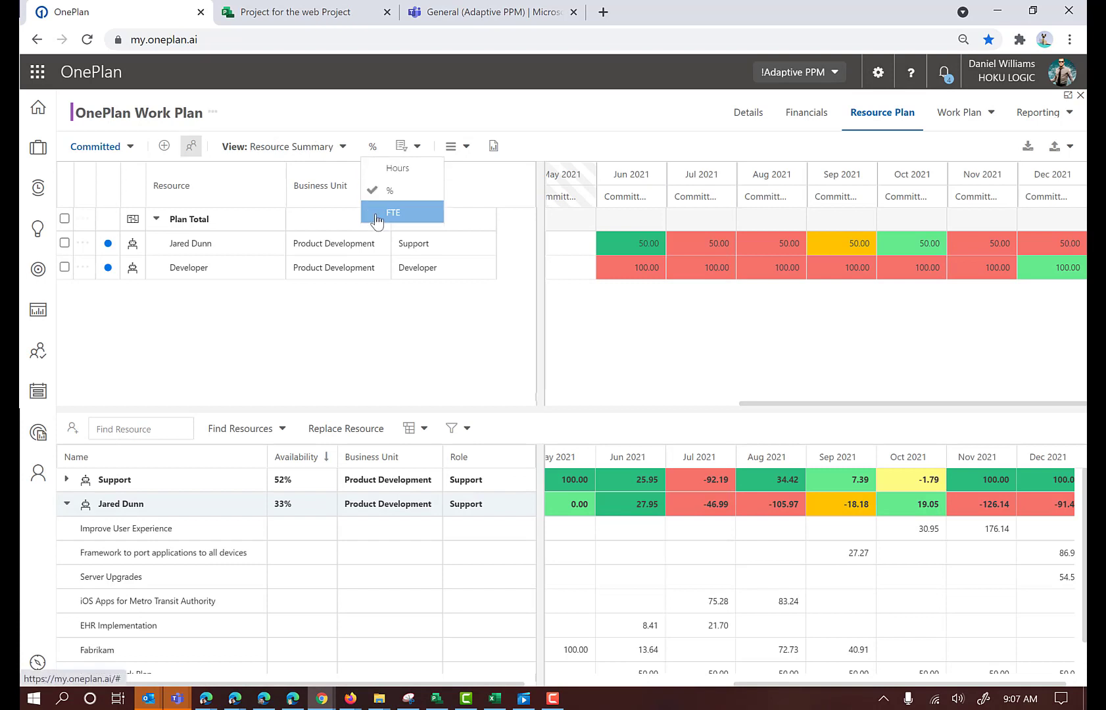
{"action": "left_click", "coordinate": [379, 214]}
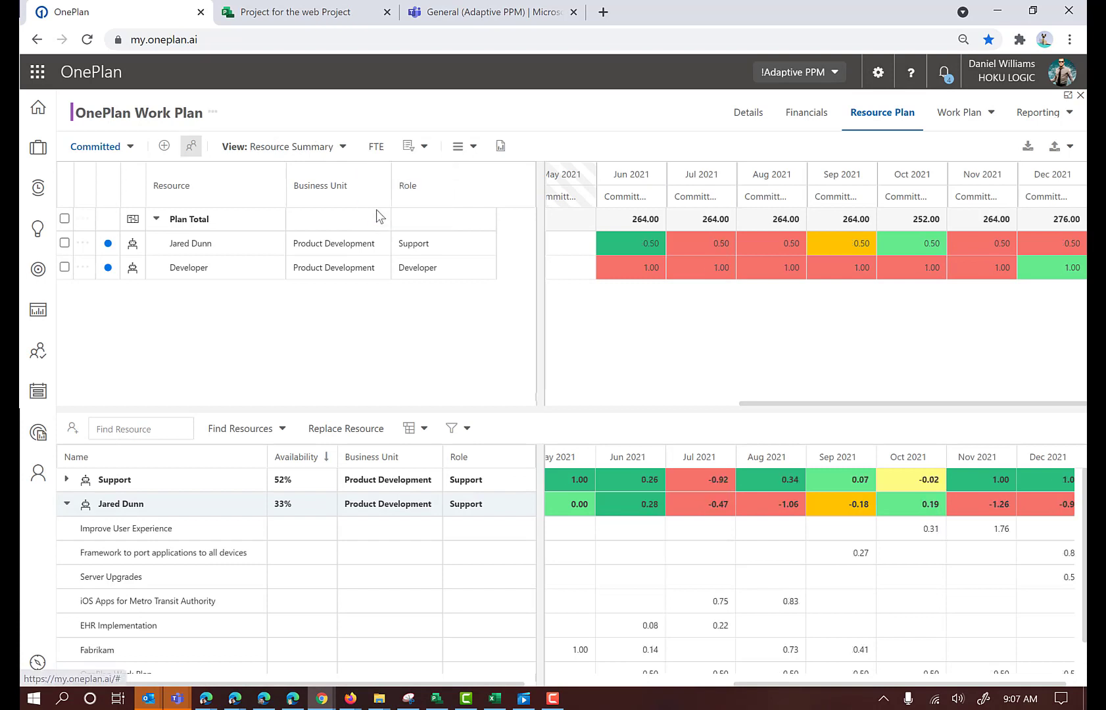
{"action": "left_click", "coordinate": [640, 269]}
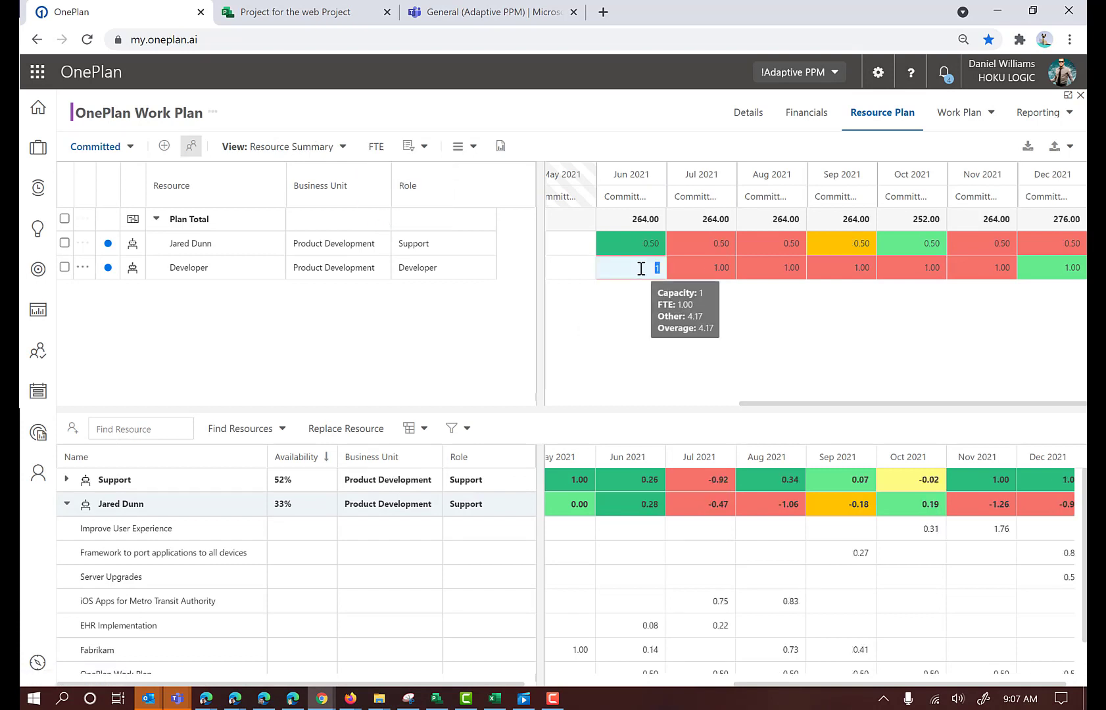
{"action": "type", "text": "2"}
{"action": "left_click", "coordinate": [710, 266]}
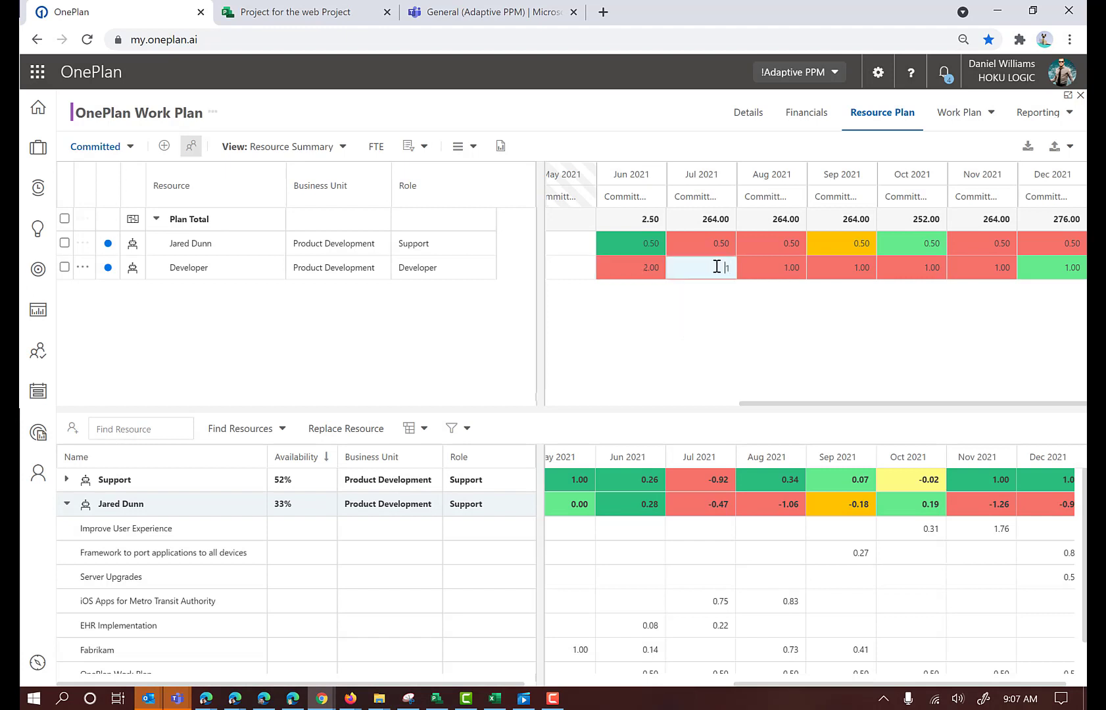
{"action": "type", "text": "2"}
{"action": "left_click", "coordinate": [785, 268]}
{"action": "type", "text": "2"}
{"action": "left_click", "coordinate": [856, 265]}
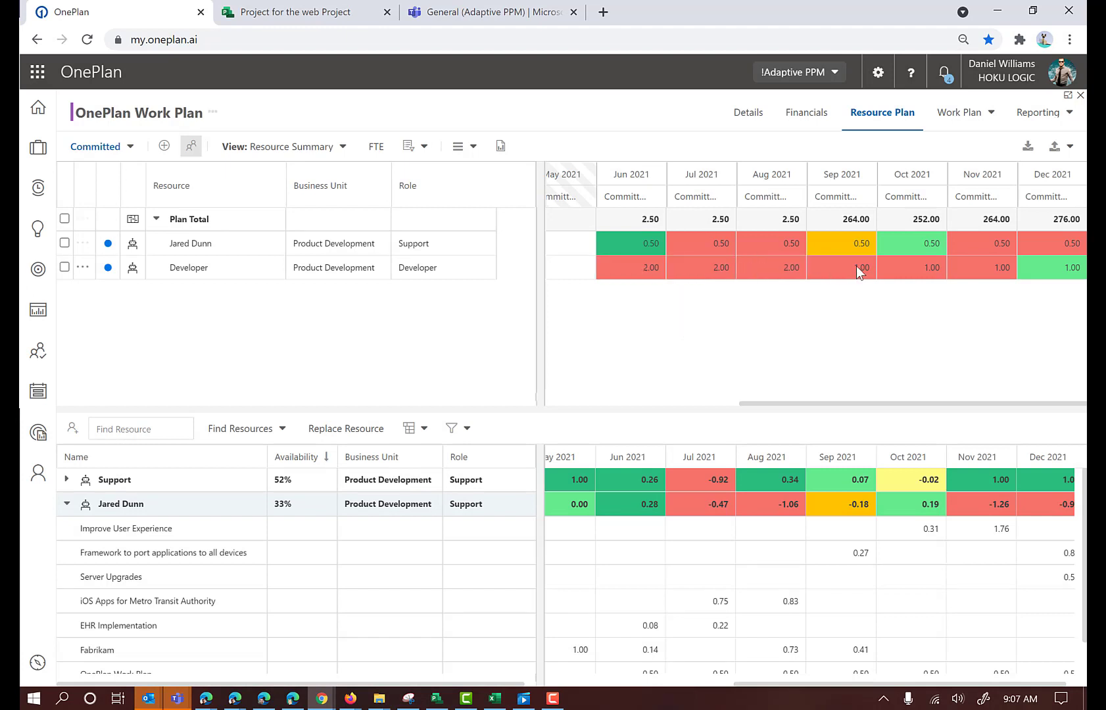
{"action": "type", "text": "2"}
{"action": "left_click", "coordinate": [914, 265]}
{"action": "type", "text": "2"}
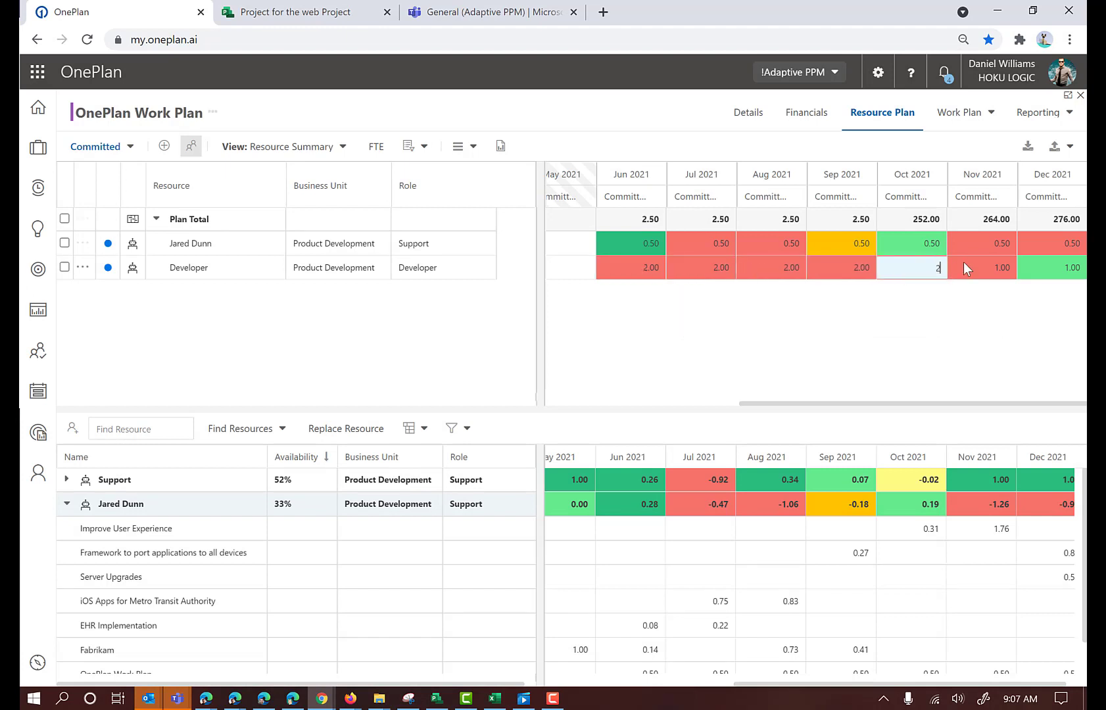
{"action": "left_click", "coordinate": [998, 268]}
{"action": "type", "text": "2"}
{"action": "left_click", "coordinate": [1059, 268]}
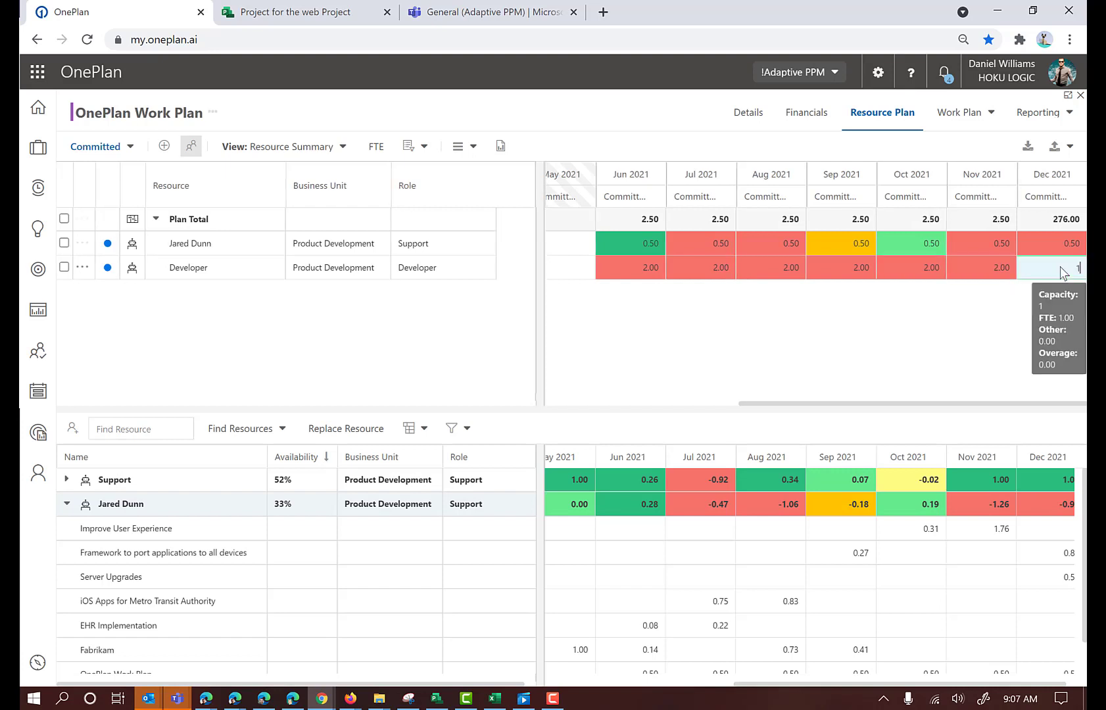
{"action": "type", "text": "2"}
{"action": "left_click", "coordinate": [615, 109]}
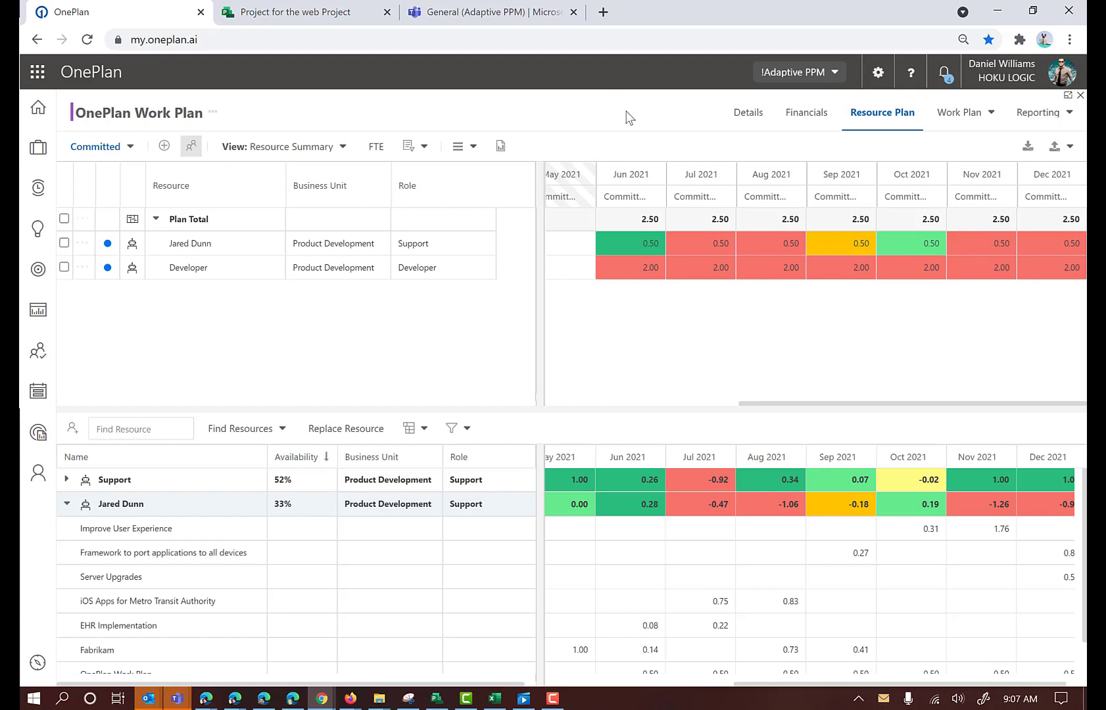
{"action": "mouse_move", "coordinate": [677, 275]}
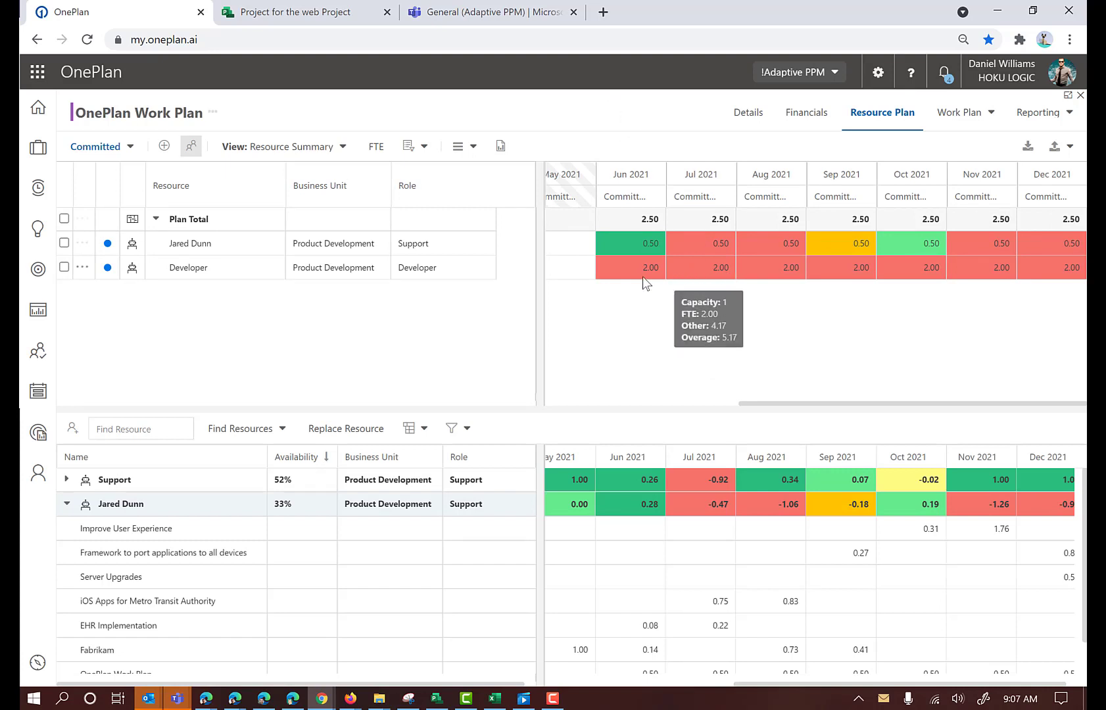
Display the resource plan in hours and show its 2021 allocations by quarter
{"action": "left_click", "coordinate": [373, 147]}
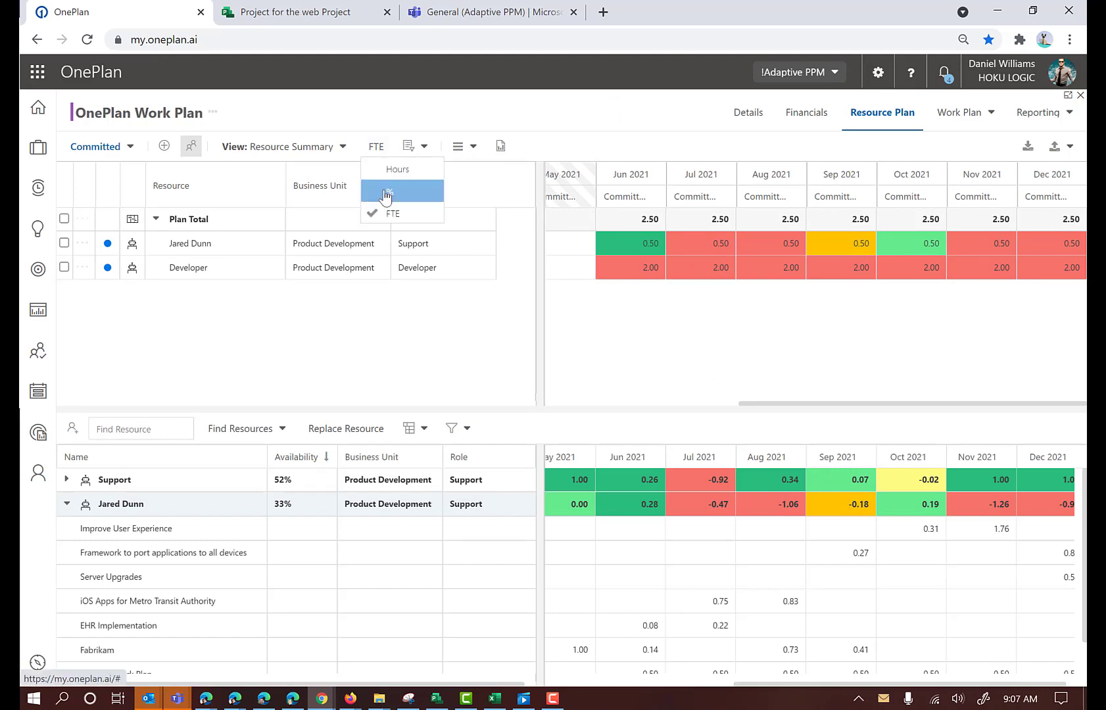
{"action": "left_click", "coordinate": [386, 172]}
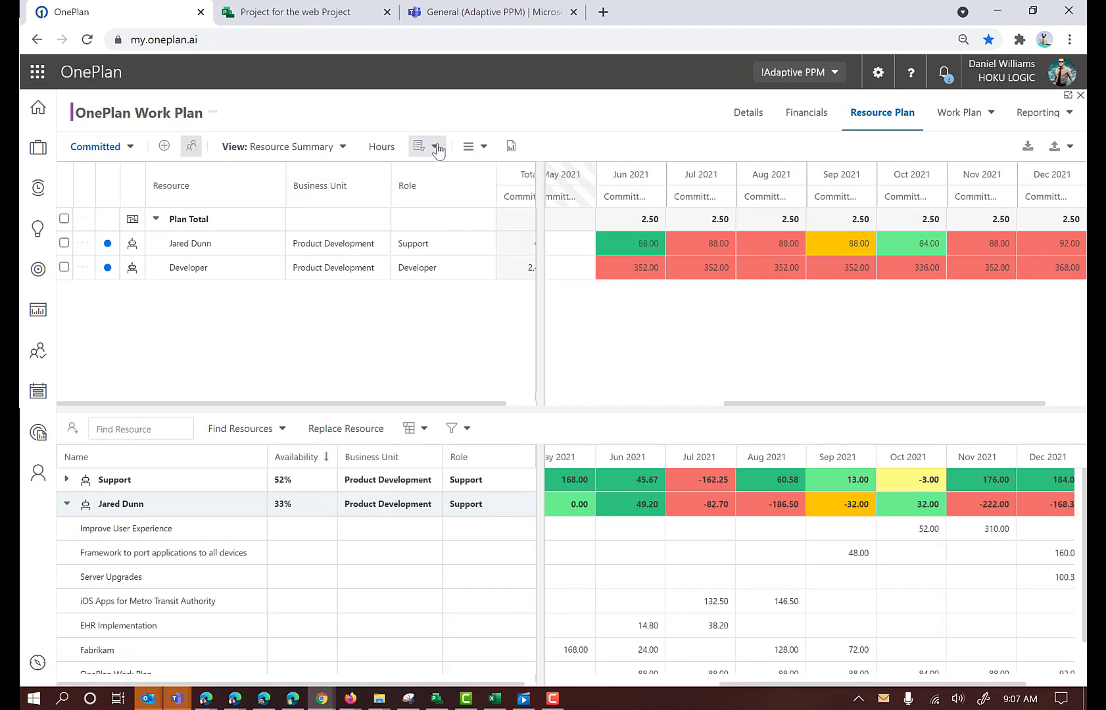
{"action": "left_click", "coordinate": [420, 149]}
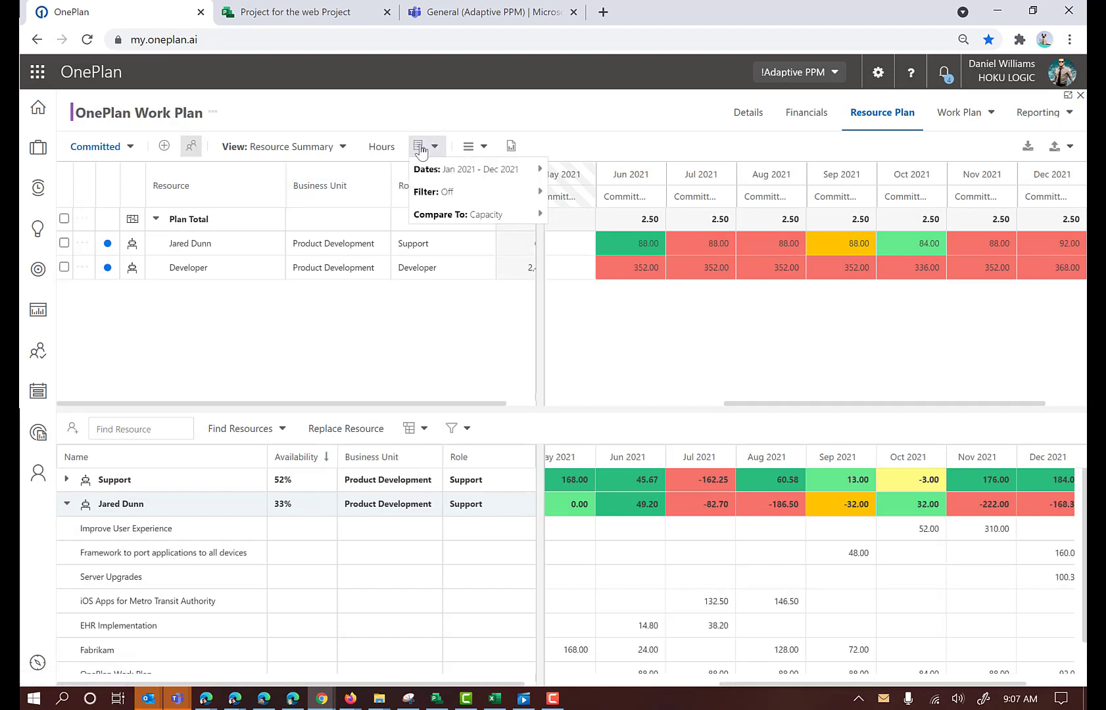
{"action": "mouse_move", "coordinate": [453, 170]}
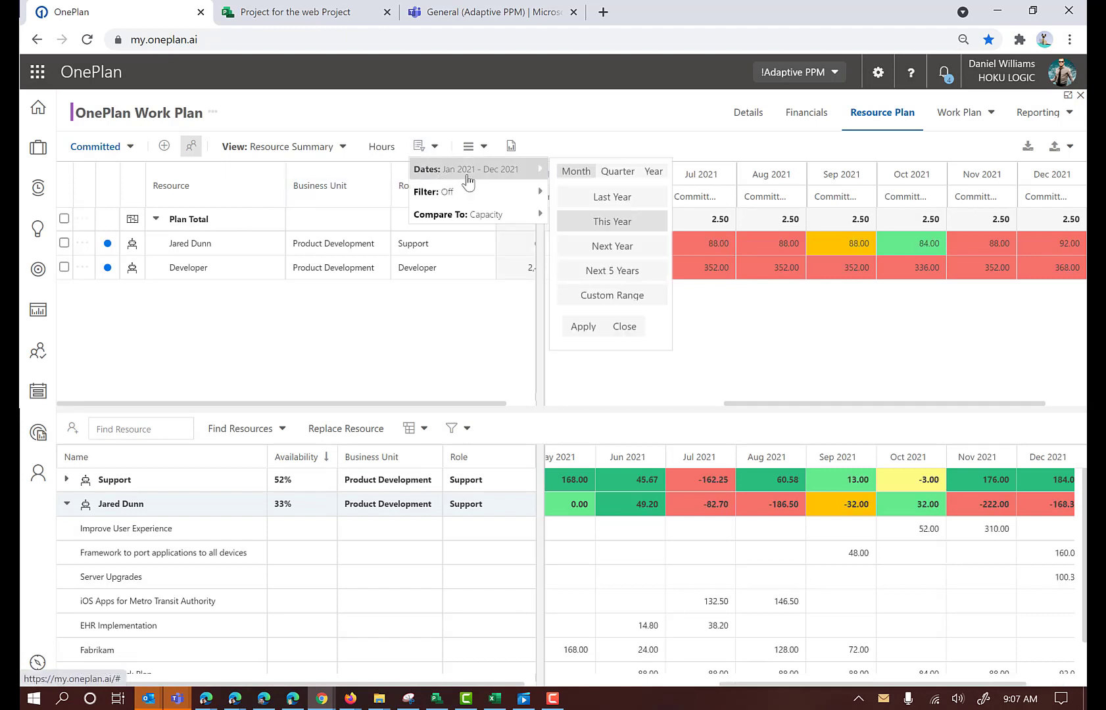
{"action": "left_click", "coordinate": [617, 172]}
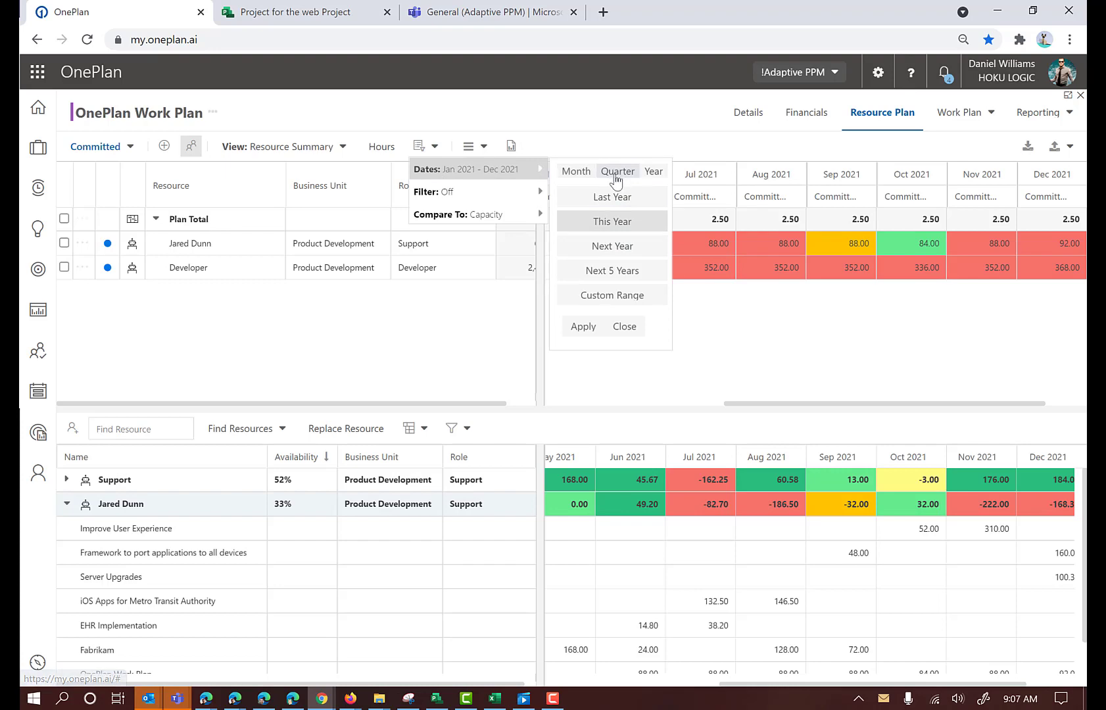
{"action": "left_click", "coordinate": [584, 328]}
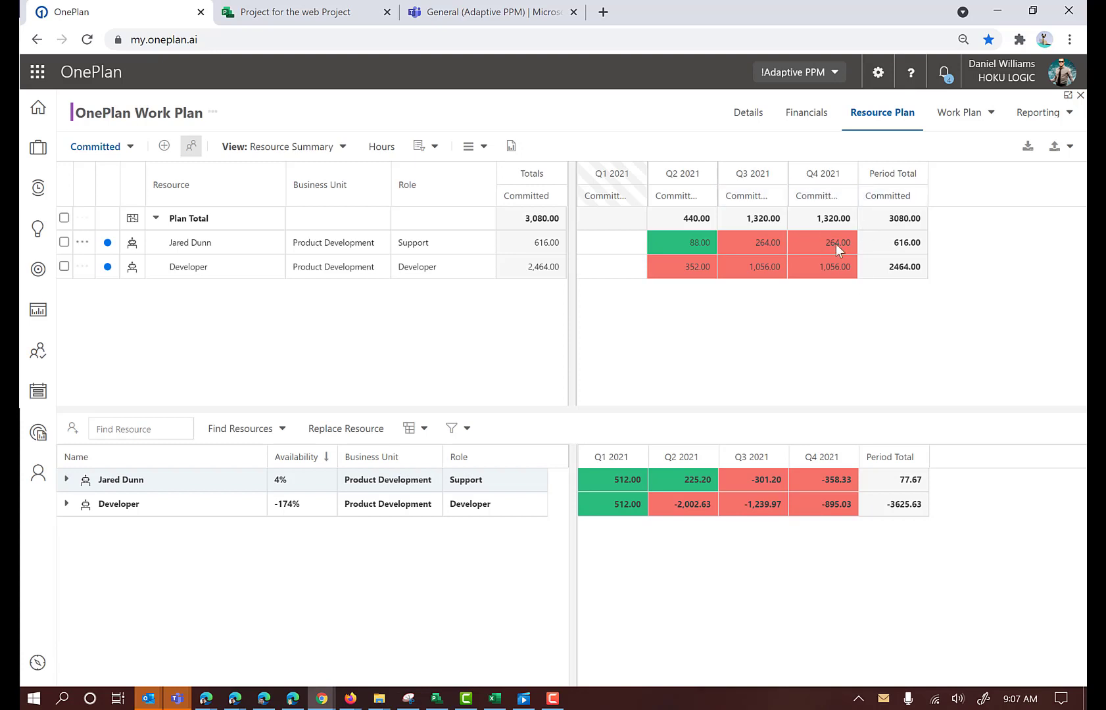
Review the resource plan's filter choices, including the business units, and its Compare To options
{"action": "mouse_move", "coordinate": [829, 277]}
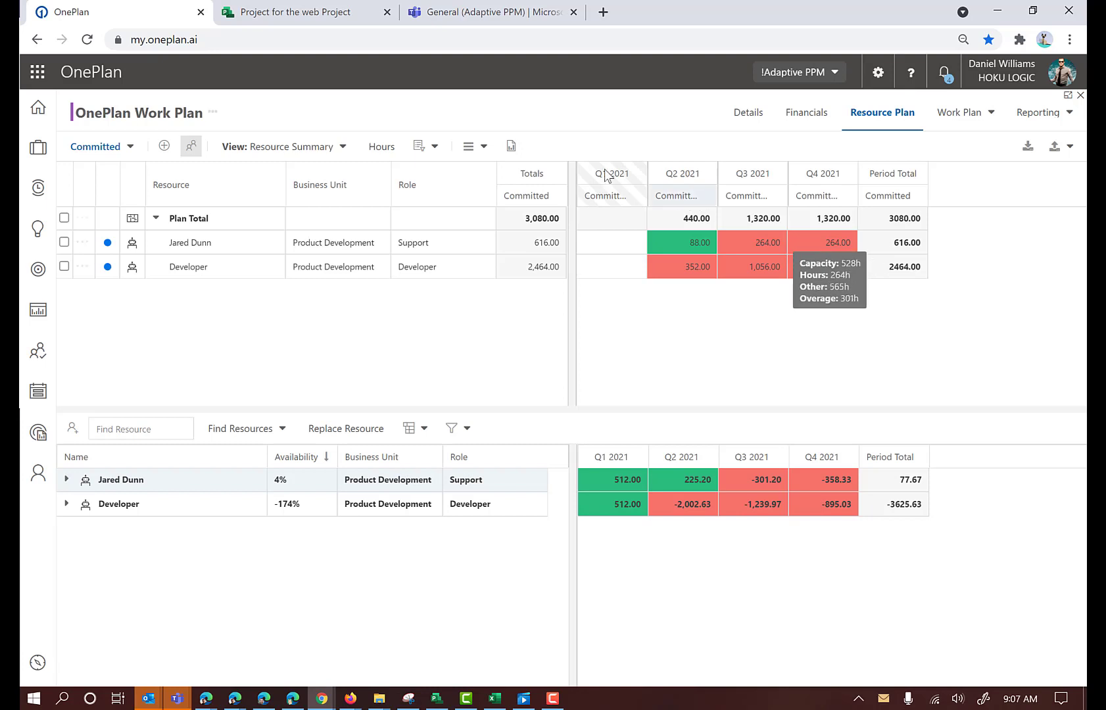
{"action": "left_click", "coordinate": [435, 147]}
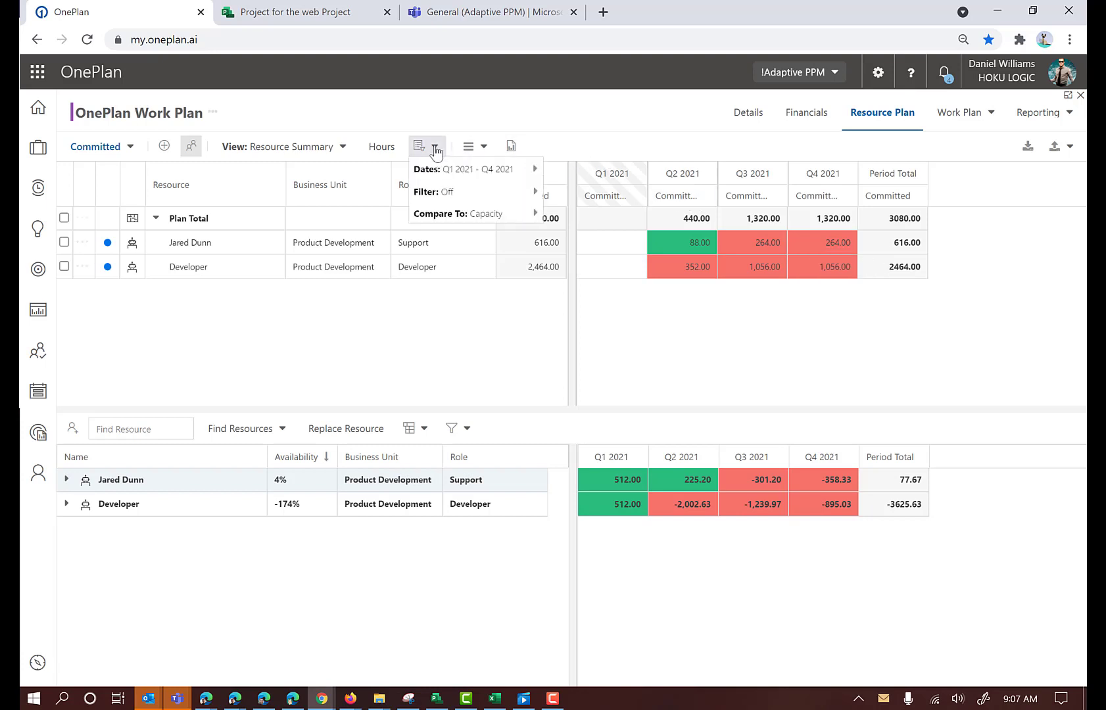
{"action": "mouse_move", "coordinate": [438, 192]}
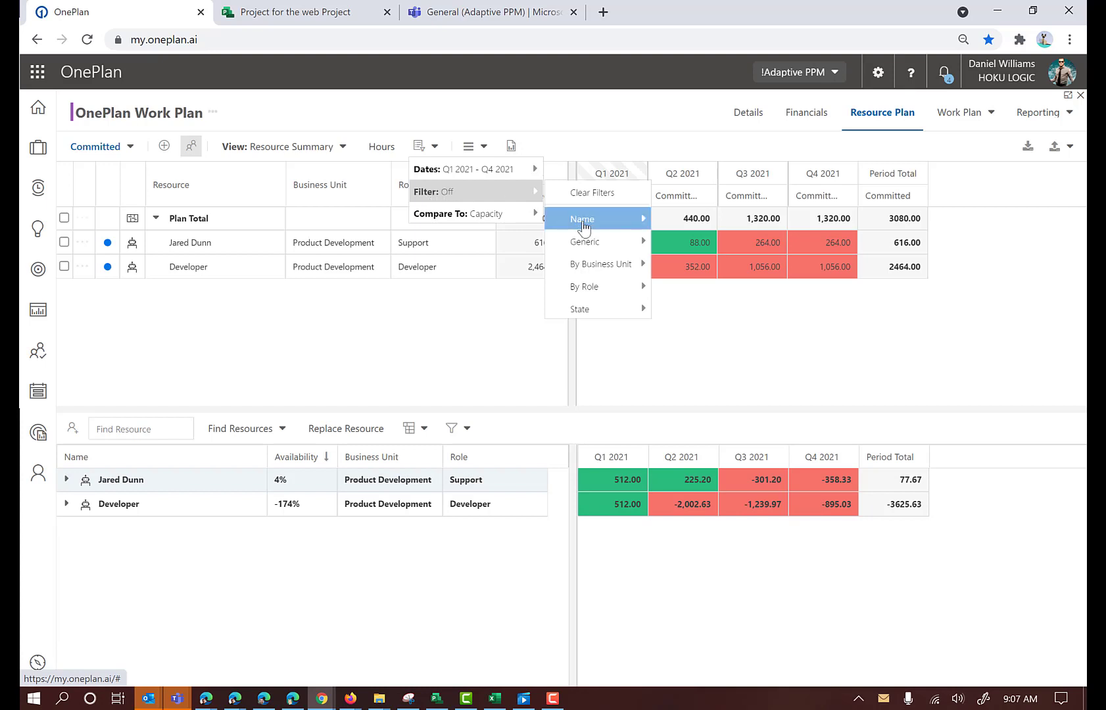
{"action": "mouse_move", "coordinate": [588, 271]}
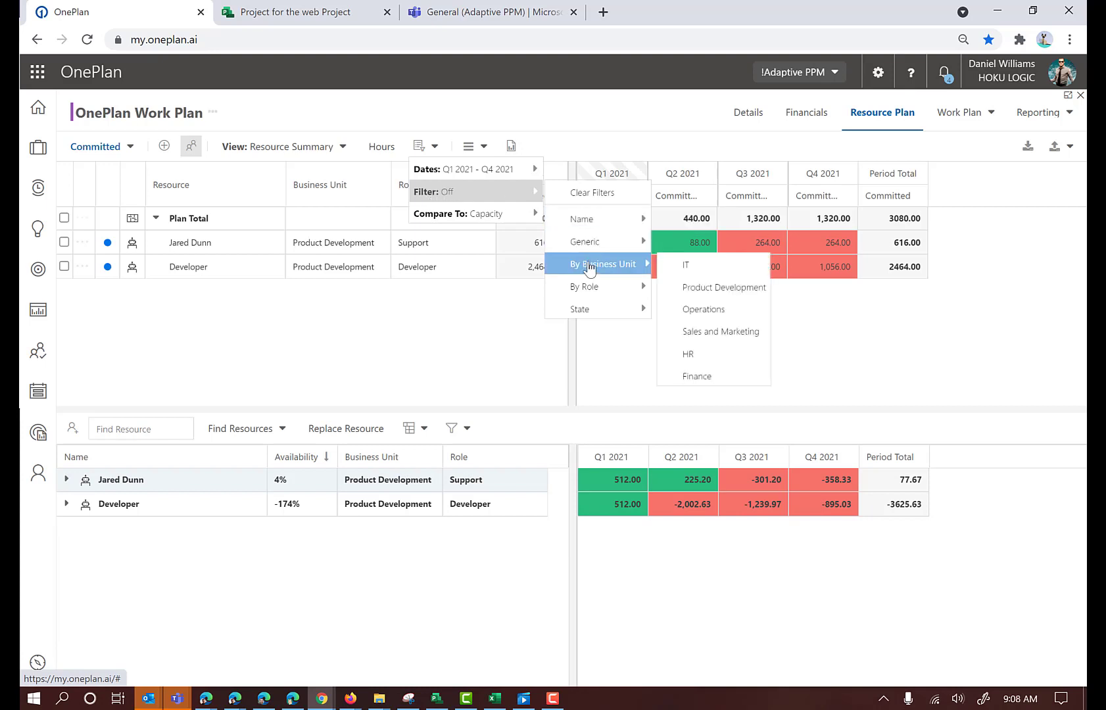
{"action": "mouse_move", "coordinate": [484, 217]}
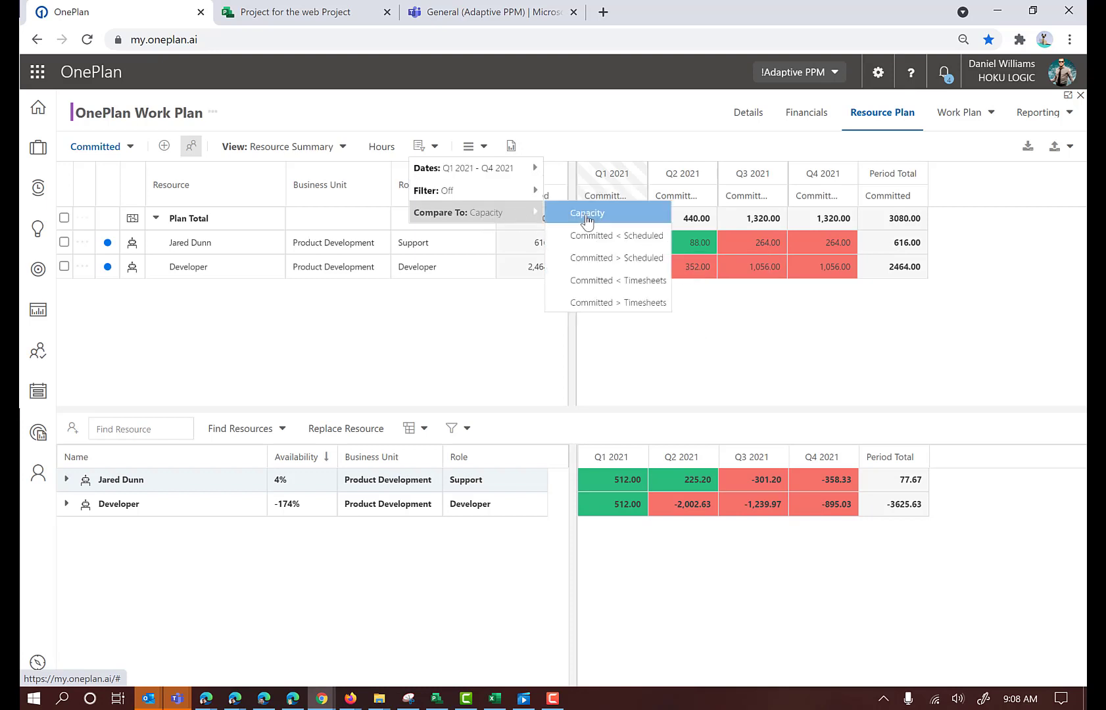
{"action": "left_click", "coordinate": [597, 129]}
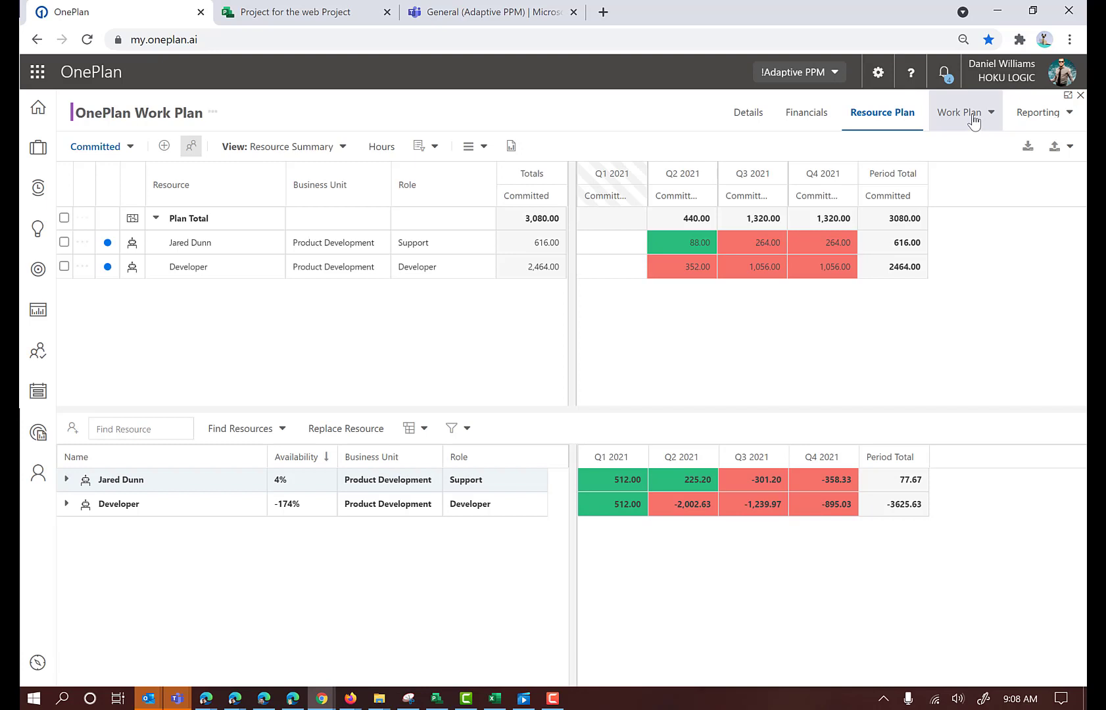
Import the project's resource allocations into the committed plan and hide the resource availability pane
{"action": "left_click", "coordinate": [1029, 149]}
{"action": "left_click", "coordinate": [514, 408]}
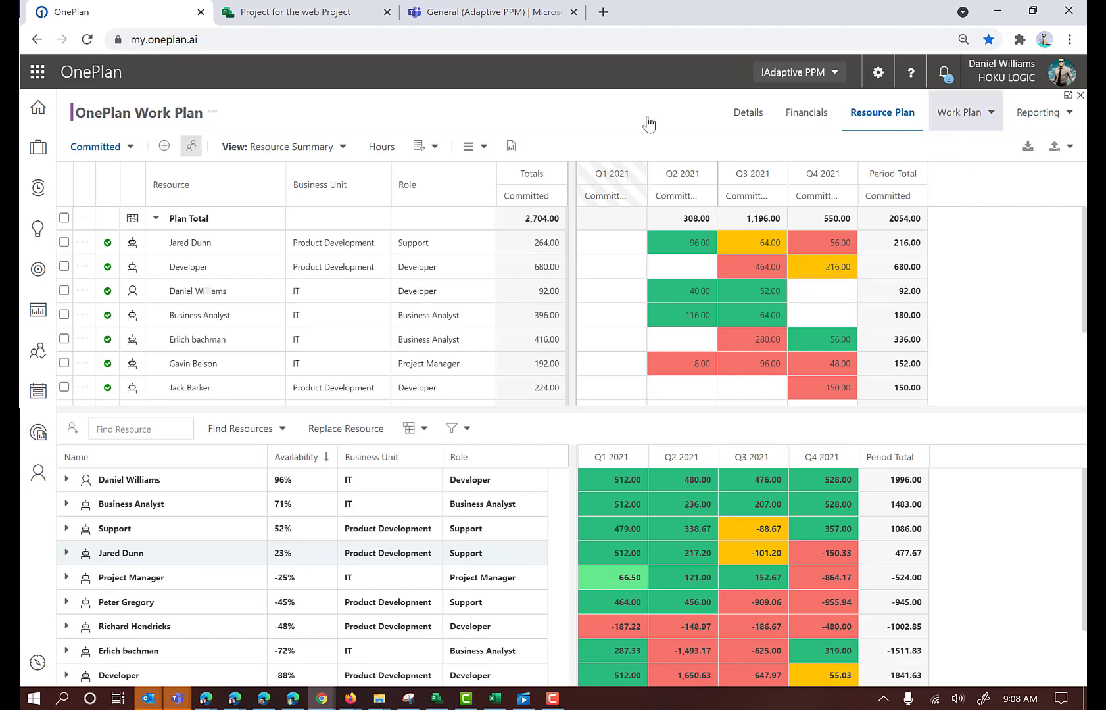
{"action": "left_click", "coordinate": [191, 146]}
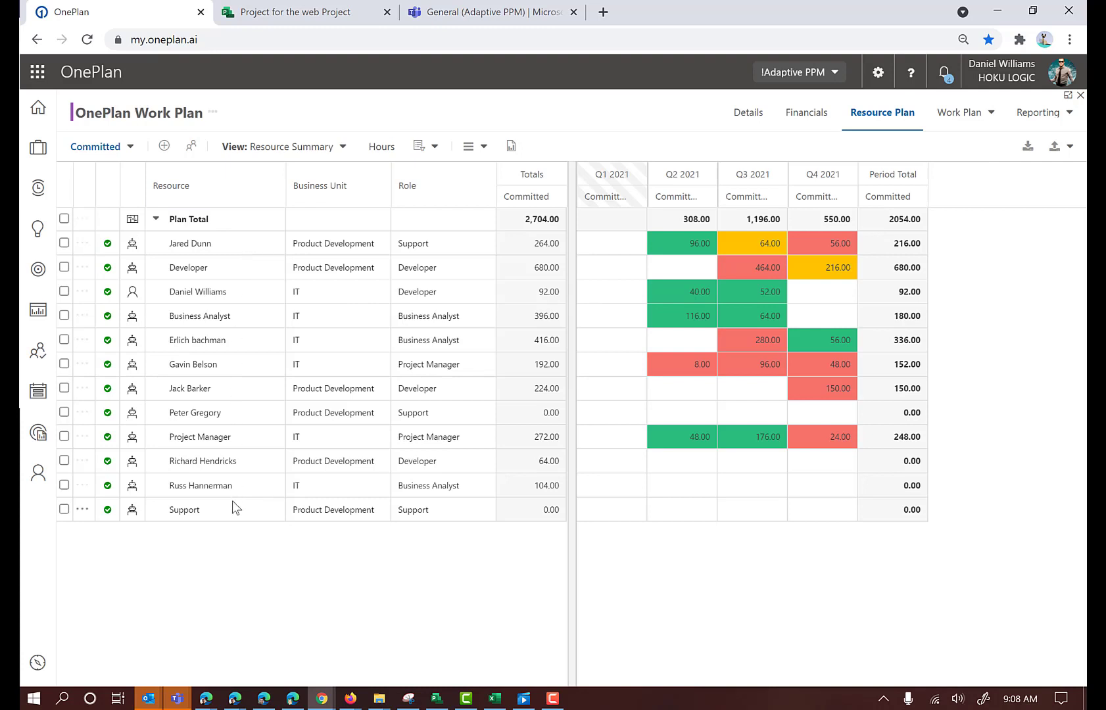
Display the plan in percent and set the first listed resource's allocation to 20 in Q2, 15 in Q3 and 11 in Q4 2021
{"action": "left_click", "coordinate": [381, 145]}
{"action": "left_click", "coordinate": [387, 194]}
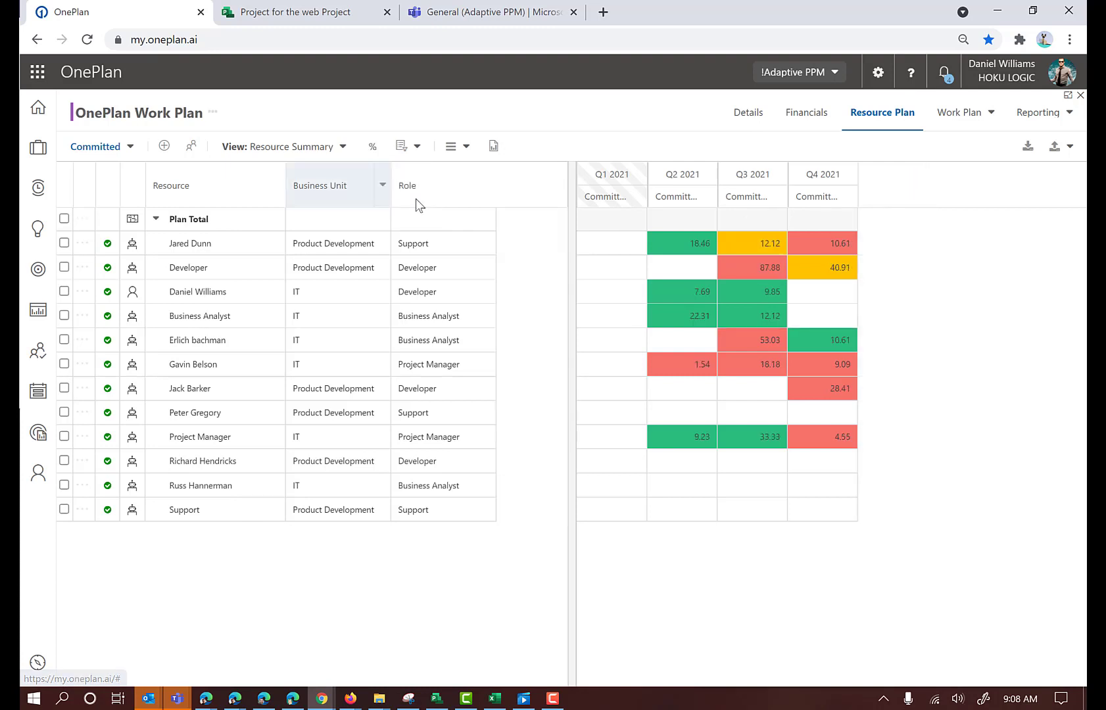
{"action": "left_click", "coordinate": [693, 244]}
{"action": "type", "text": "2"}
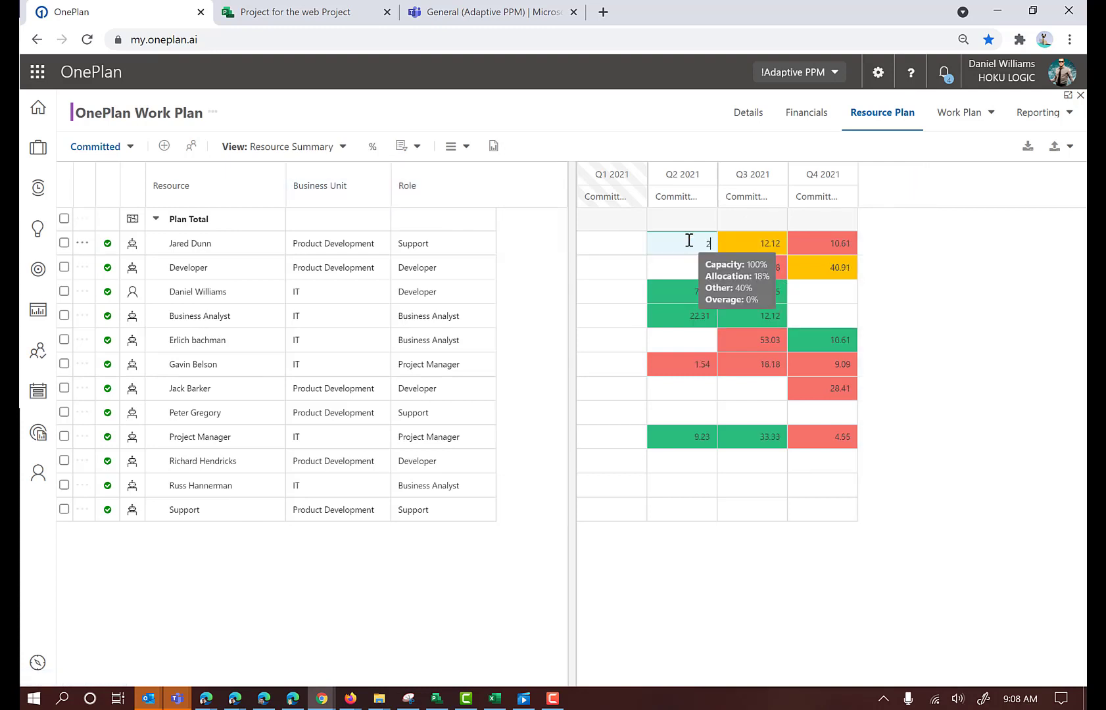
{"action": "type", "text": "0"}
{"action": "left_click", "coordinate": [765, 243]}
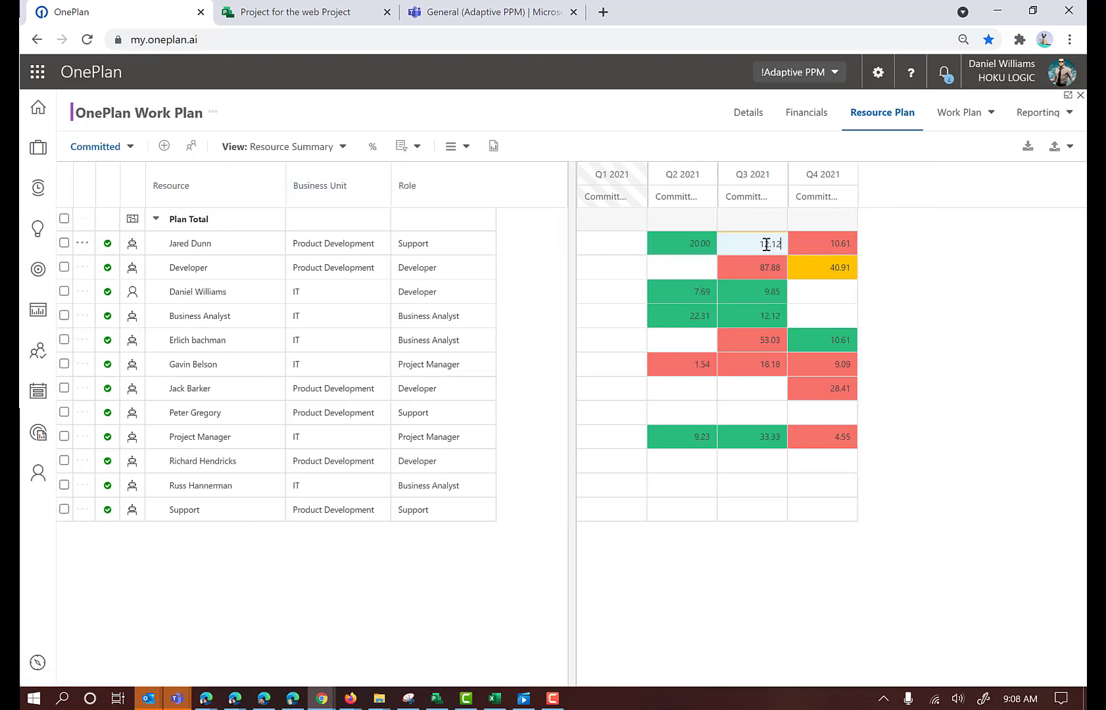
{"action": "type", "text": "15"}
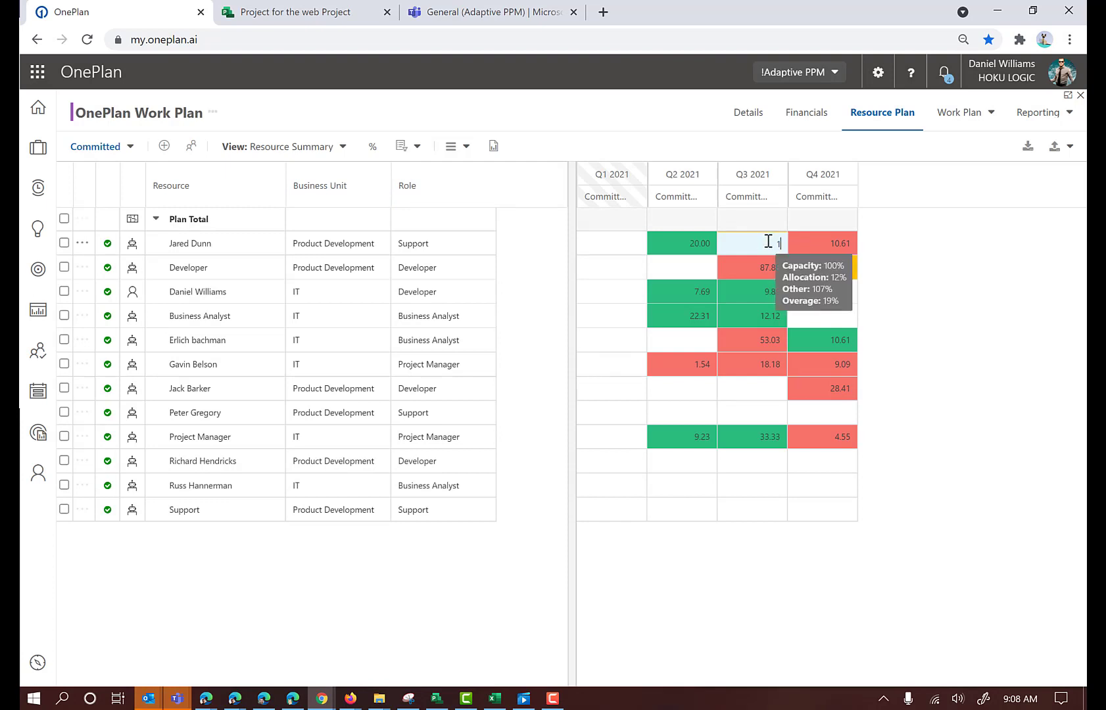
{"action": "left_click", "coordinate": [828, 244]}
{"action": "type", "text": "11"}
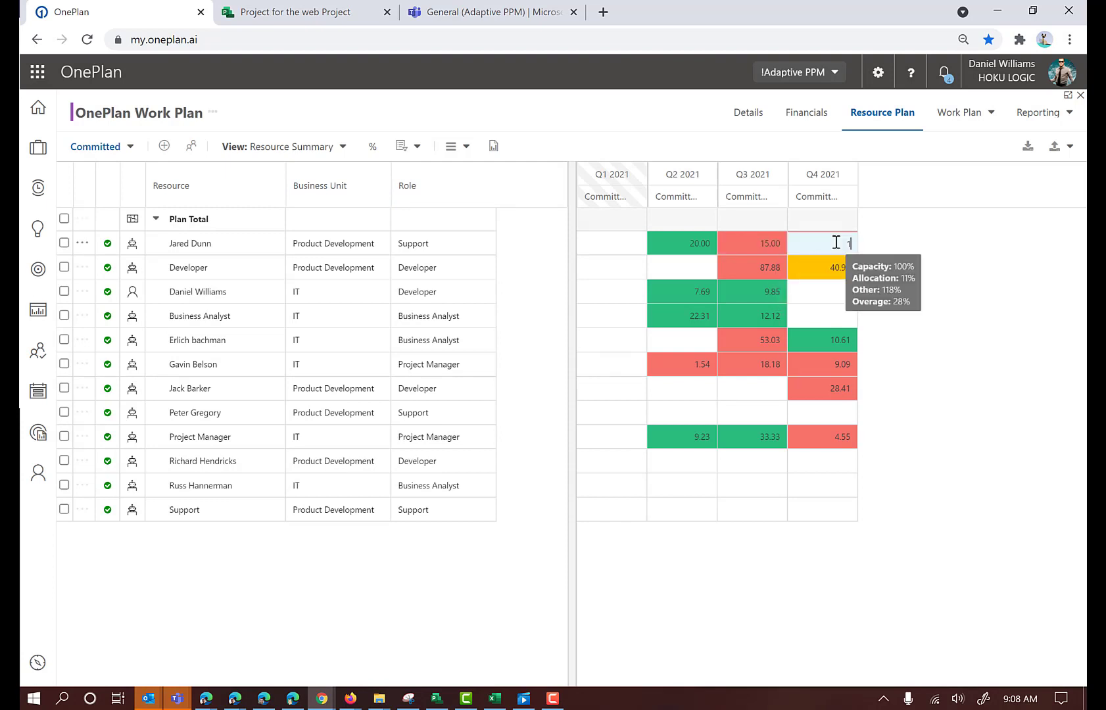
Set the Developer resource's allocation to 88% in Q3 2021 and 41% in Q4 2021
{"action": "left_click", "coordinate": [770, 268]}
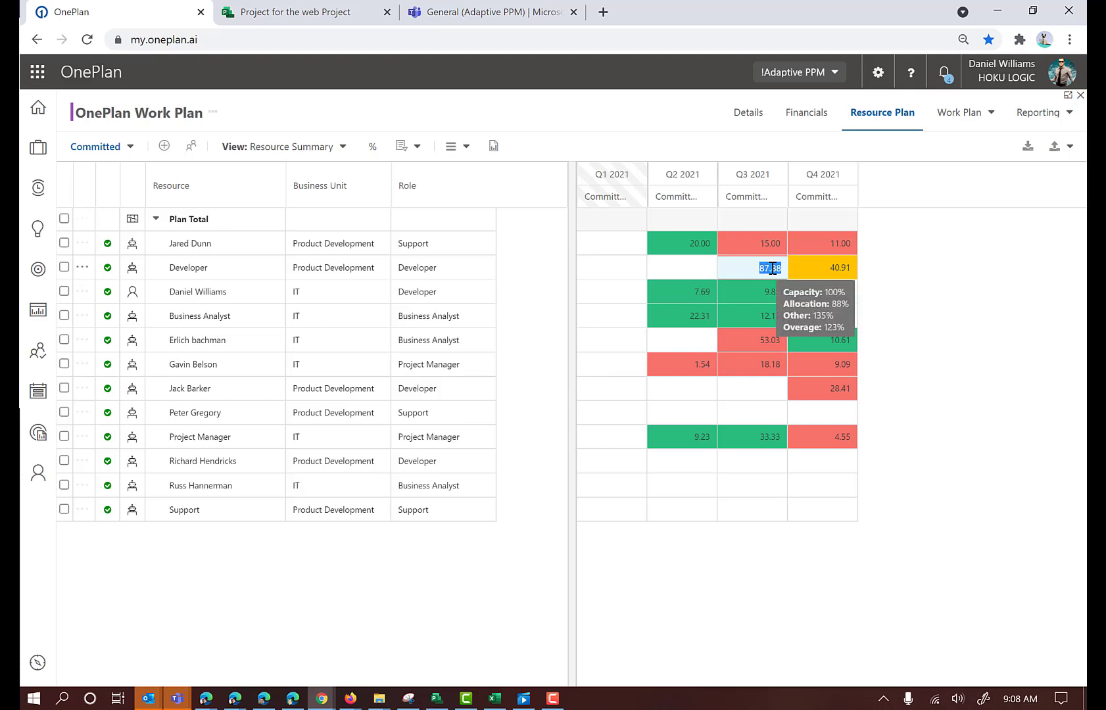
{"action": "type", "text": "88"}
{"action": "left_click", "coordinate": [834, 267]}
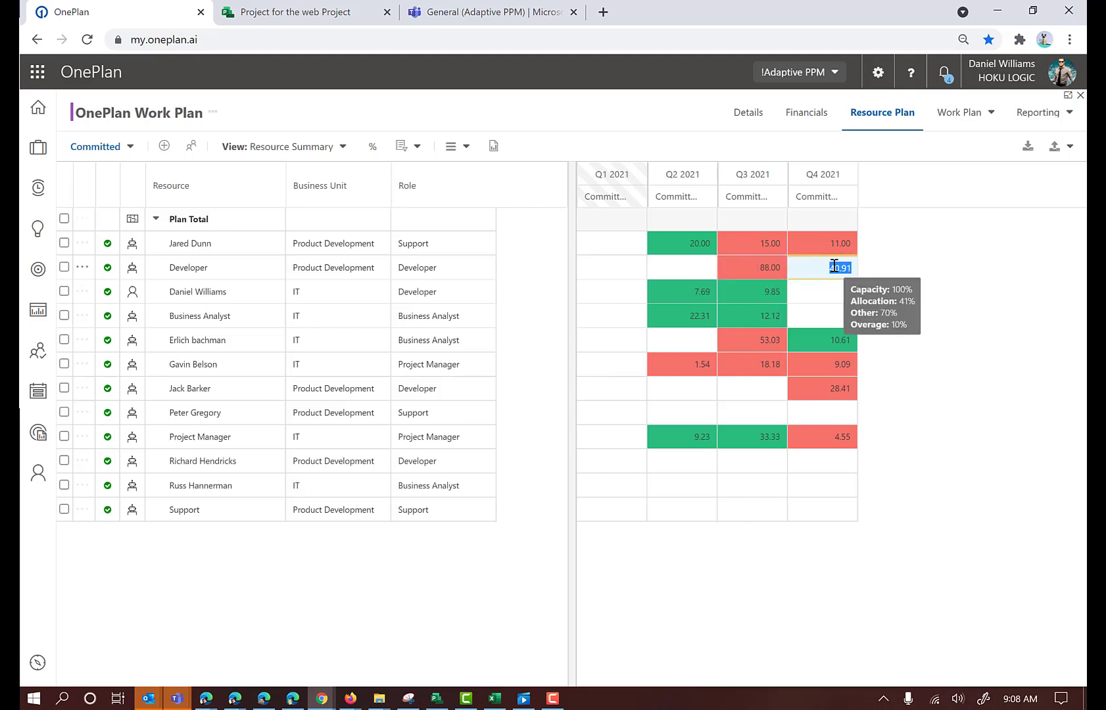
{"action": "type", "text": "41"}
{"action": "left_click", "coordinate": [753, 268]}
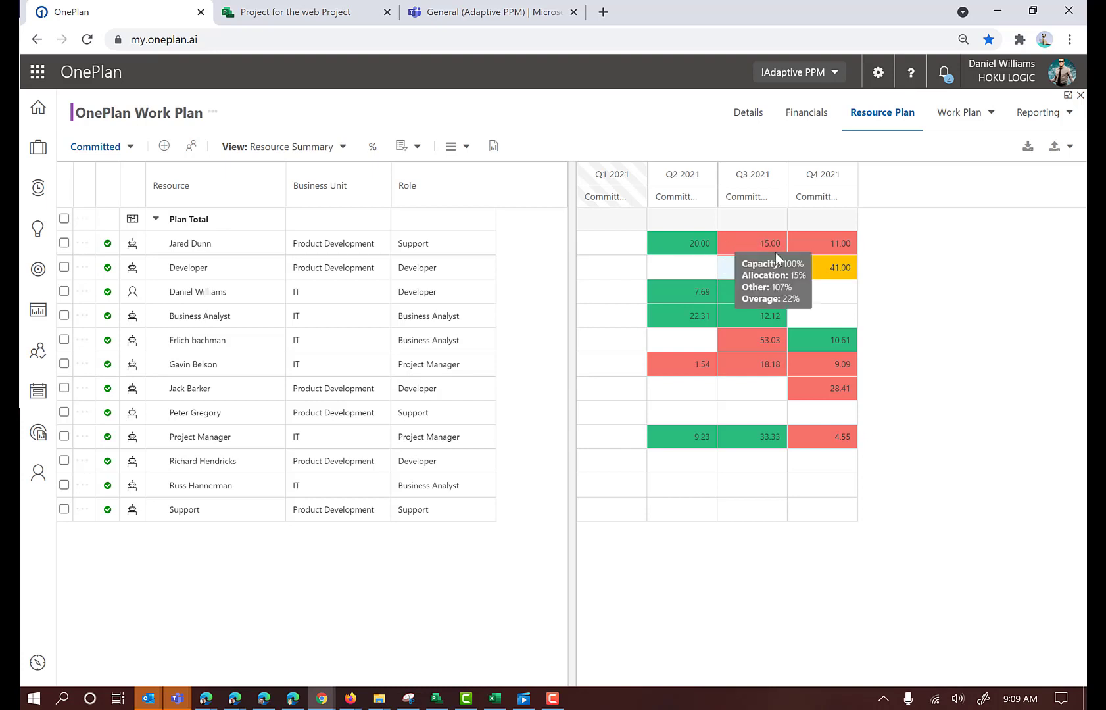
{"action": "left_click", "coordinate": [614, 113]}
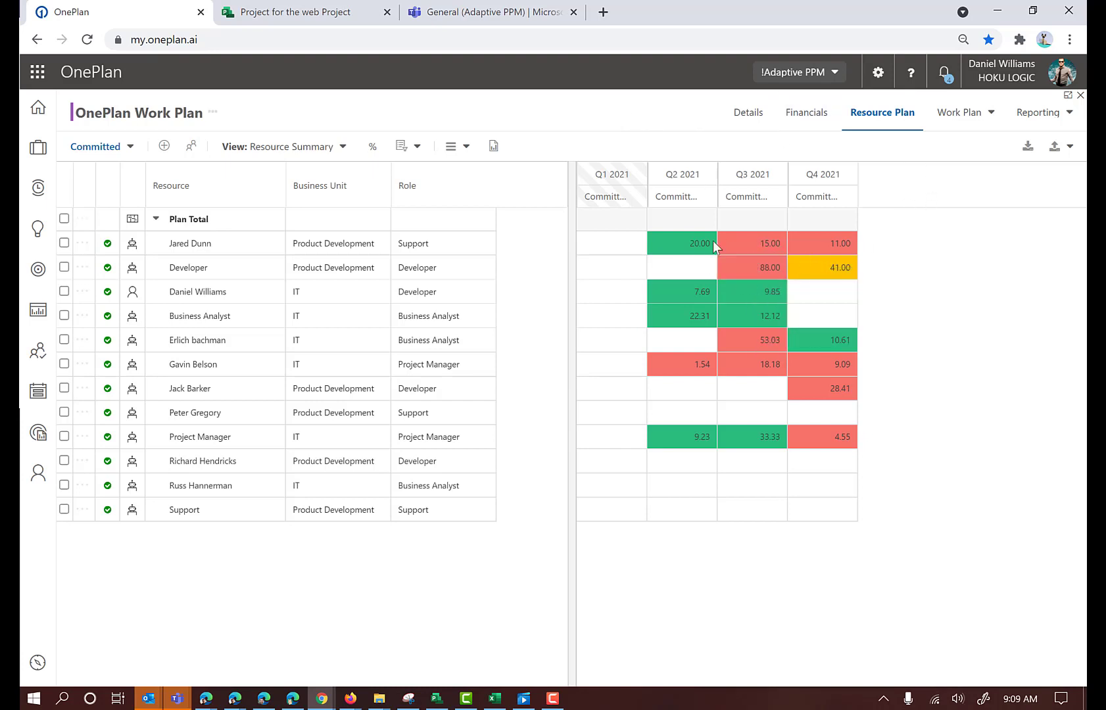
Compare the committed plan with scheduled work using Committed < Scheduled, and examine the values for each 2021 quarter
{"action": "mouse_move", "coordinate": [589, 254]}
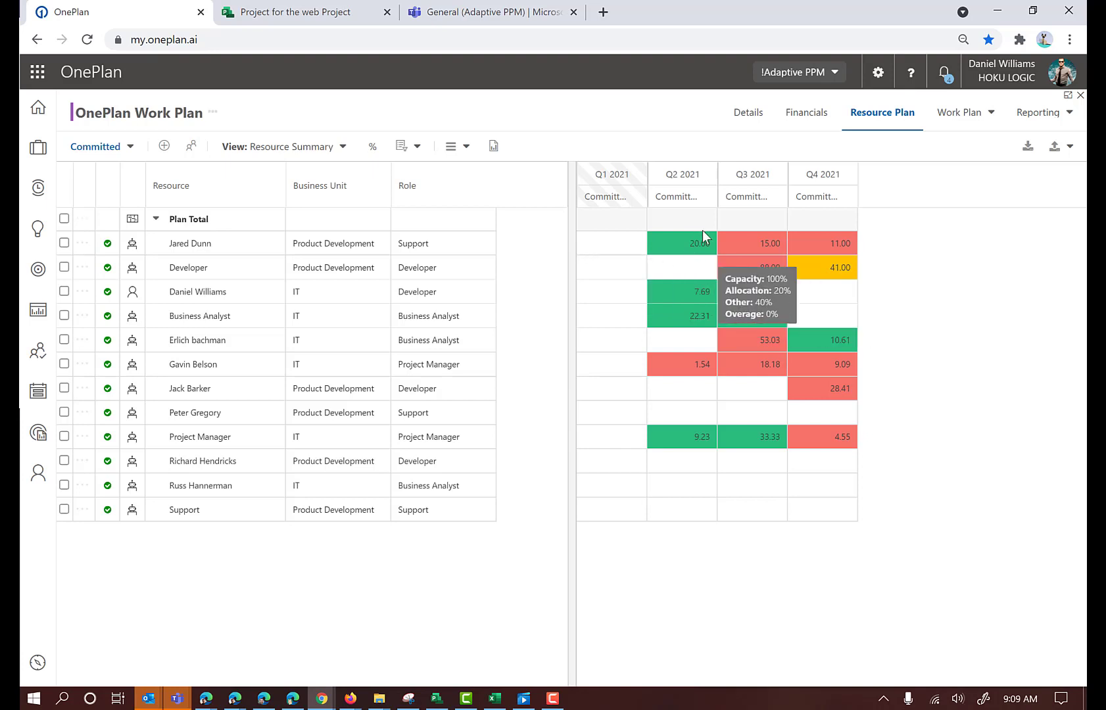
{"action": "left_click", "coordinate": [415, 147]}
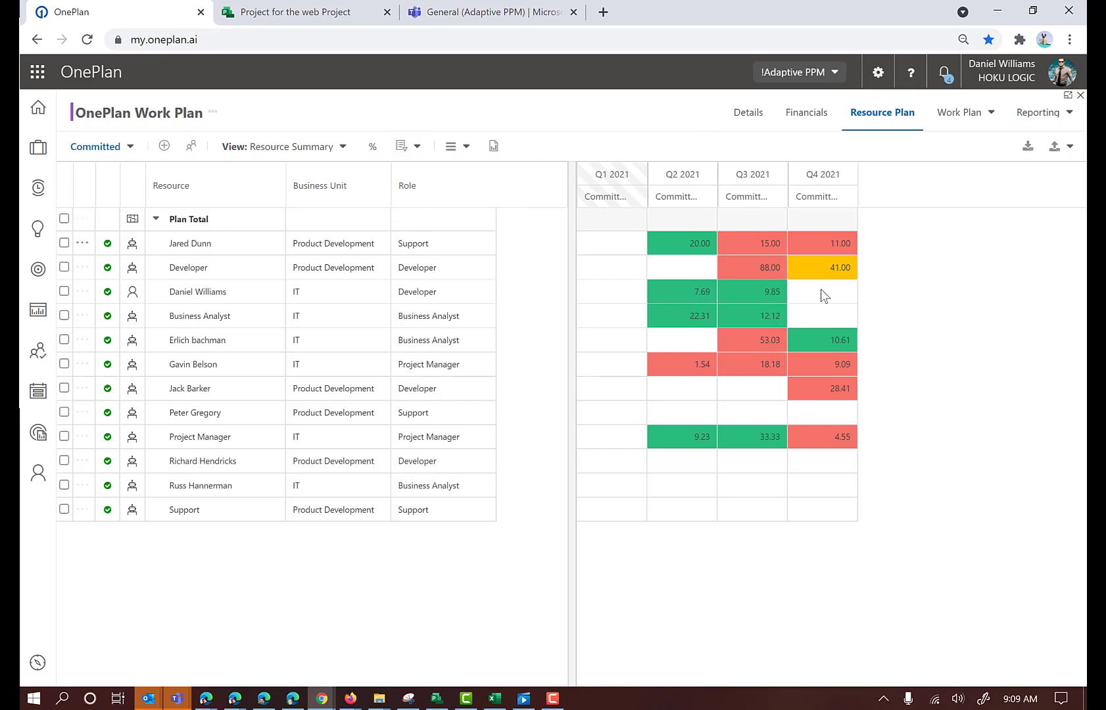
{"action": "left_click", "coordinate": [418, 149]}
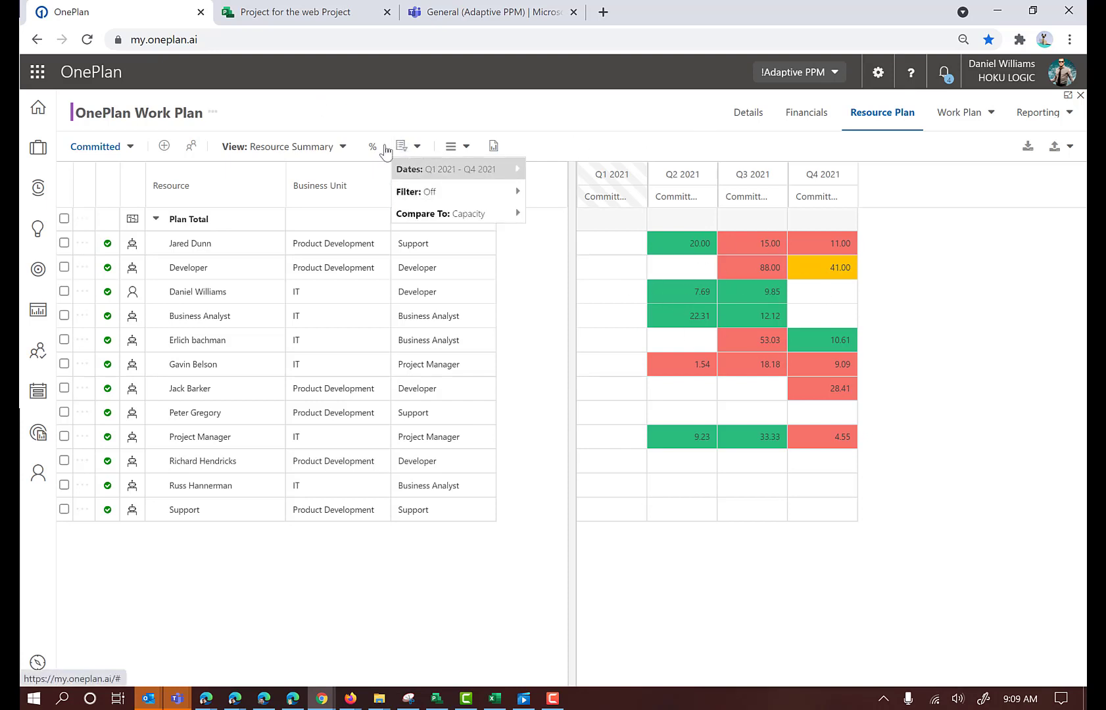
{"action": "left_click", "coordinate": [470, 148]}
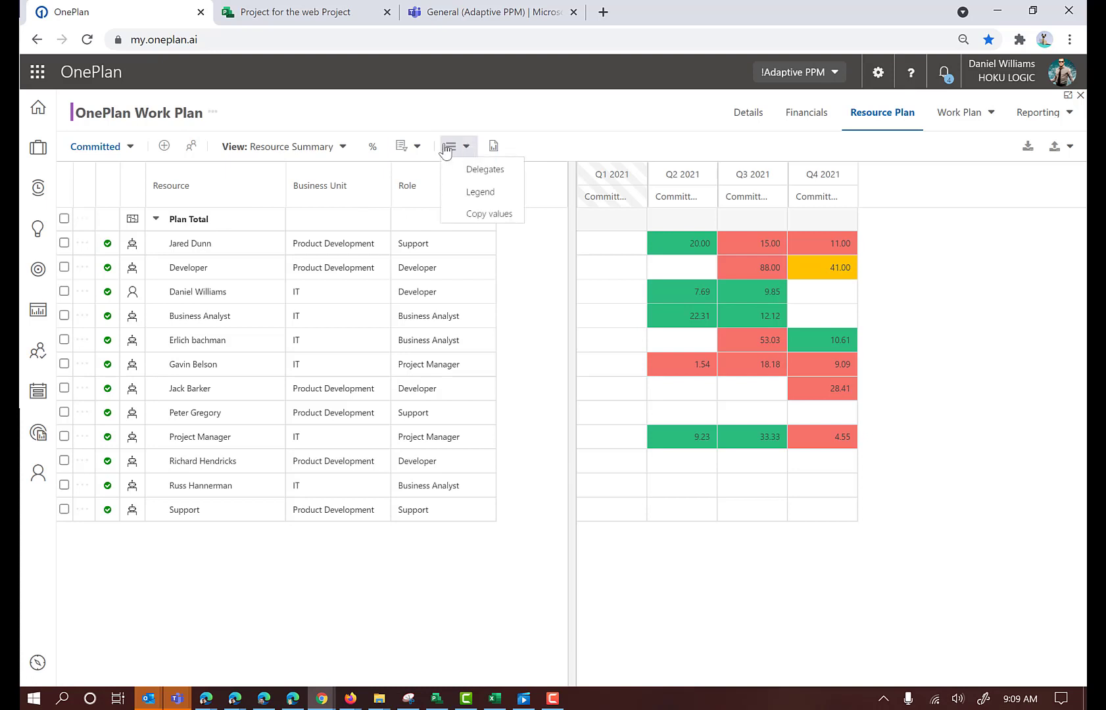
{"action": "left_click", "coordinate": [415, 148]}
{"action": "mouse_move", "coordinate": [431, 221]}
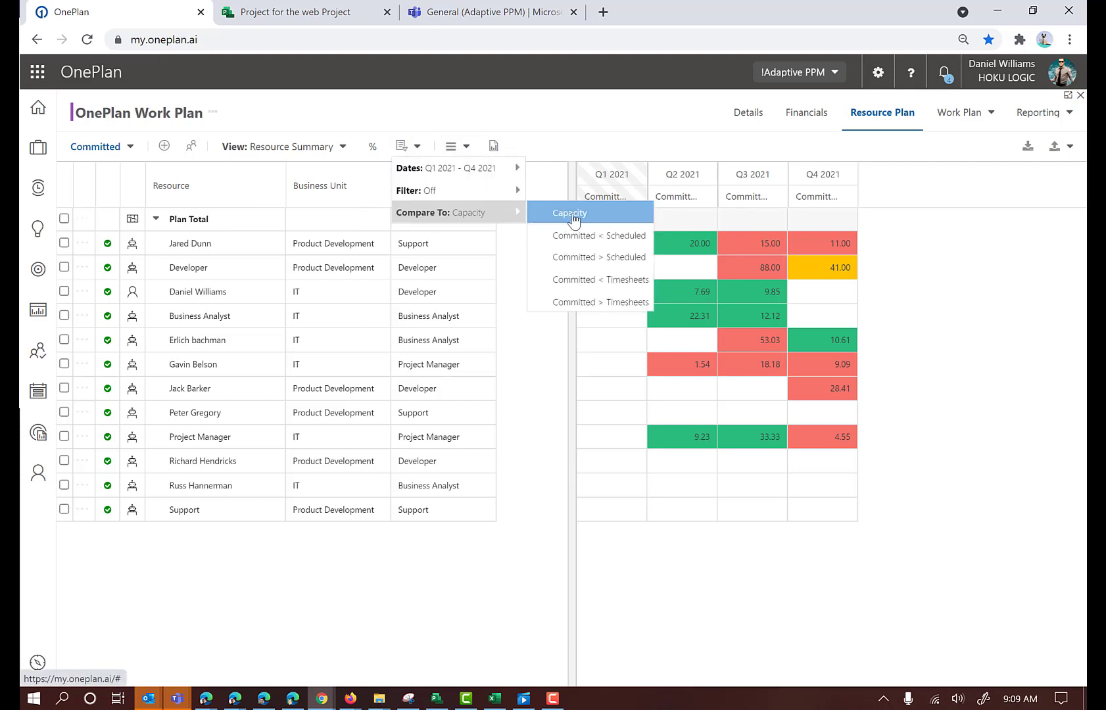
{"action": "left_click", "coordinate": [568, 241]}
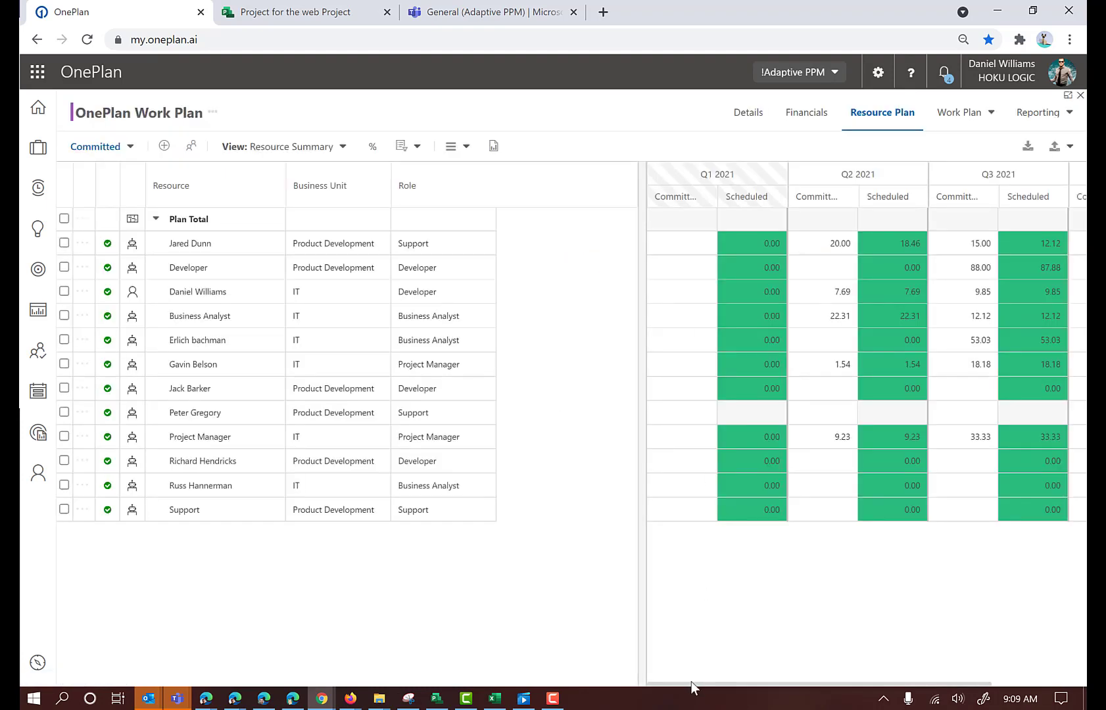
{"action": "left_click_drag", "start_coordinate": [820, 690], "coordinate": [916, 689]}
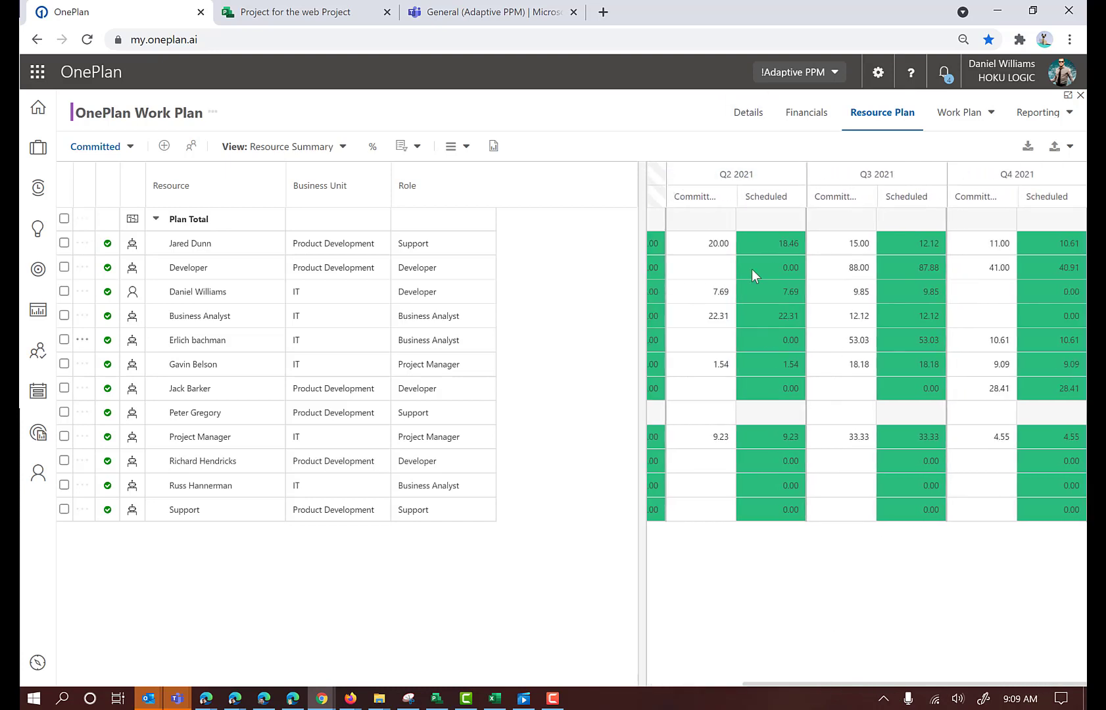
{"action": "left_click_drag", "start_coordinate": [758, 683], "coordinate": [627, 679]}
{"action": "mouse_move", "coordinate": [834, 250]}
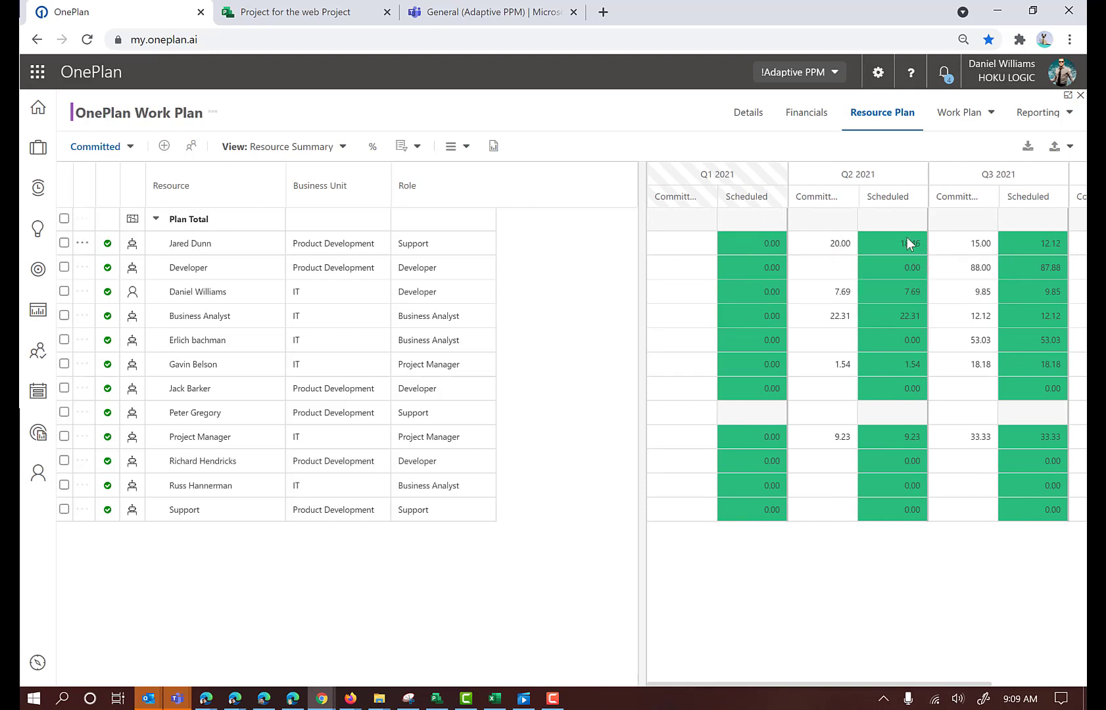
Change the plan's comparison to Committed < Timesheets
{"action": "mouse_move", "coordinate": [970, 252]}
{"action": "left_click", "coordinate": [414, 149]}
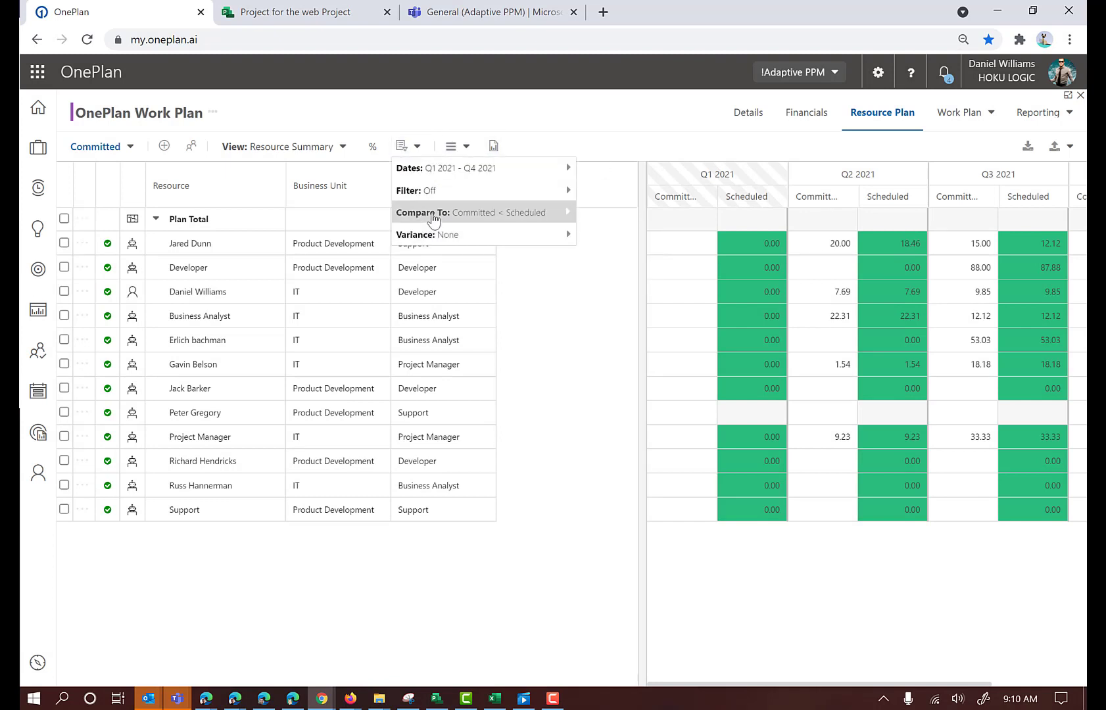
{"action": "mouse_move", "coordinate": [434, 218]}
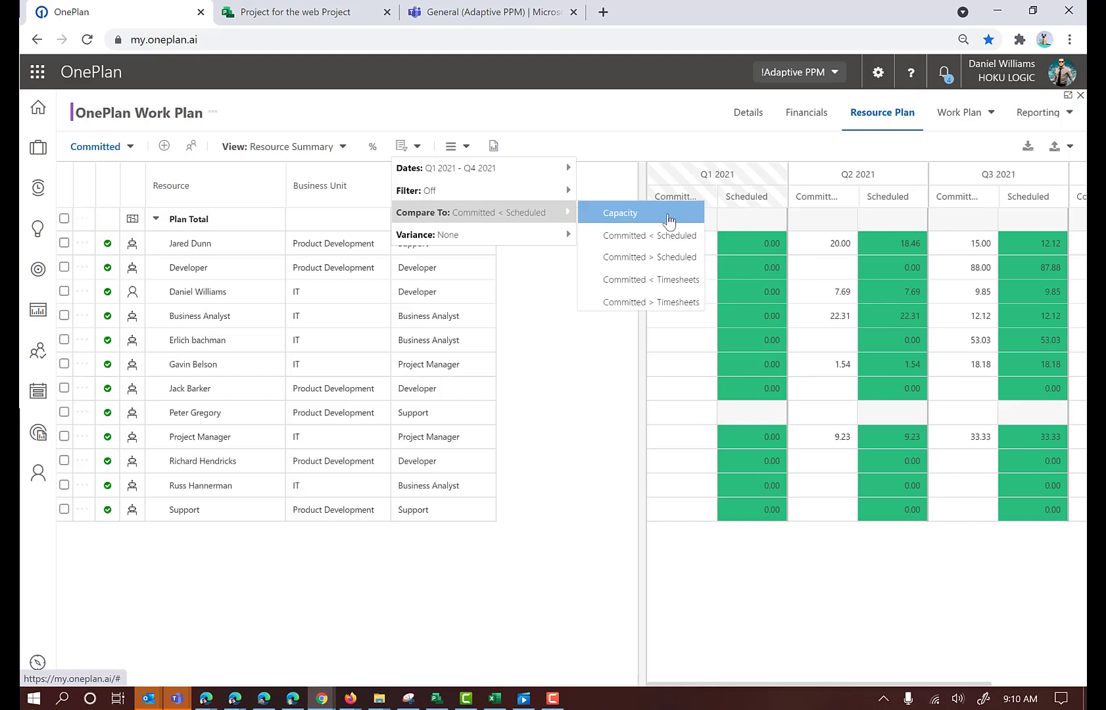
{"action": "left_click", "coordinate": [651, 282]}
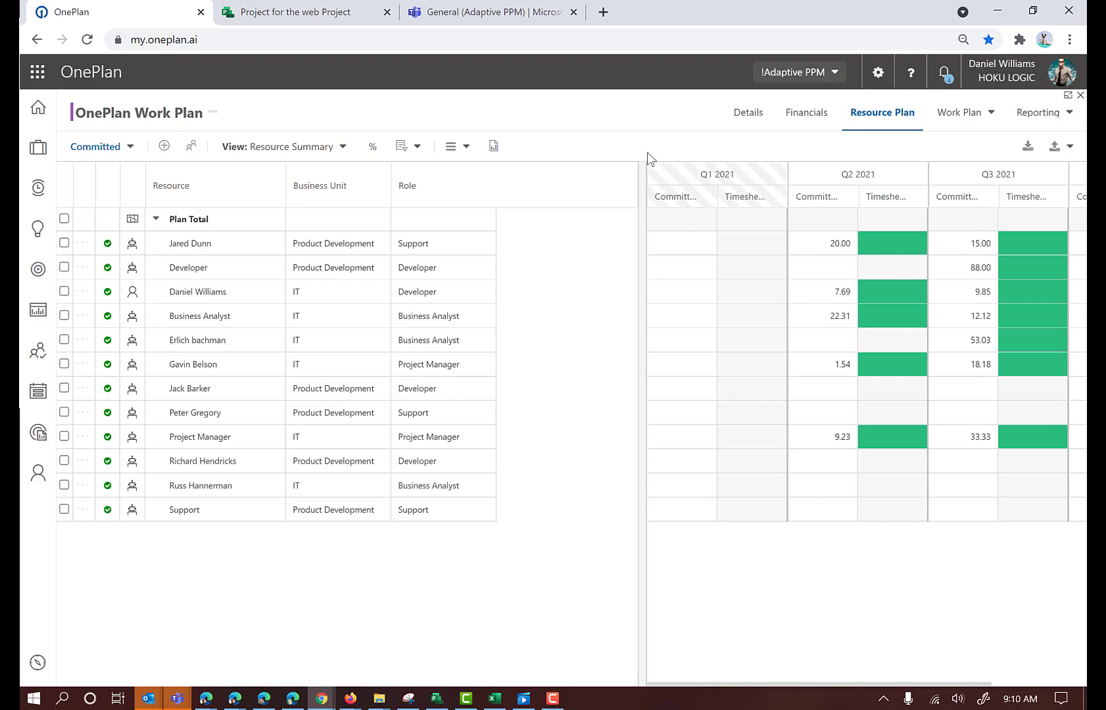
Show and close the variance color legend, and review the remaining display options and the available plan types
{"action": "left_click", "coordinate": [464, 148]}
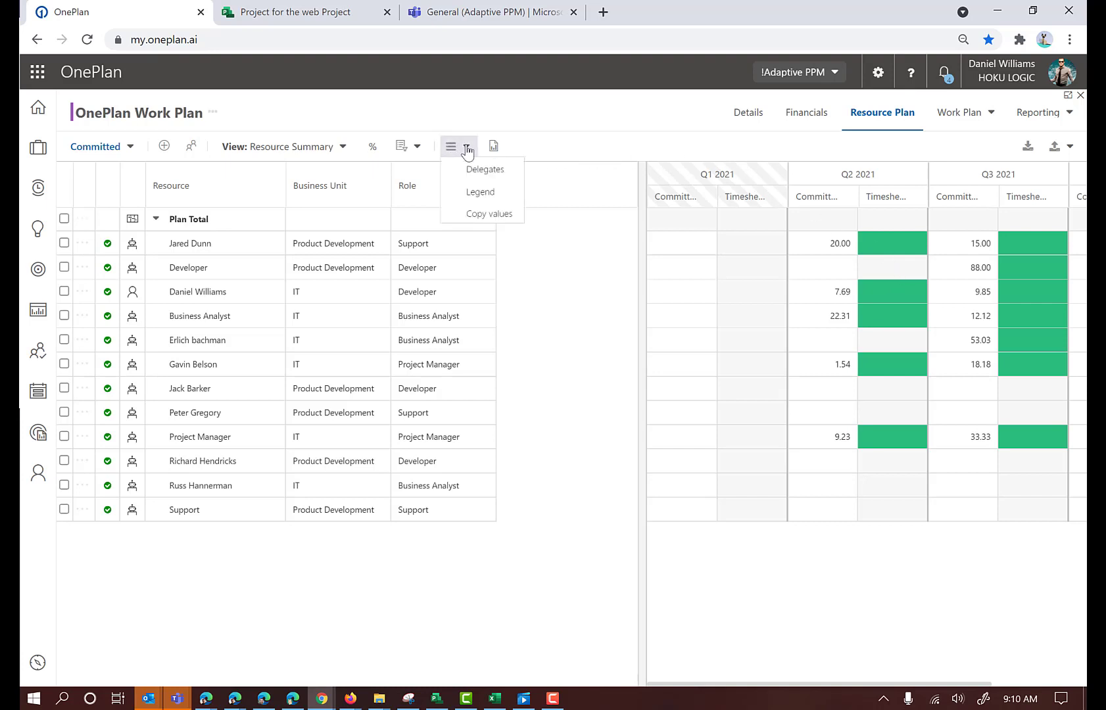
{"action": "left_click", "coordinate": [470, 192]}
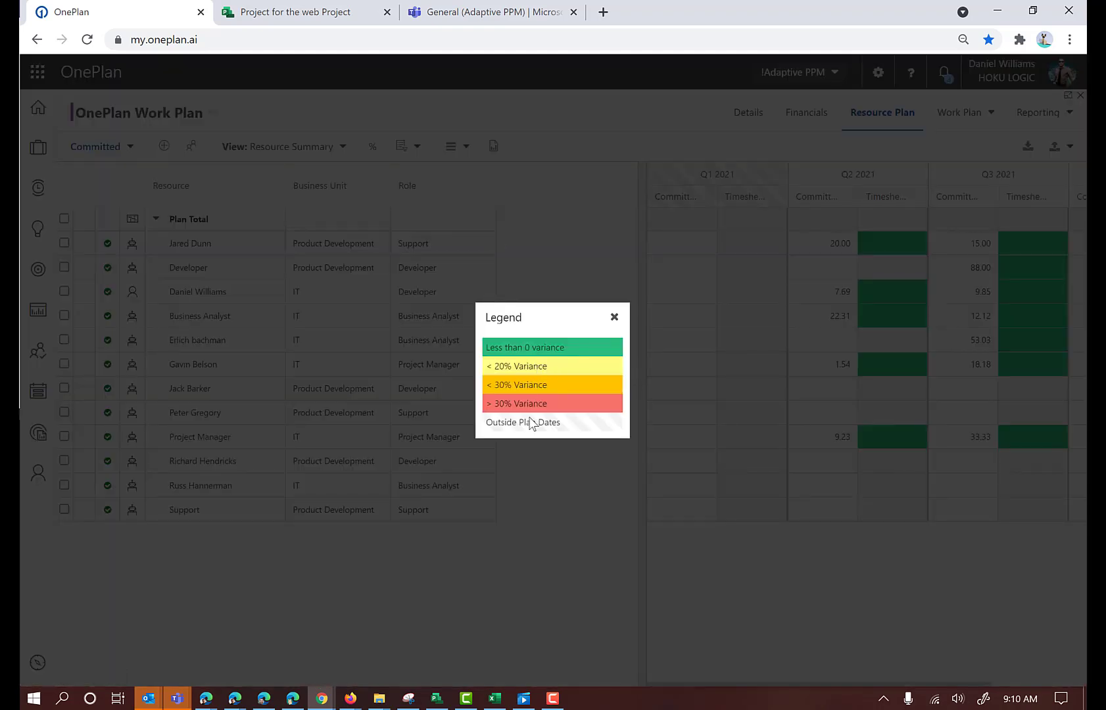
{"action": "left_click", "coordinate": [614, 317]}
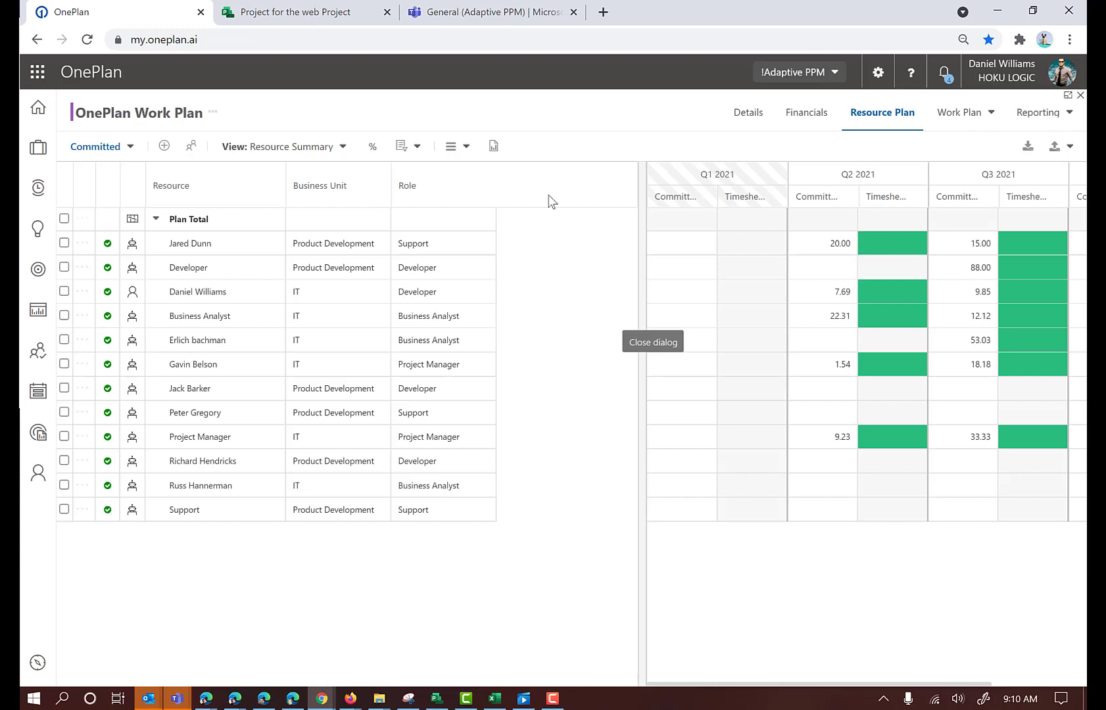
{"action": "left_click", "coordinate": [465, 147]}
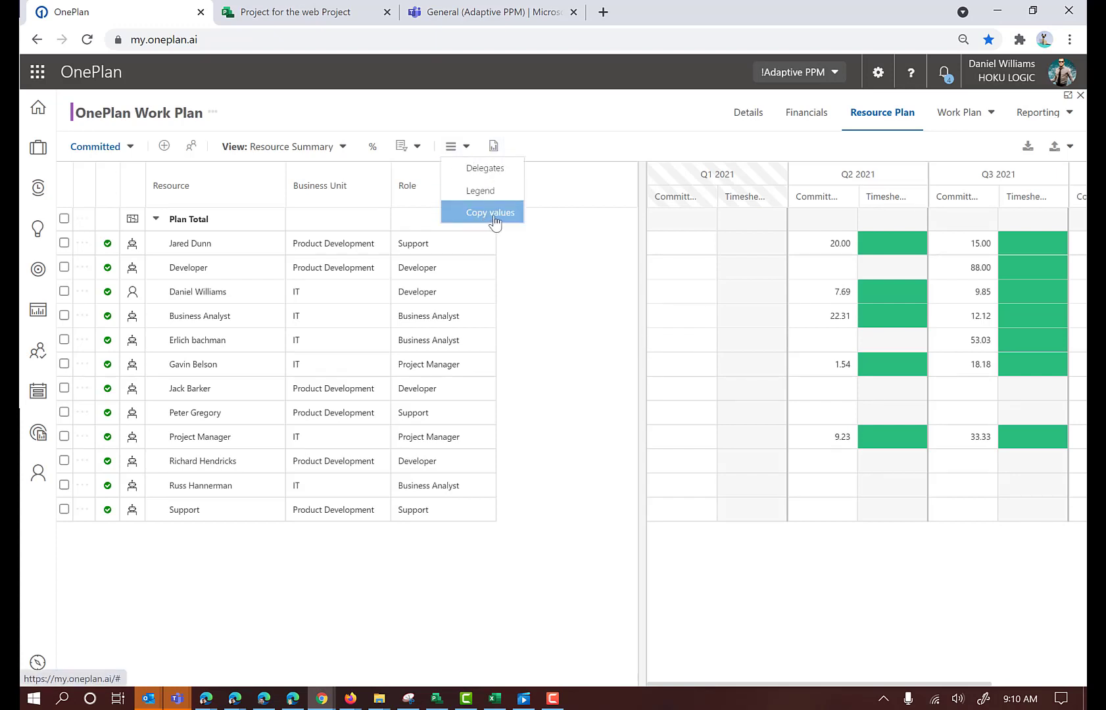
{"action": "left_click", "coordinate": [128, 146]}
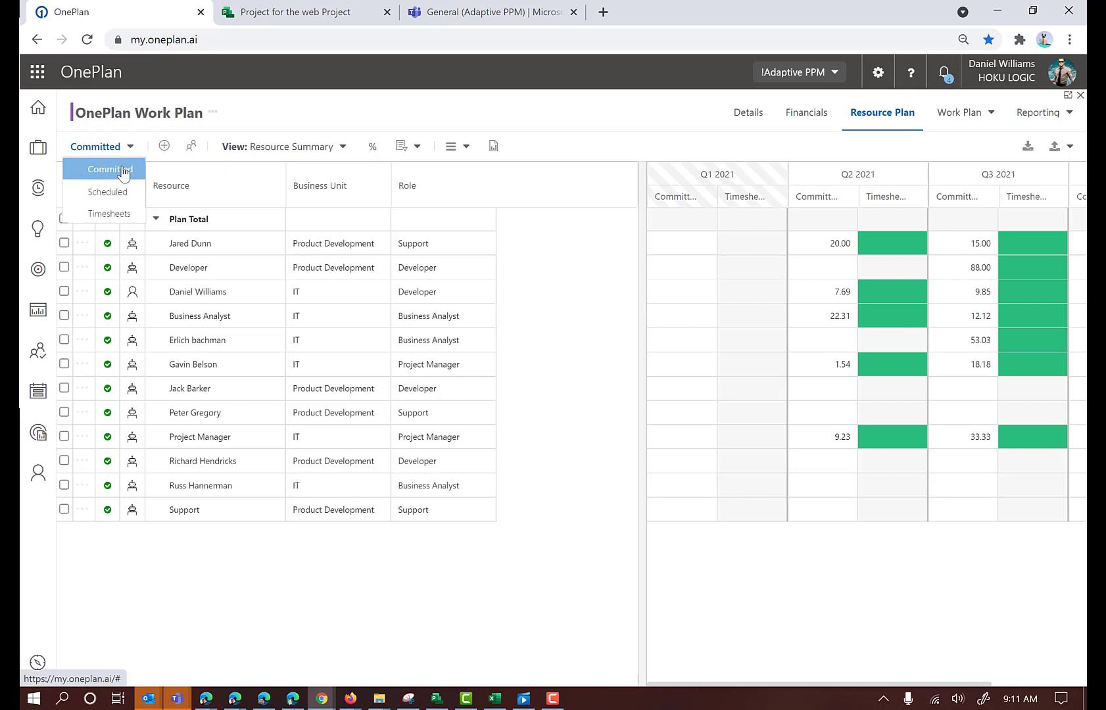
{"action": "mouse_move", "coordinate": [425, 151]}
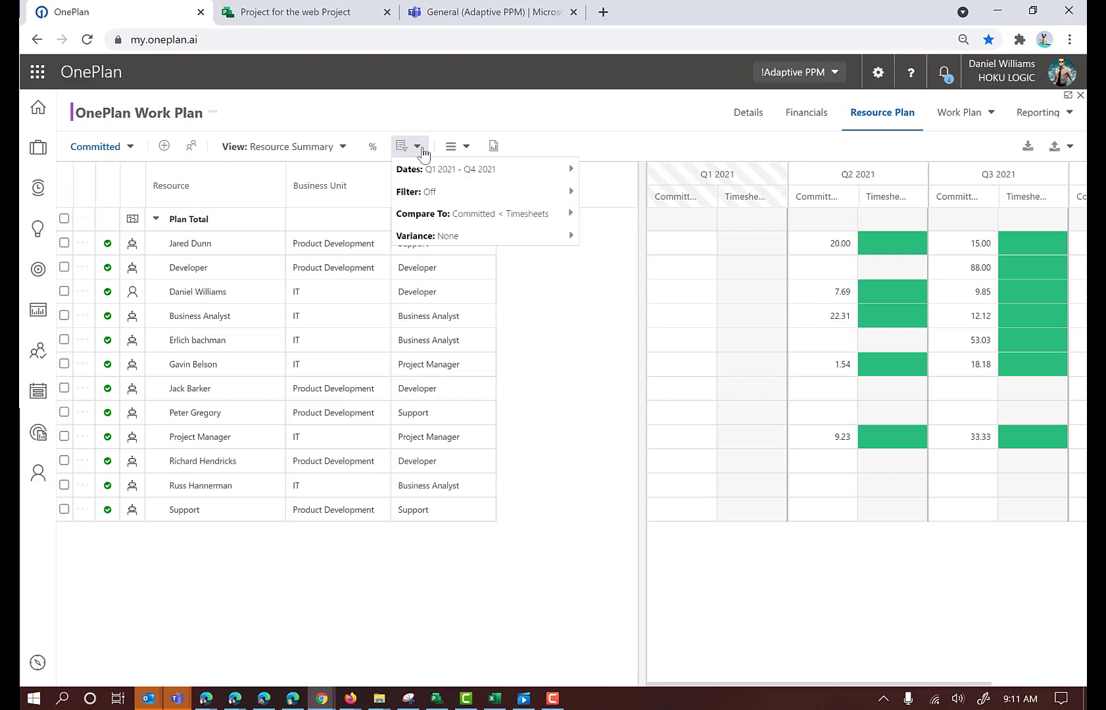
{"action": "mouse_move", "coordinate": [468, 152]}
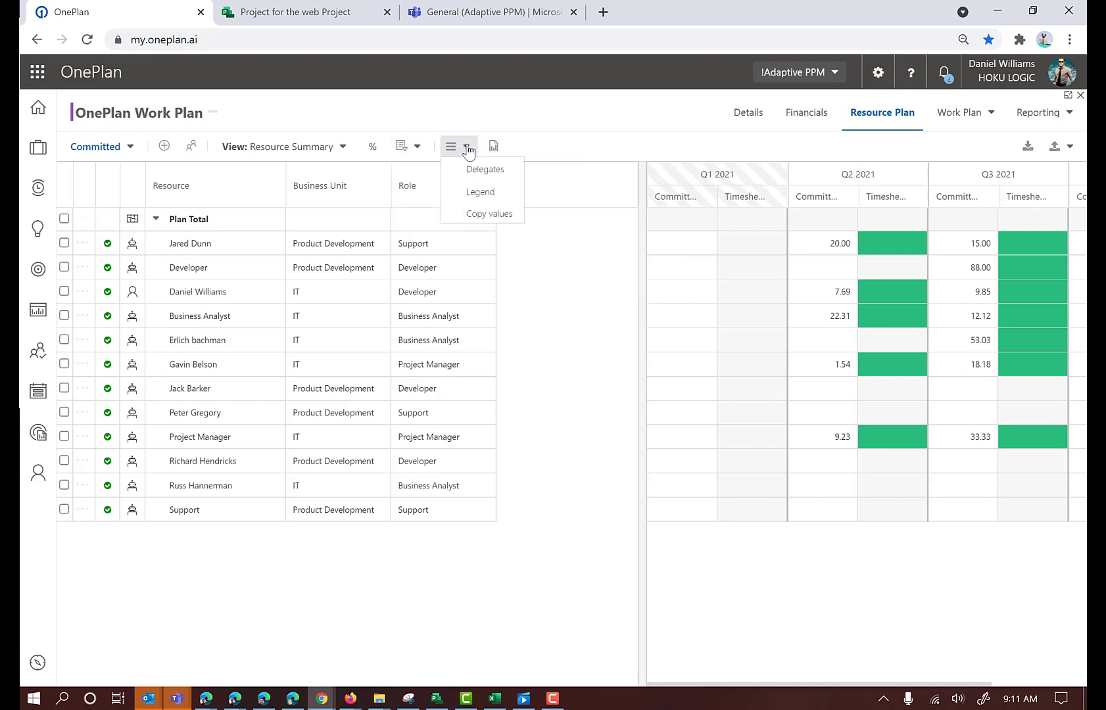
Open the plan's Power BI report, signing in again to view the resource dashboard, and return to the resource plan
{"action": "left_click", "coordinate": [494, 146]}
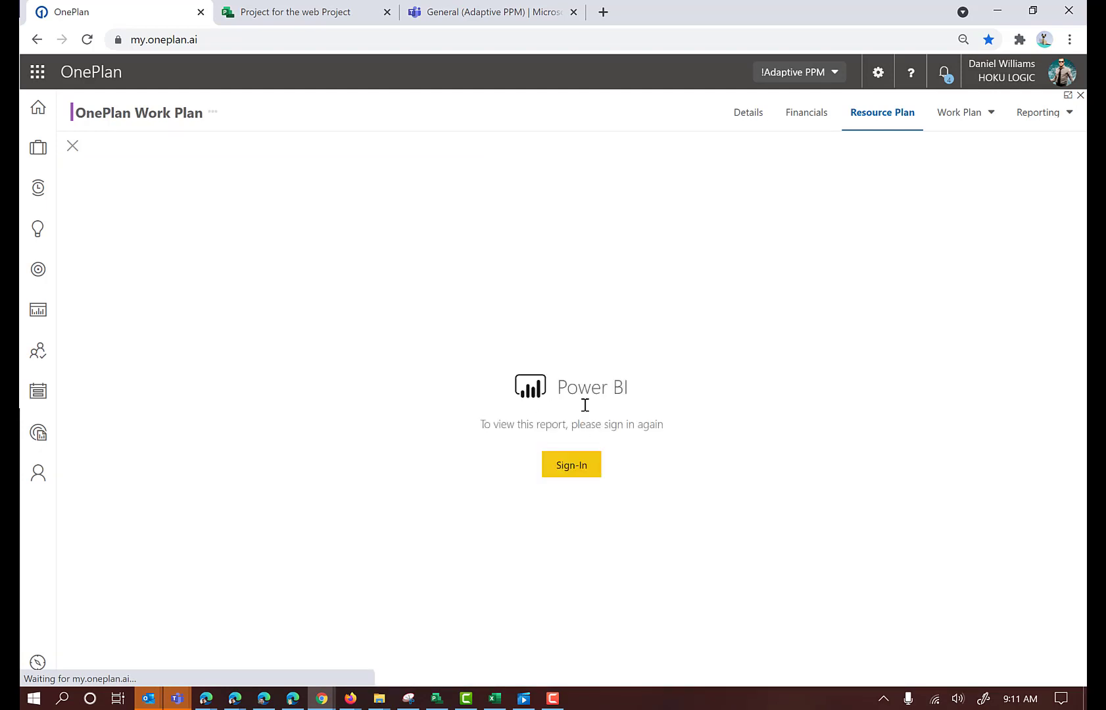
{"action": "left_click", "coordinate": [562, 467]}
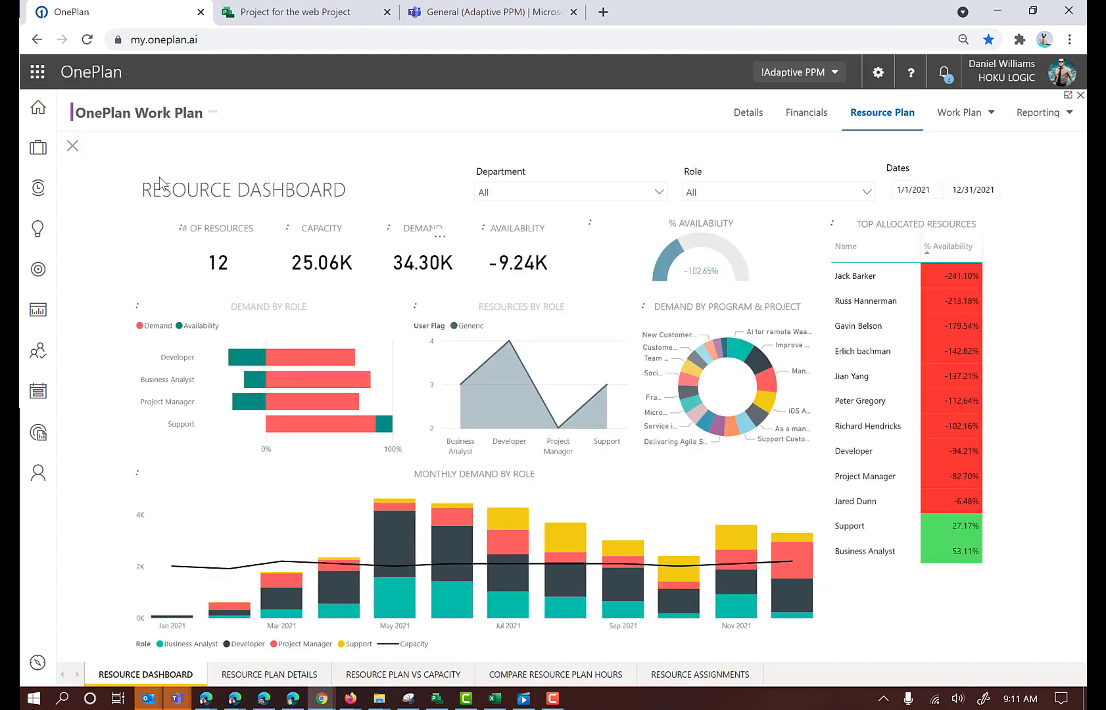
{"action": "left_click", "coordinate": [74, 147]}
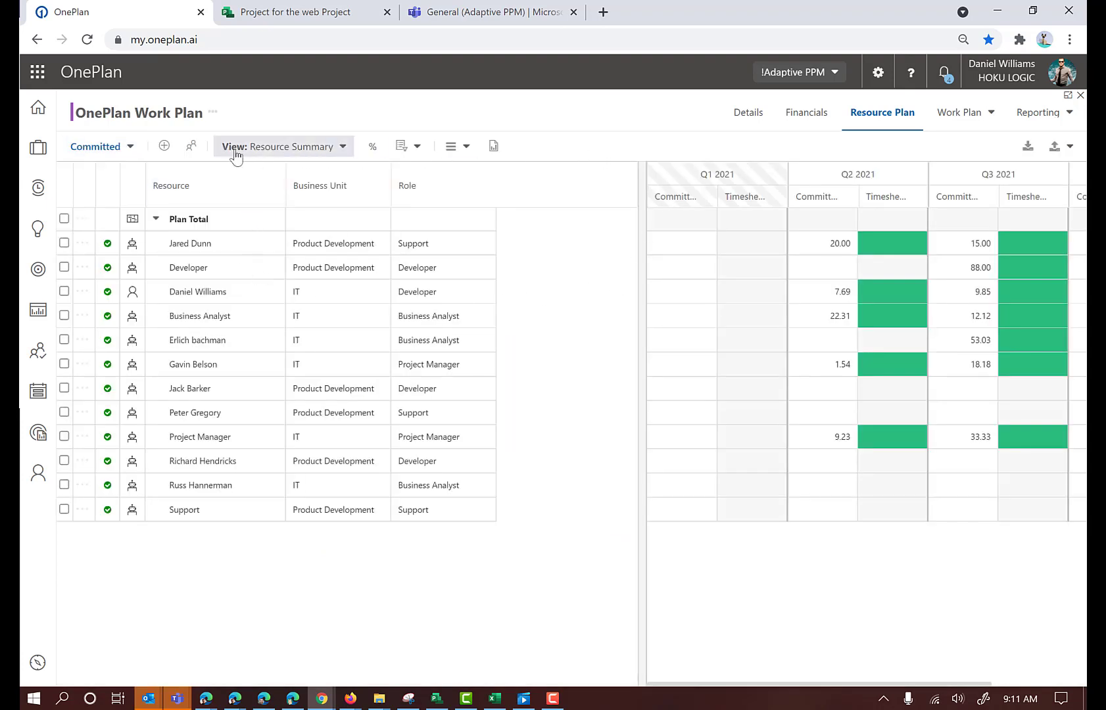
Switch to the scheduled plan and back to the committed one, and check the status options of the first listed resource
{"action": "left_click", "coordinate": [122, 146]}
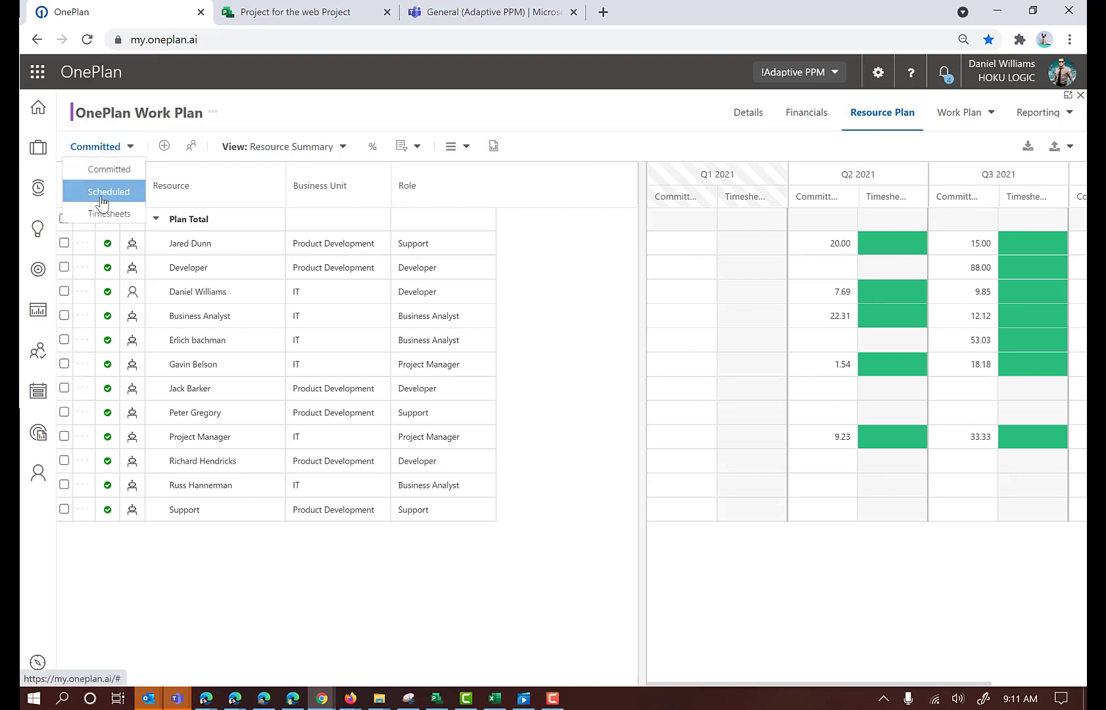
{"action": "left_click", "coordinate": [102, 198]}
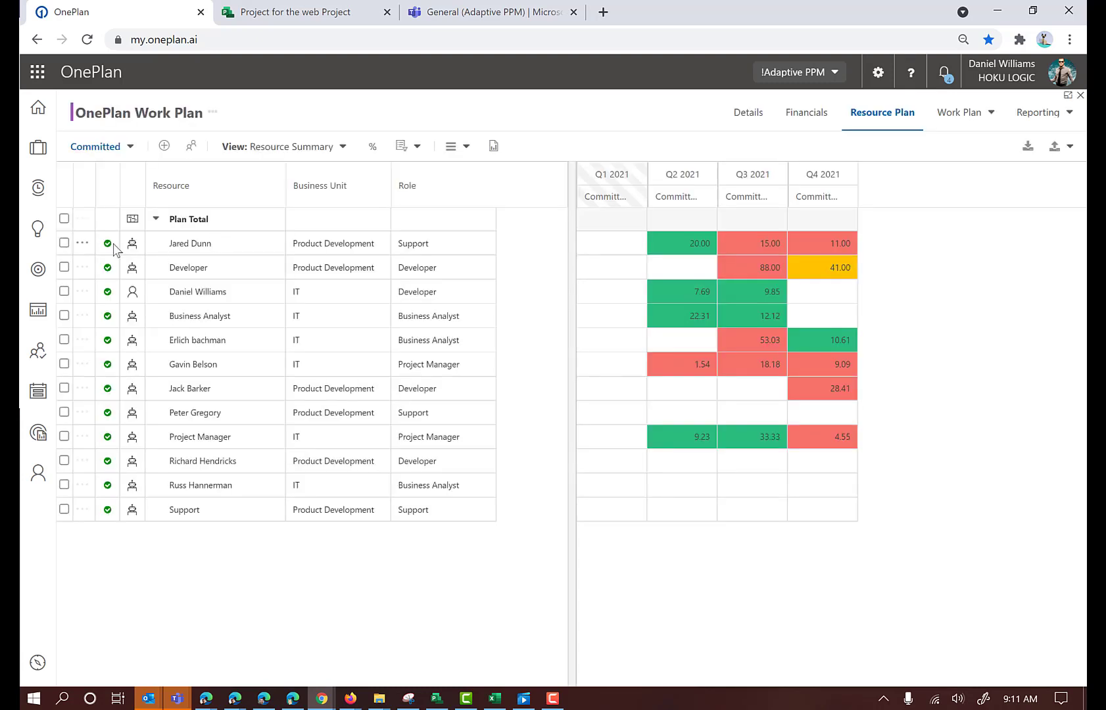
{"action": "left_click", "coordinate": [114, 244]}
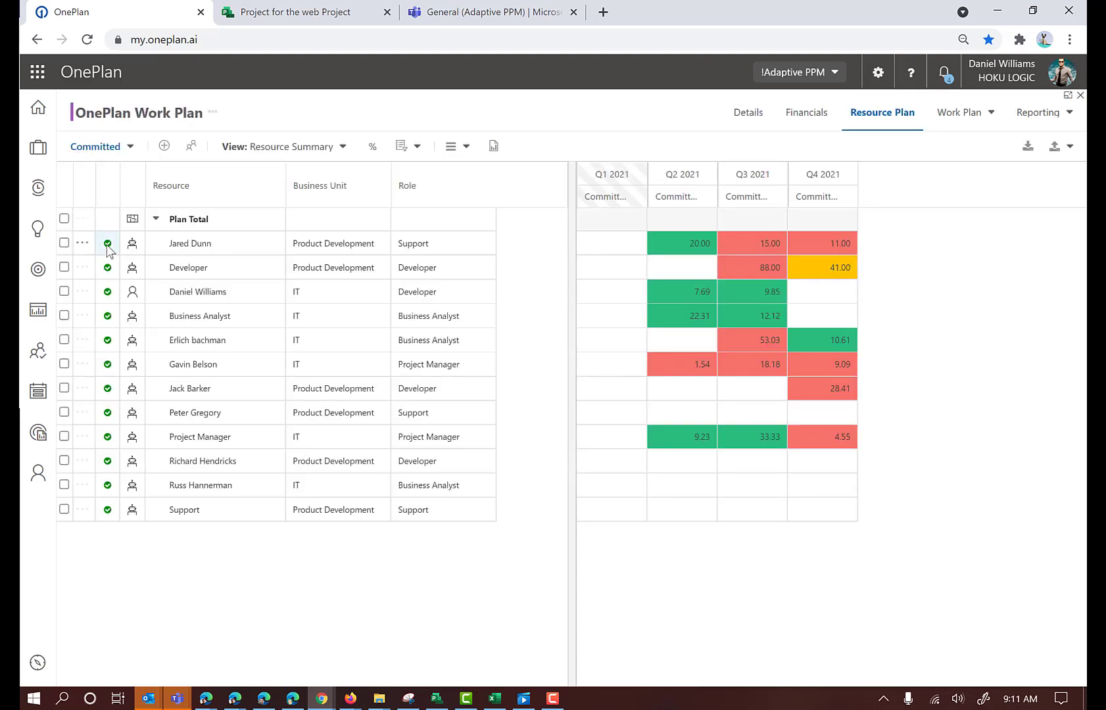
{"action": "left_click", "coordinate": [224, 269]}
Set the status of the Developer, Project Manager and Support resources to Proposed in the committed plan
{"action": "left_click", "coordinate": [113, 268]}
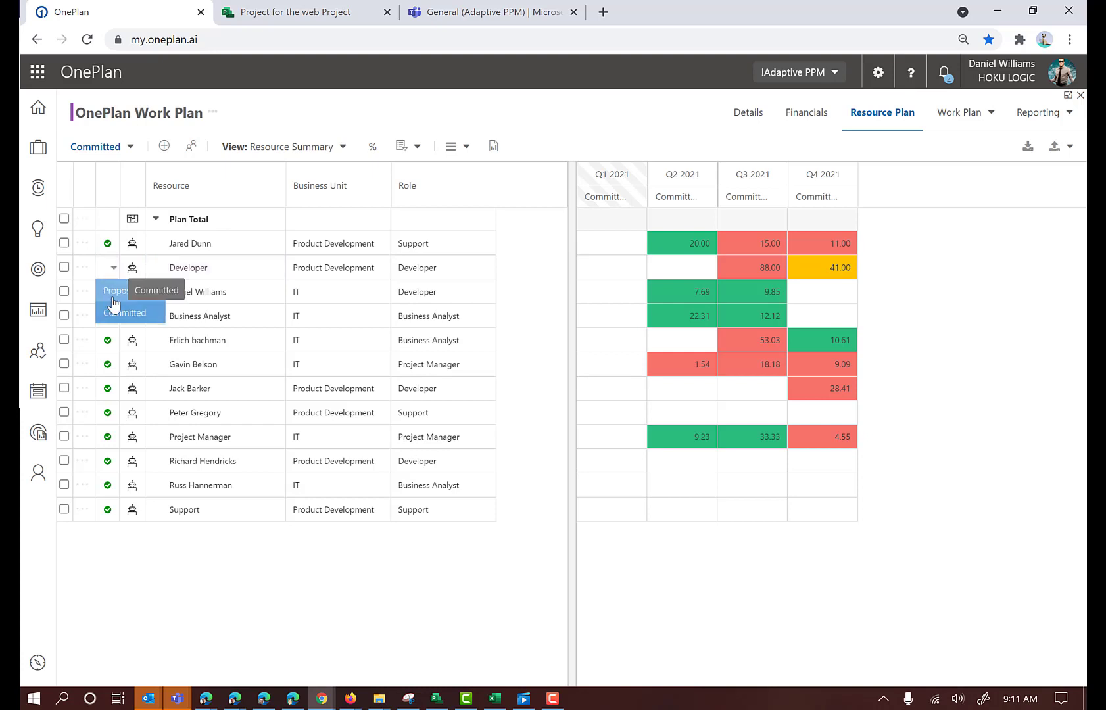
{"action": "left_click", "coordinate": [112, 295]}
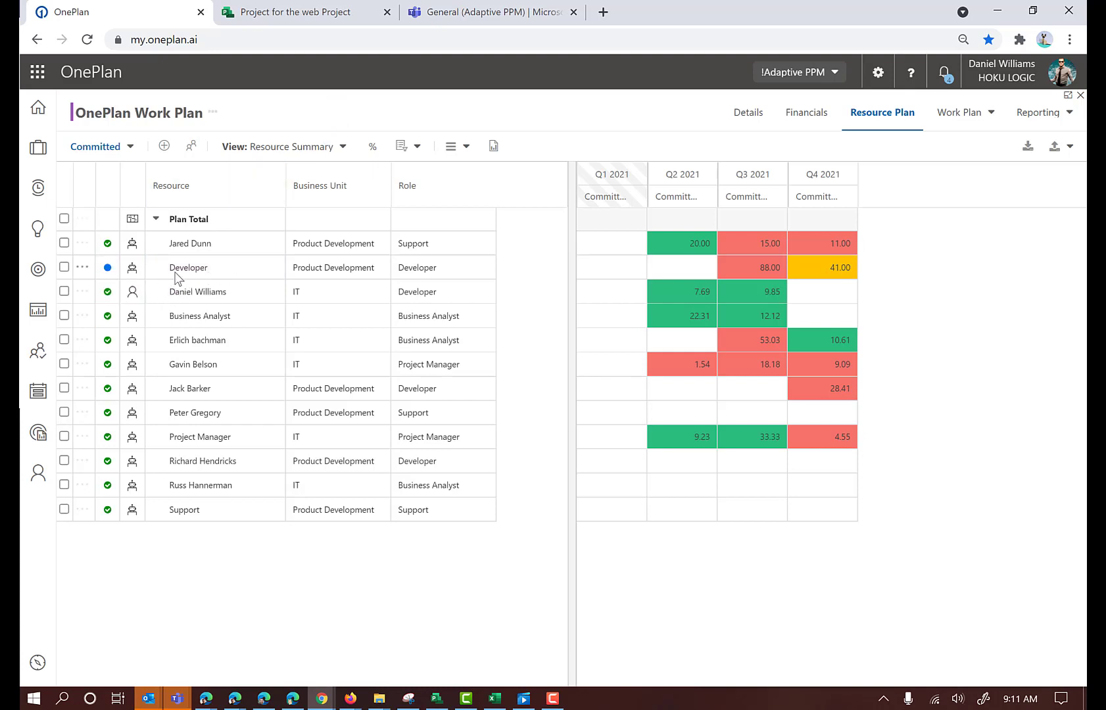
{"action": "left_click", "coordinate": [108, 436]}
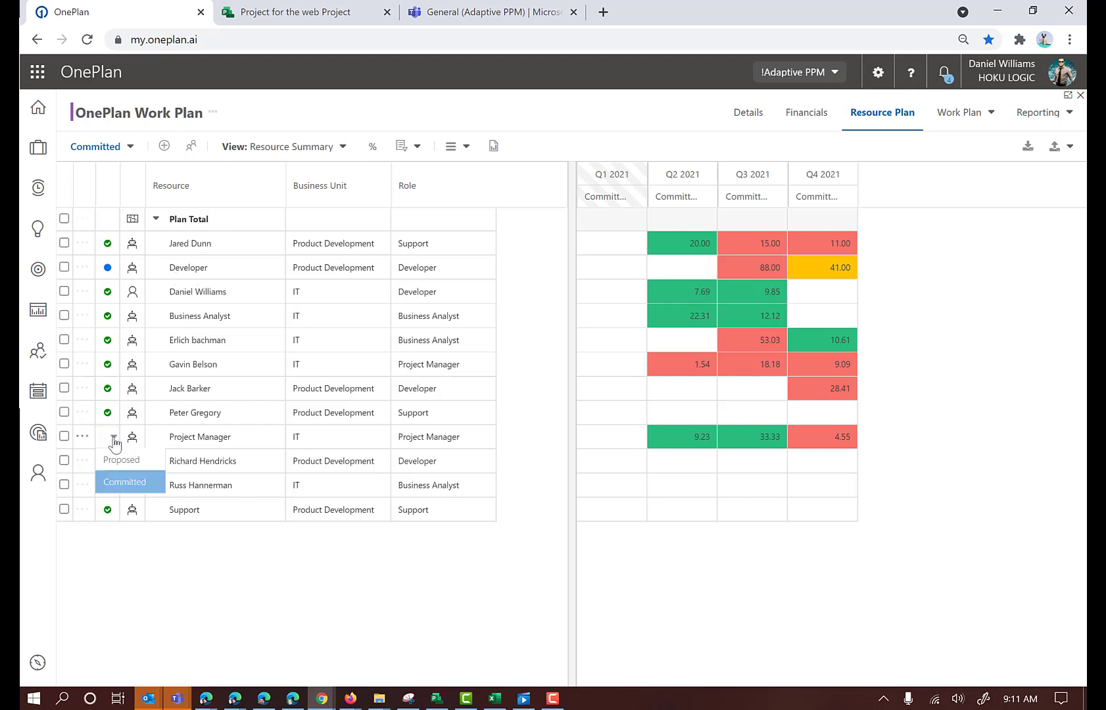
{"action": "left_click", "coordinate": [119, 464]}
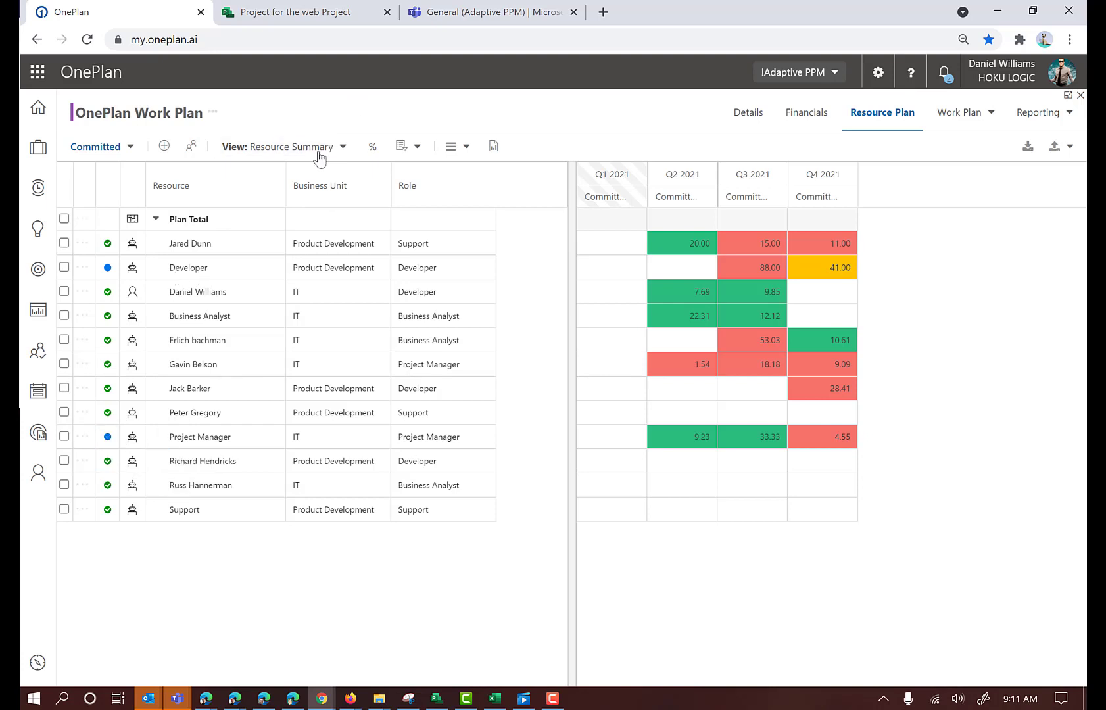
{"action": "left_click", "coordinate": [108, 510]}
{"action": "left_click", "coordinate": [119, 535]}
Open the resource plan covering all projects and examine the project breakdown behind several individual resources' allocations
{"action": "left_click", "coordinate": [38, 359]}
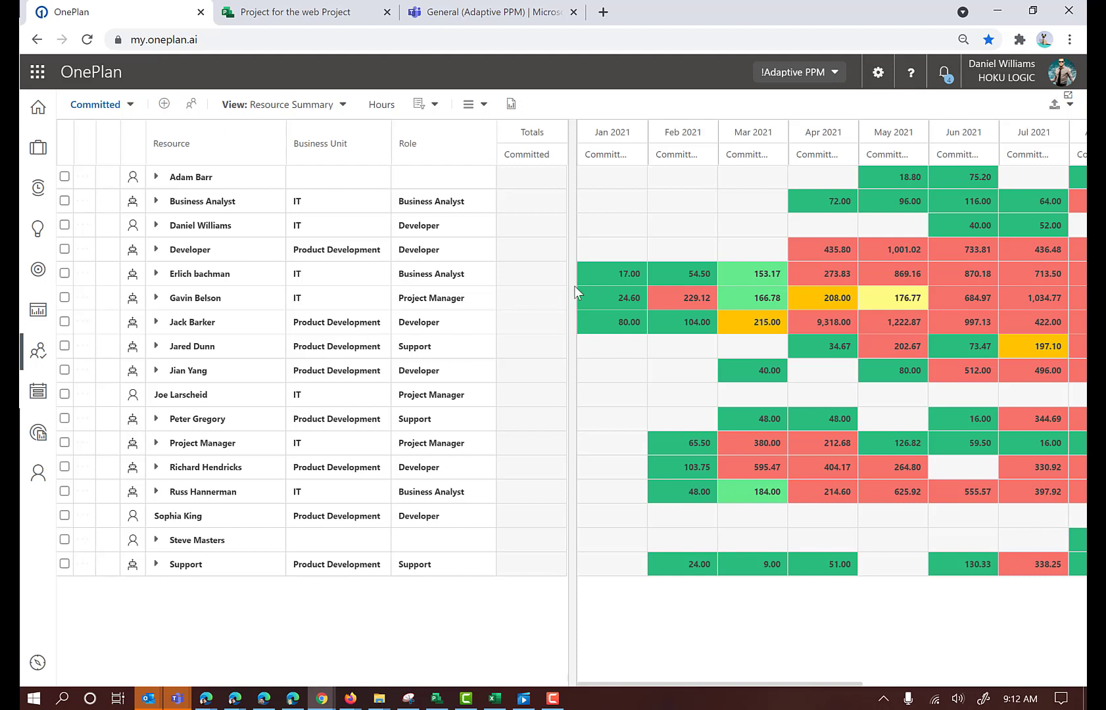
{"action": "left_click_drag", "start_coordinate": [570, 286], "coordinate": [508, 288]}
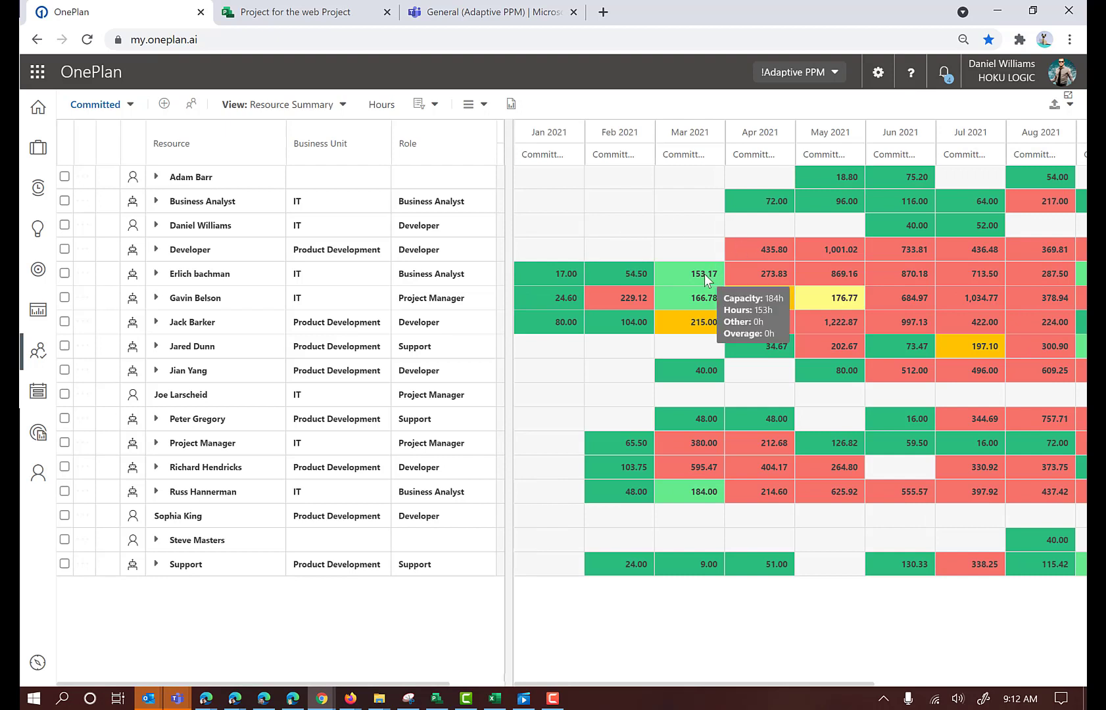
{"action": "left_click", "coordinate": [157, 178]}
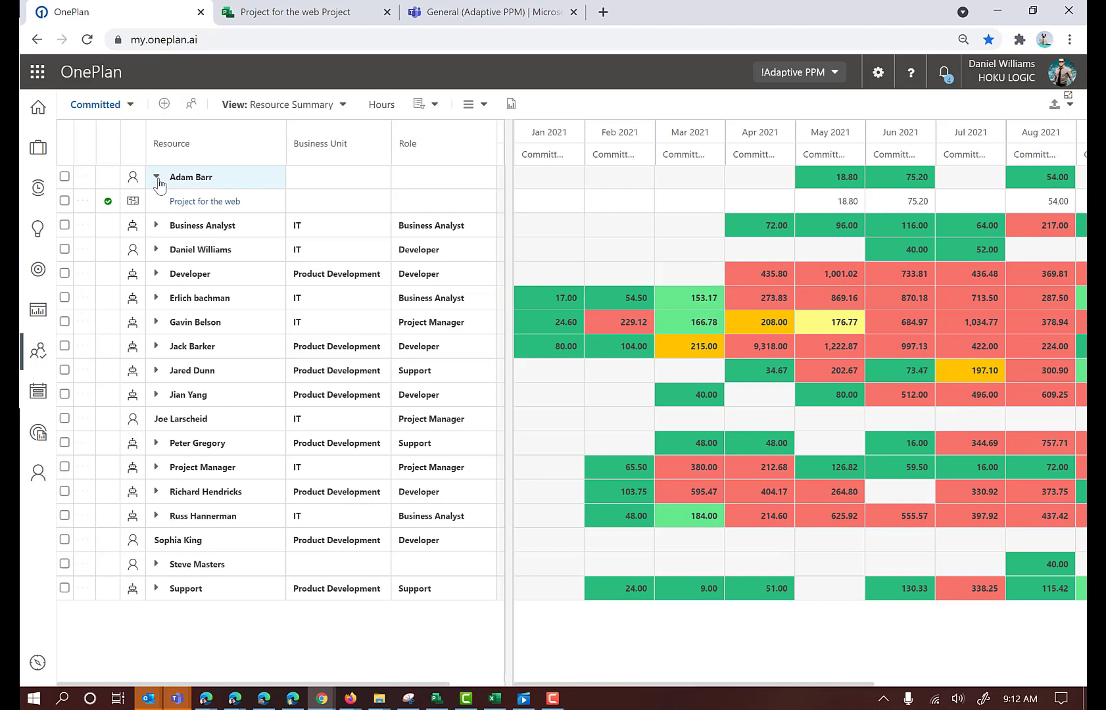
{"action": "left_click", "coordinate": [156, 178]}
{"action": "left_click", "coordinate": [156, 226]}
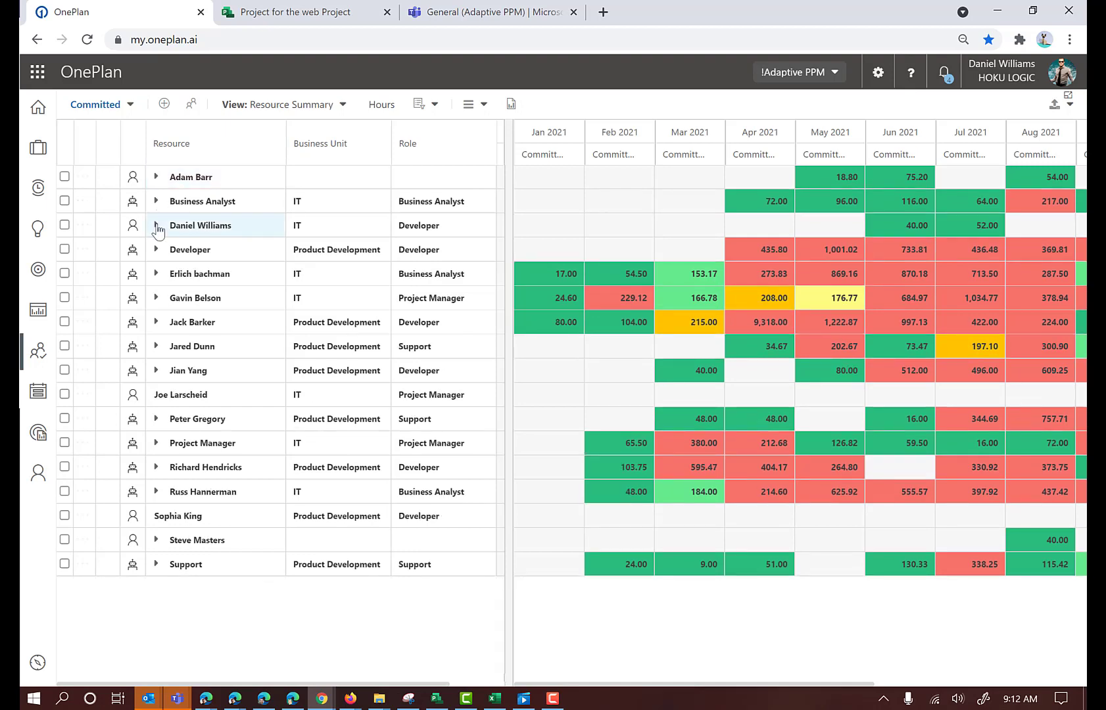
{"action": "left_click", "coordinate": [156, 225]}
{"action": "left_click", "coordinate": [156, 274]}
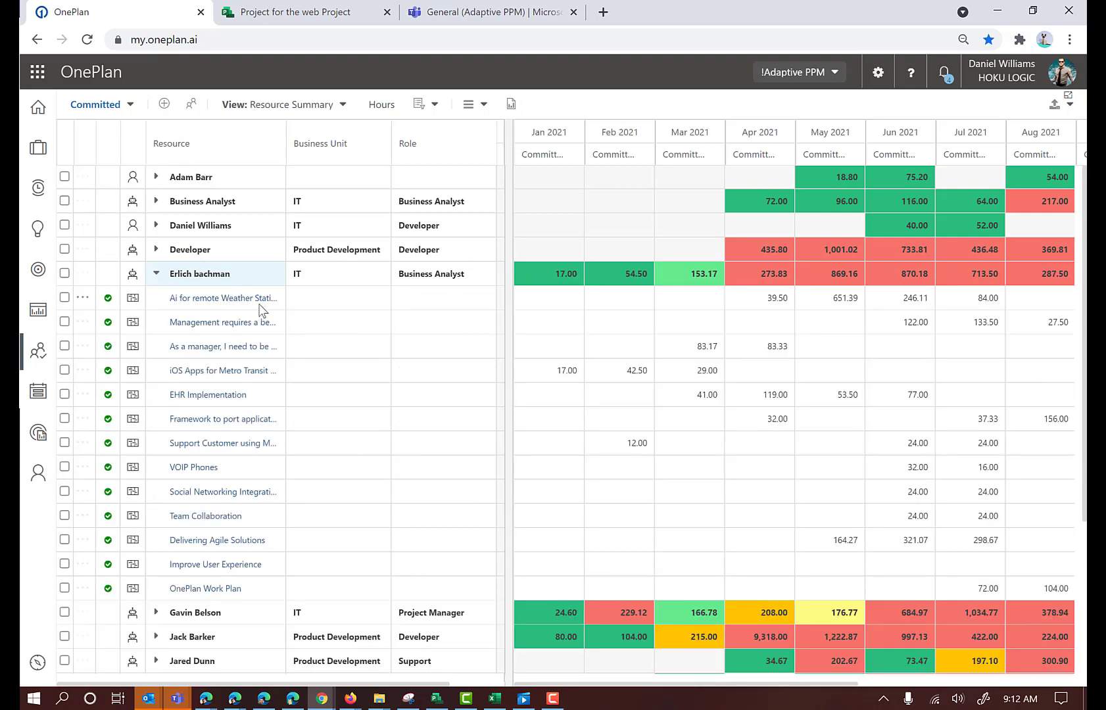
{"action": "left_click", "coordinate": [157, 275]}
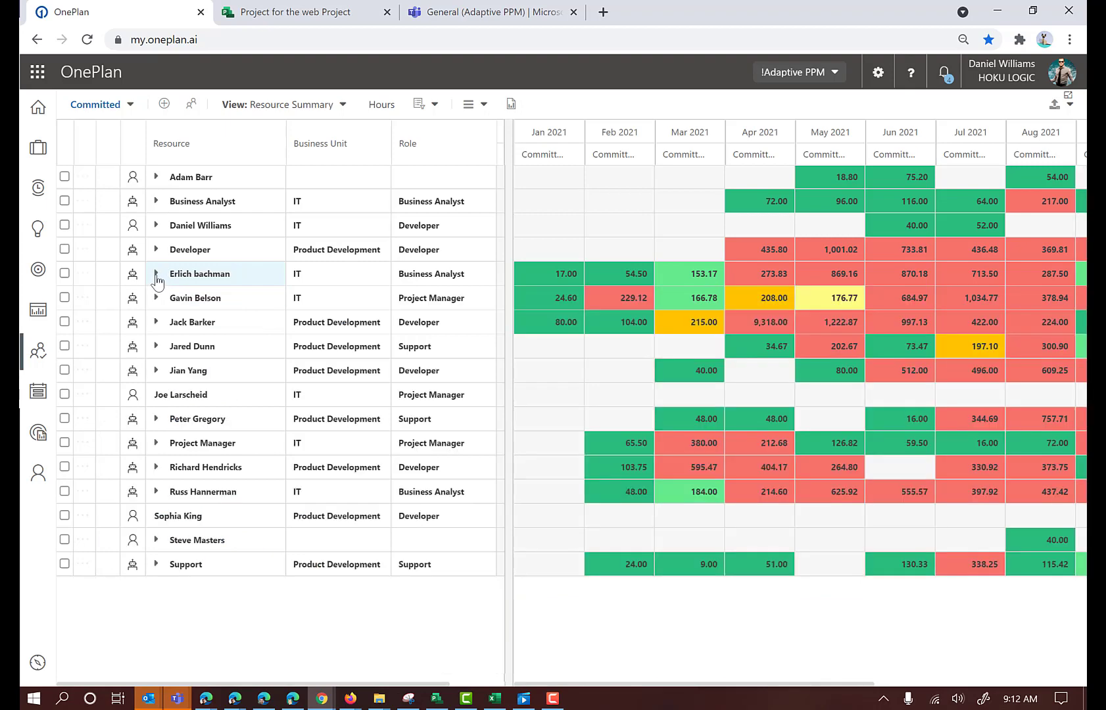
Check the actions available for a project allocation under the IT business analyst listed just below Developer, and collapse the breakdown again
{"action": "left_click", "coordinate": [157, 275]}
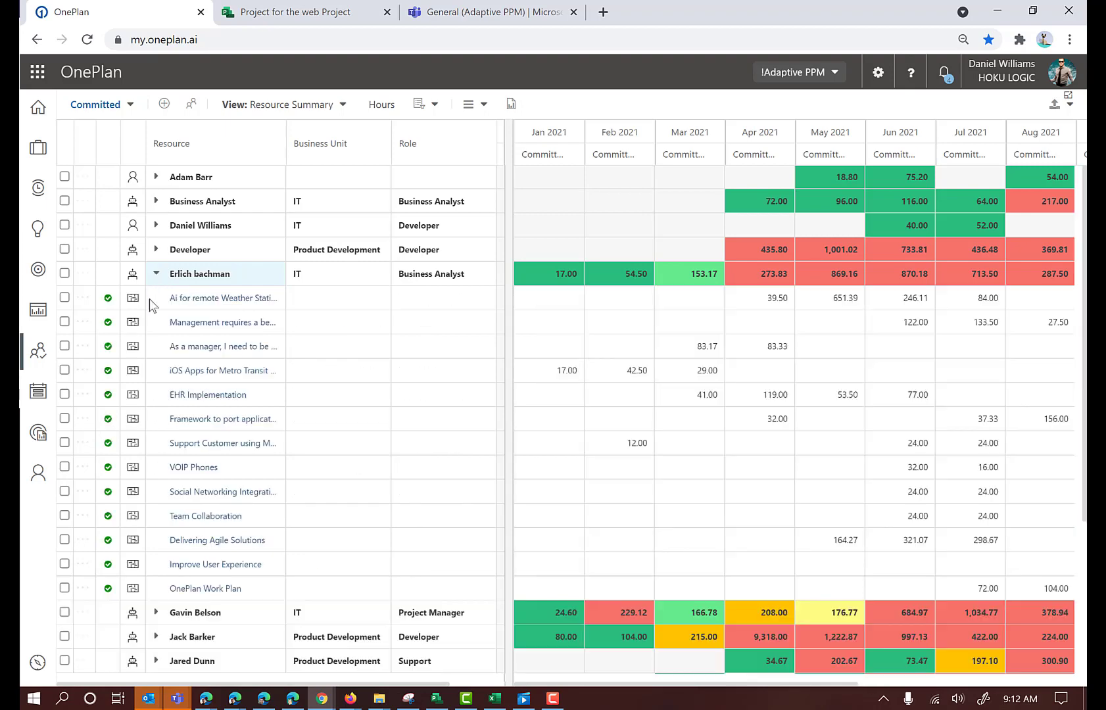
{"action": "left_click", "coordinate": [83, 322]}
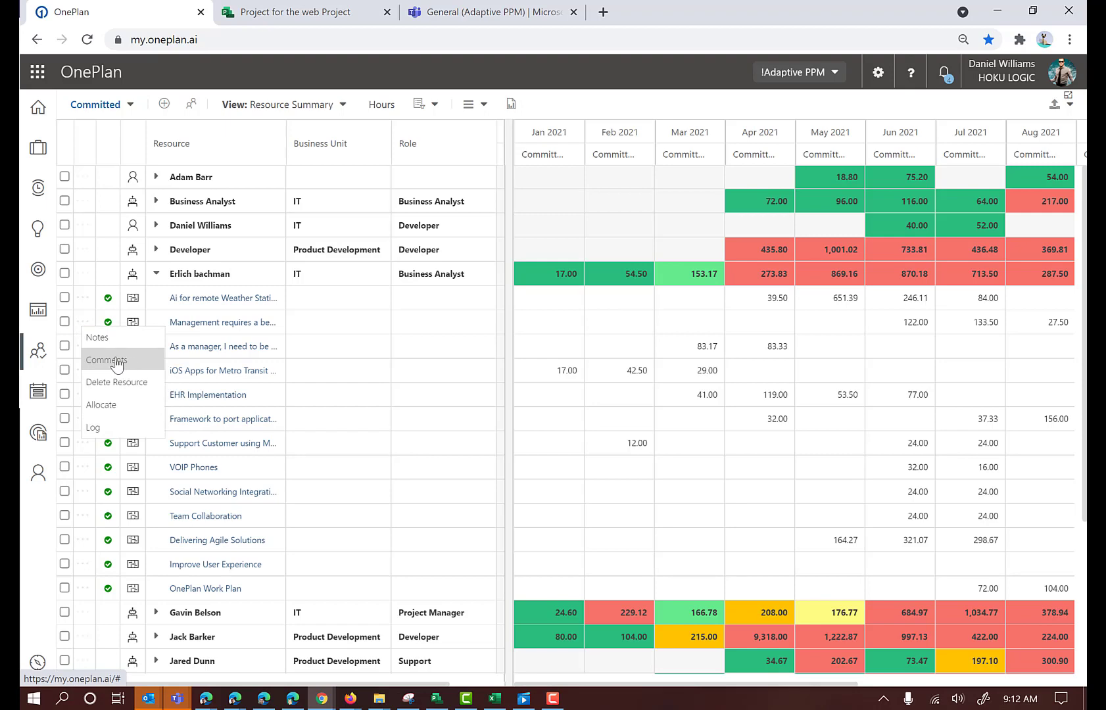
{"action": "left_click", "coordinate": [156, 275]}
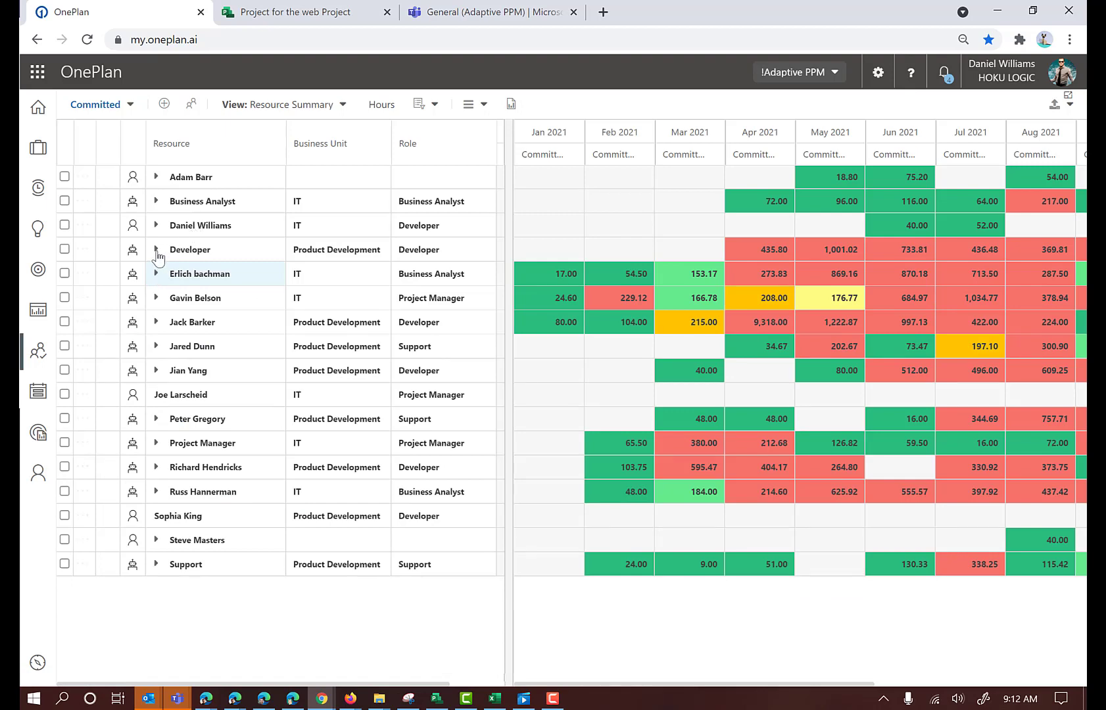
Select the OnePlan Work Plan allocation under the generic Developer resource and open the resource finder for it
{"action": "left_click", "coordinate": [157, 250]}
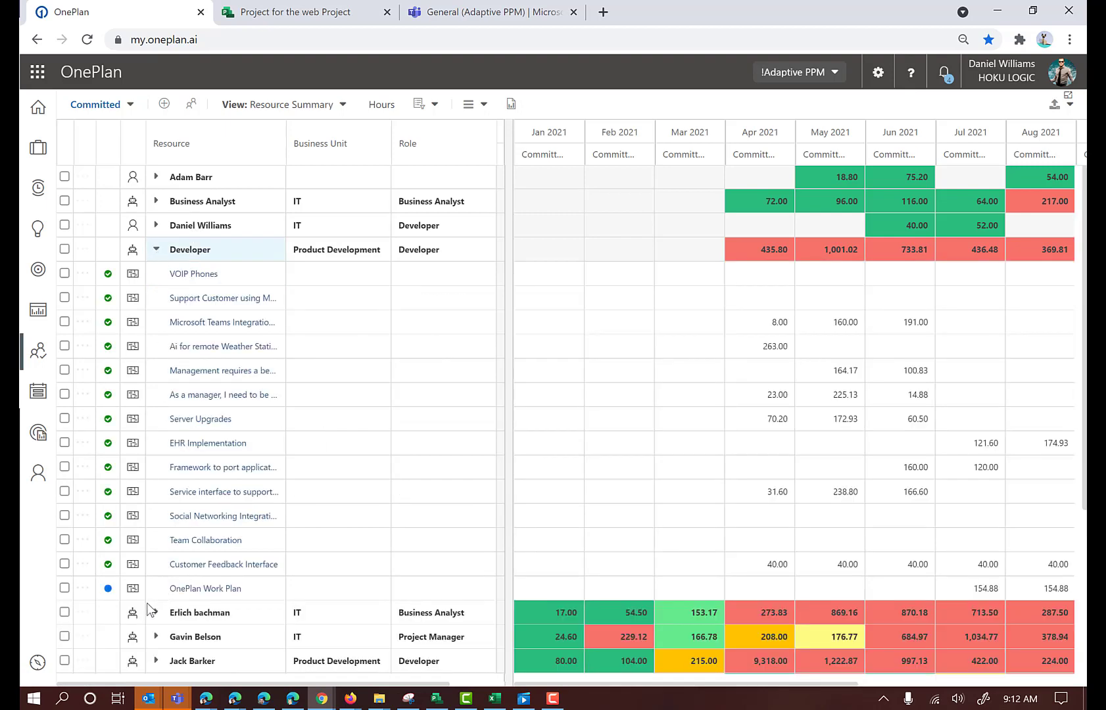
{"action": "scroll", "coordinate": [232, 543], "scroll_direction": "down", "scroll_amount": 1}
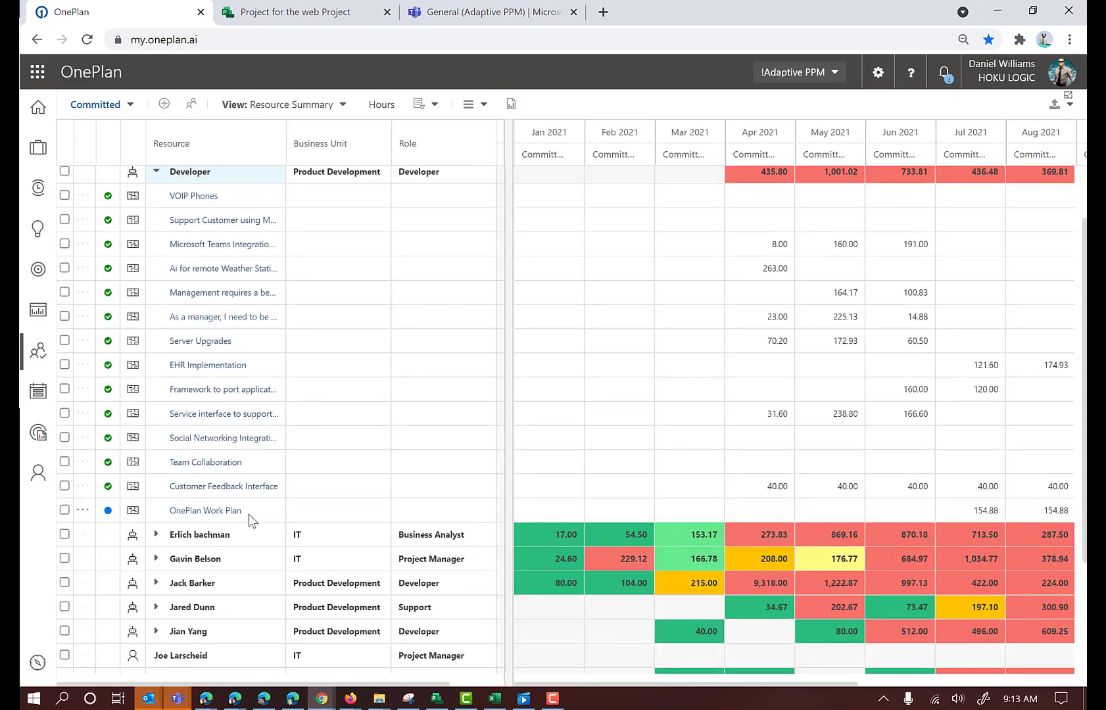
{"action": "mouse_move", "coordinate": [991, 523]}
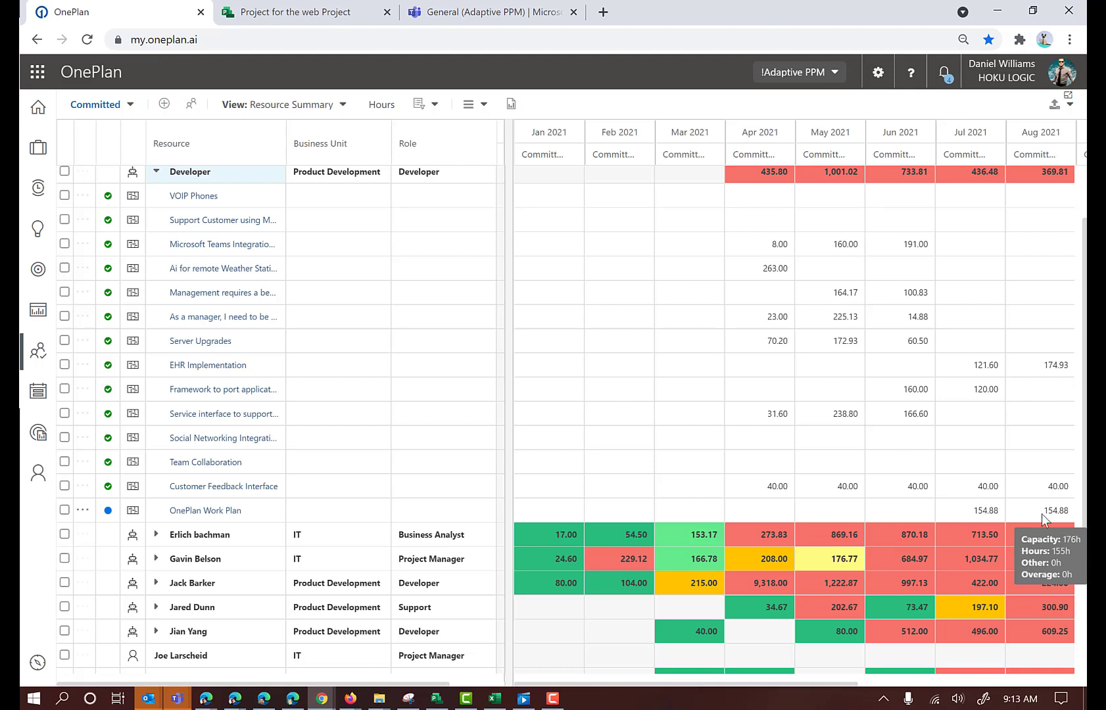
{"action": "left_click", "coordinate": [277, 518]}
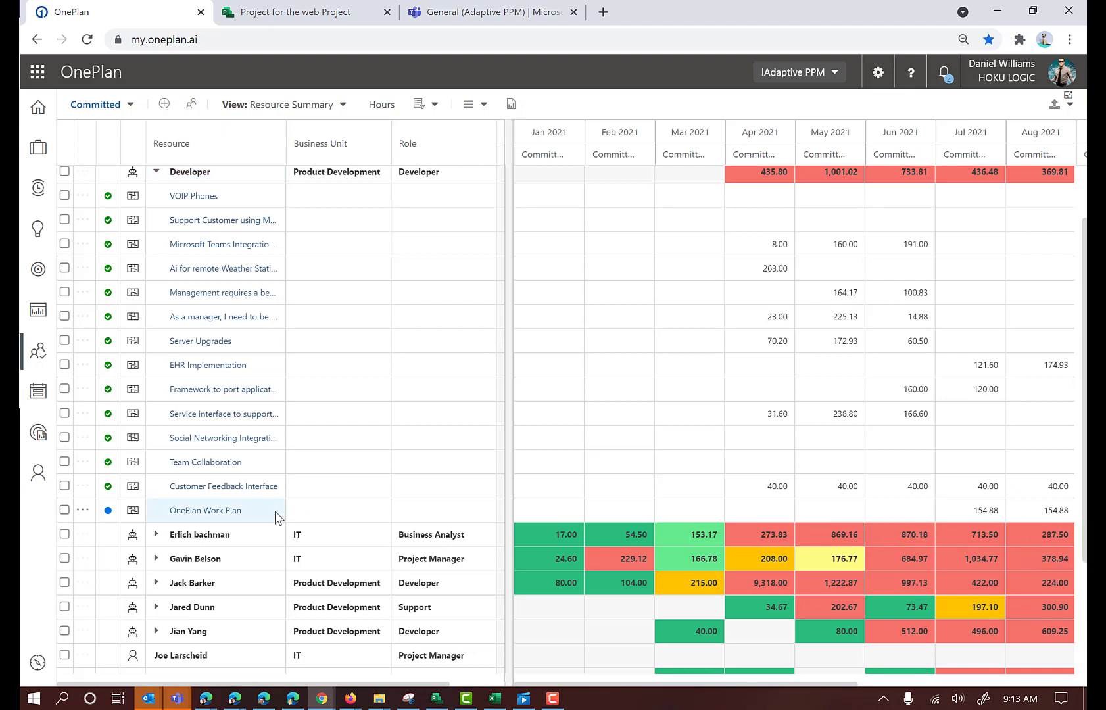
{"action": "left_click", "coordinate": [64, 511]}
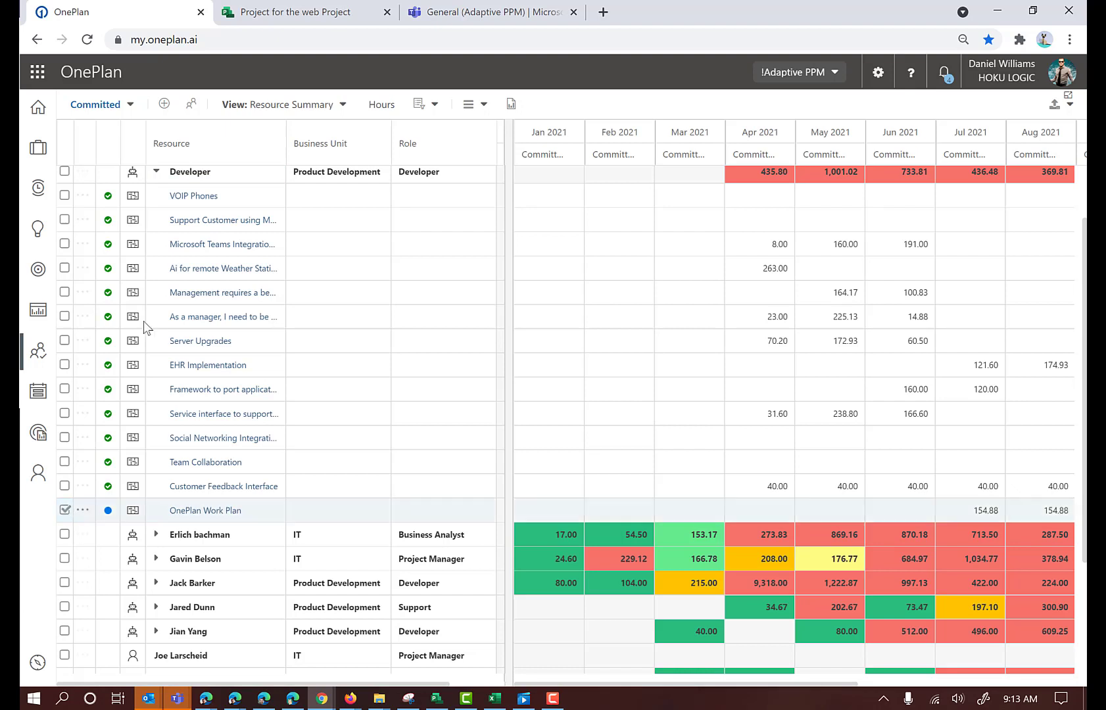
{"action": "left_click", "coordinate": [192, 106]}
{"action": "scroll", "coordinate": [460, 303], "scroll_direction": "down", "scroll_amount": 3}
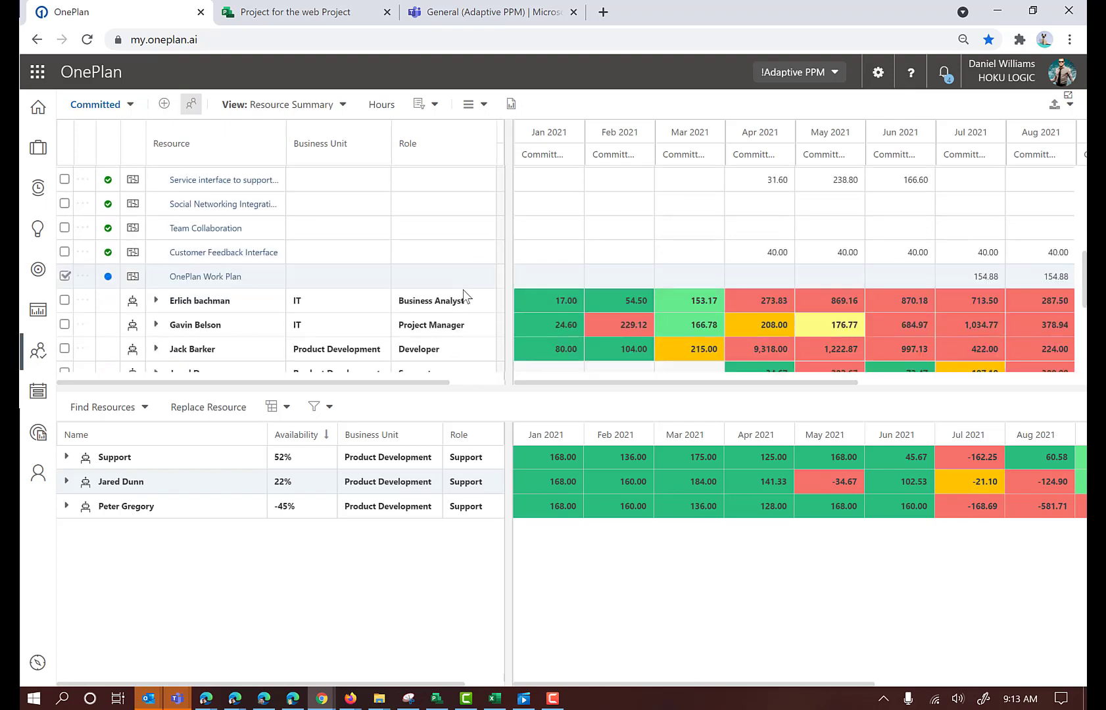
{"action": "scroll", "coordinate": [455, 295], "scroll_direction": "down", "scroll_amount": 1}
{"action": "scroll", "coordinate": [298, 281], "scroll_direction": "up", "scroll_amount": 1}
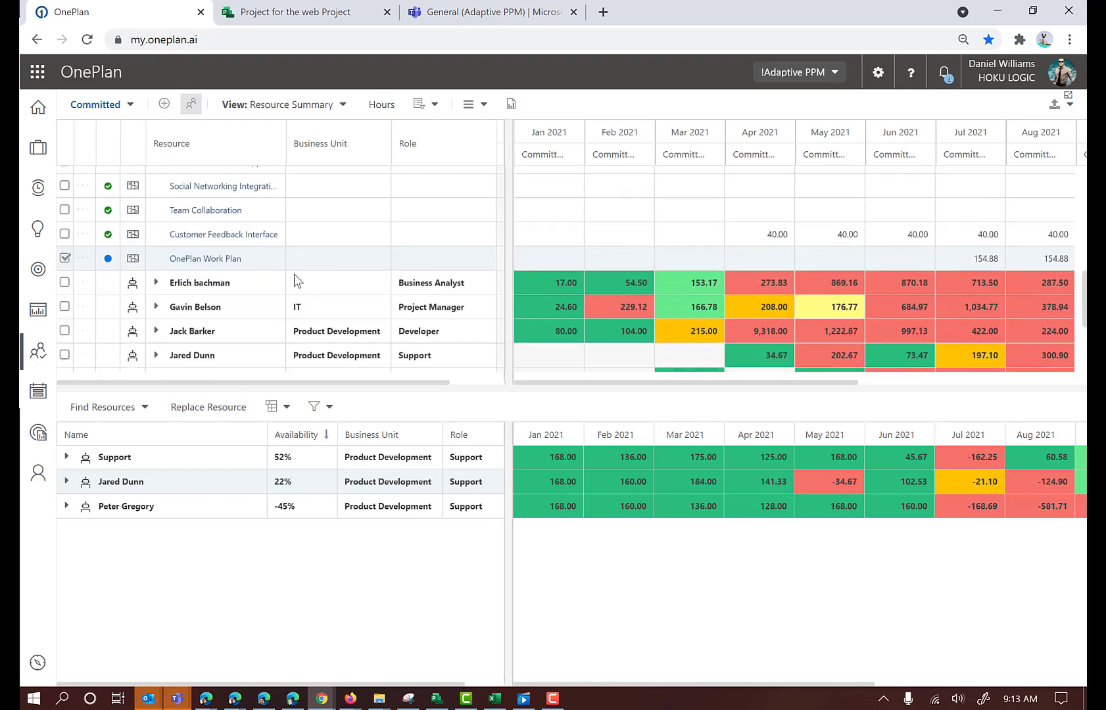
{"action": "scroll", "coordinate": [294, 281], "scroll_direction": "up", "scroll_amount": 1}
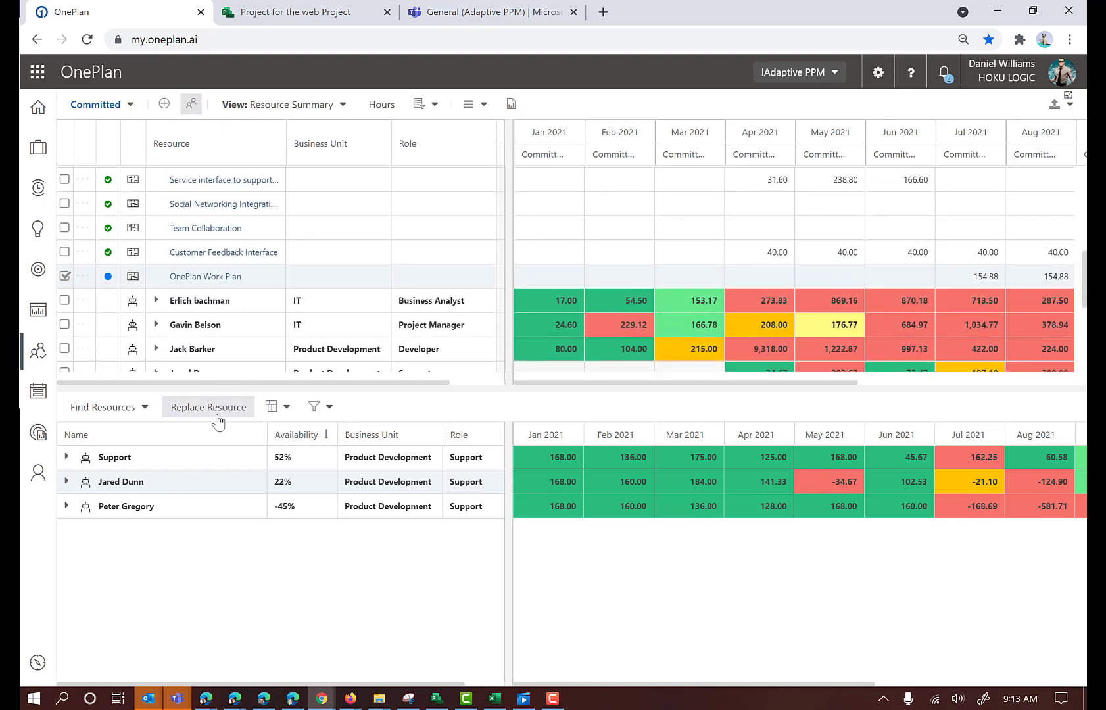
Find the best matches for the Developer allocation and replace the generic resource with the 100% available Product Development developer
{"action": "left_click", "coordinate": [144, 409]}
{"action": "left_click", "coordinate": [131, 431]}
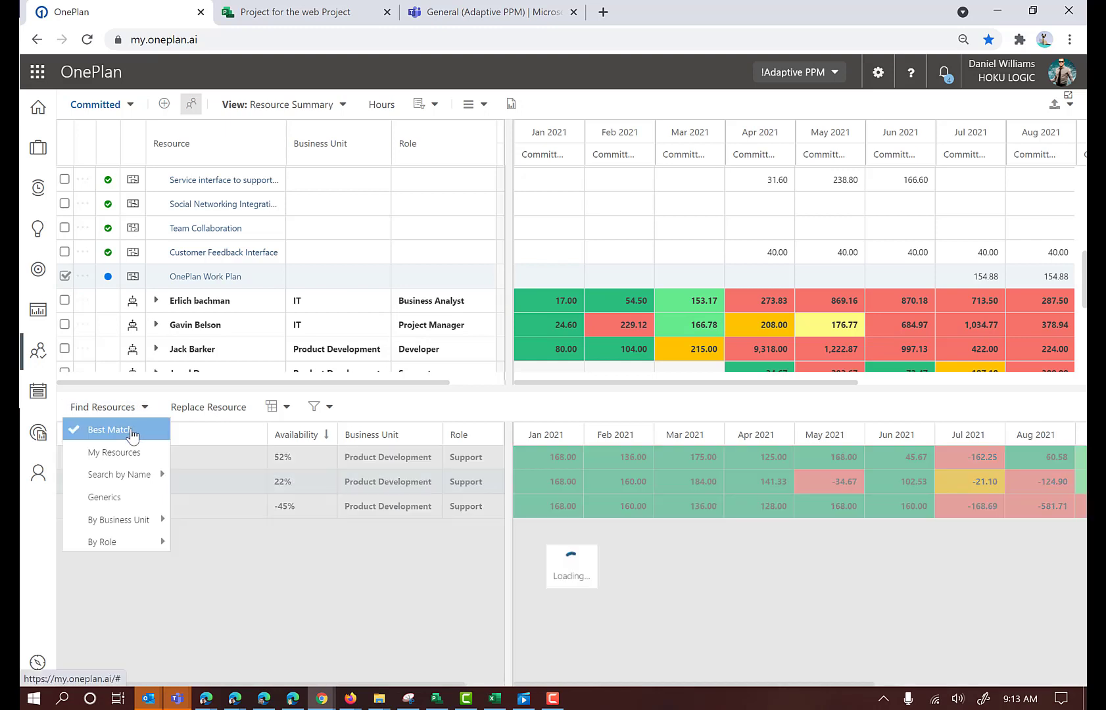
{"action": "left_click", "coordinate": [273, 616]}
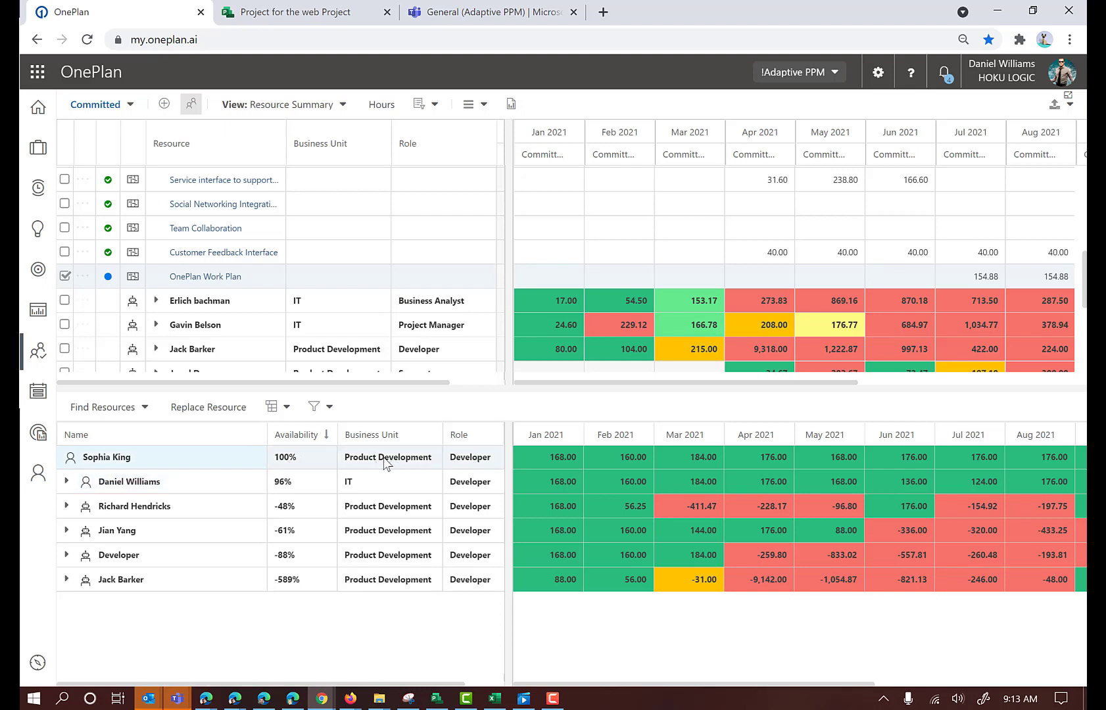
{"action": "left_click", "coordinate": [224, 412]}
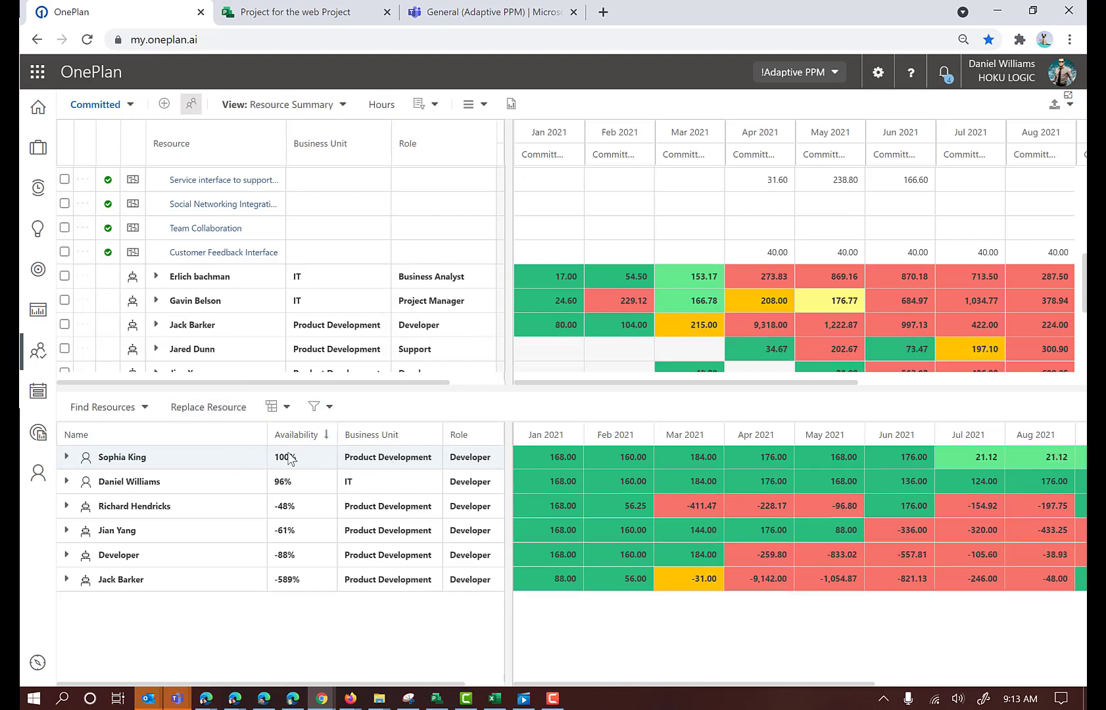
Collapse the Developer breakdown and select the OnePlan Work Plan allocation under the generic Project Manager resource
{"action": "scroll", "coordinate": [296, 329], "scroll_direction": "up", "scroll_amount": 5}
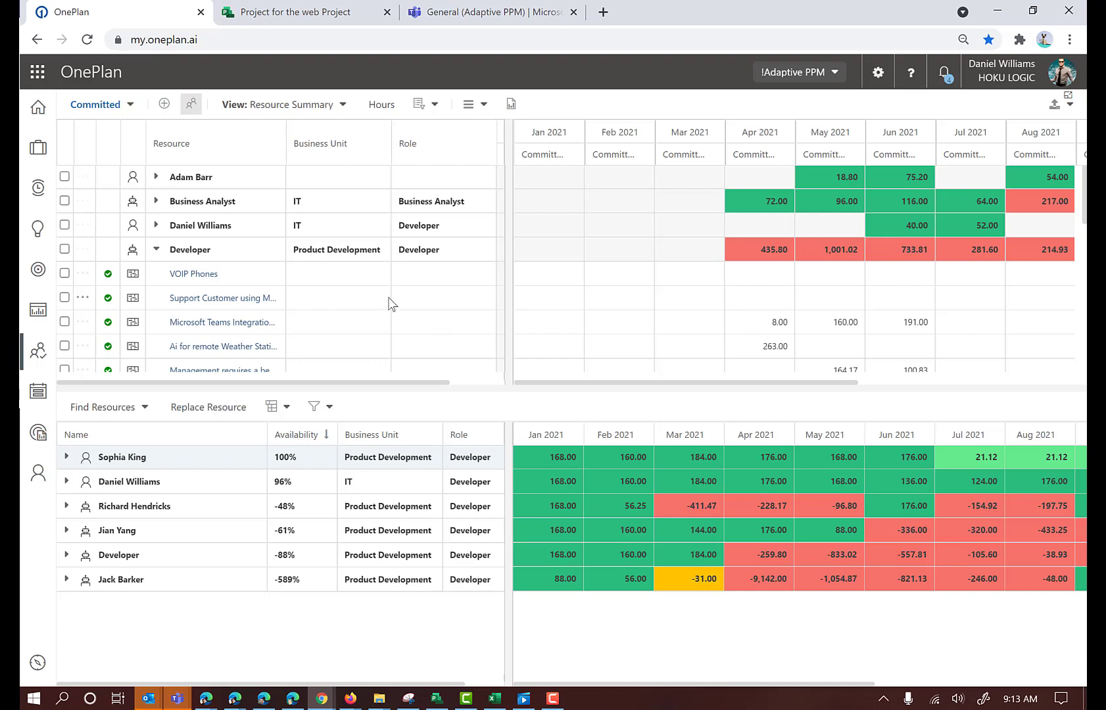
{"action": "left_click", "coordinate": [157, 249]}
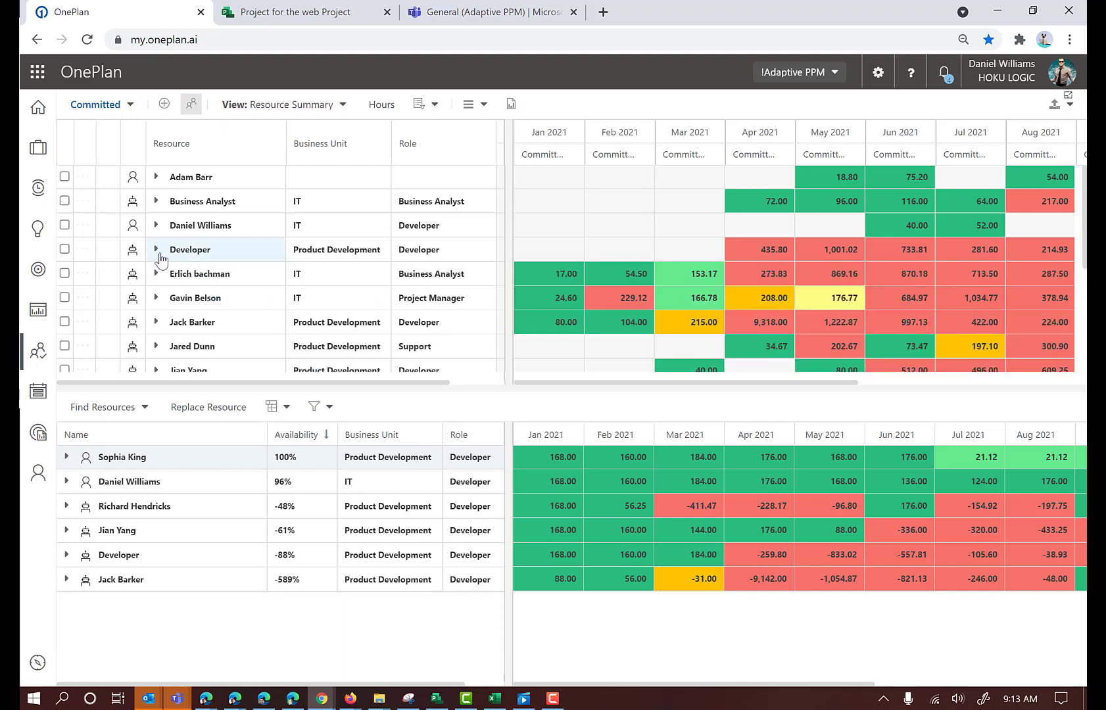
{"action": "scroll", "coordinate": [159, 260], "scroll_direction": "down", "scroll_amount": 3}
{"action": "scroll", "coordinate": [160, 264], "scroll_direction": "down", "scroll_amount": 1}
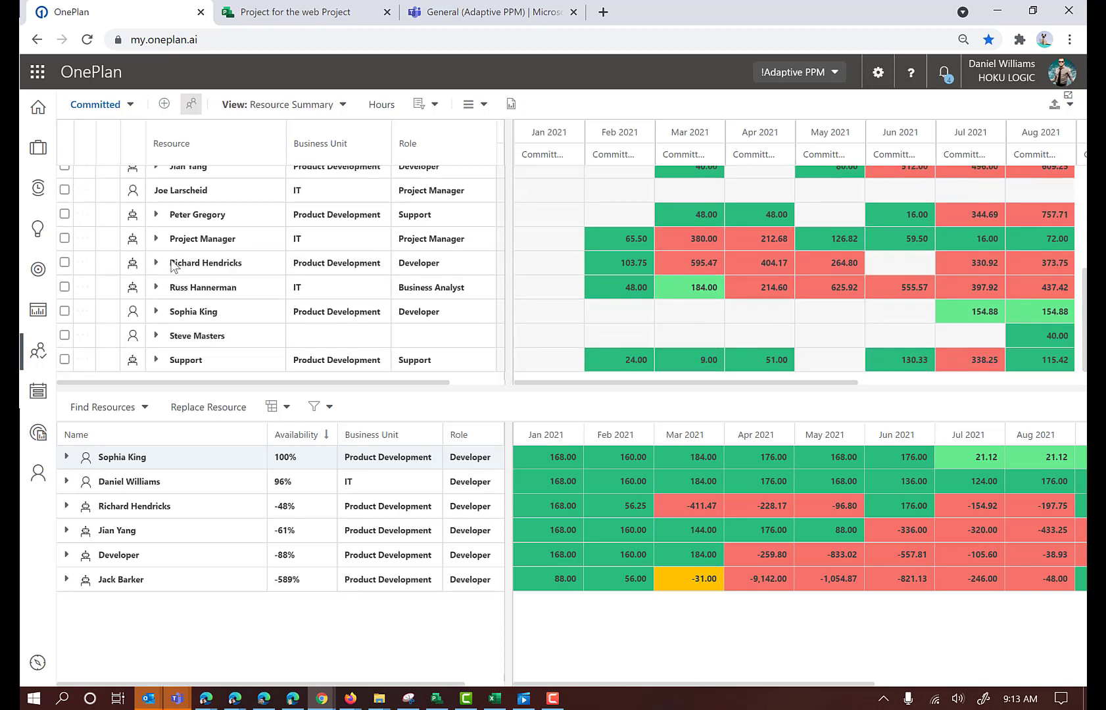
{"action": "scroll", "coordinate": [181, 266], "scroll_direction": "up", "scroll_amount": 5}
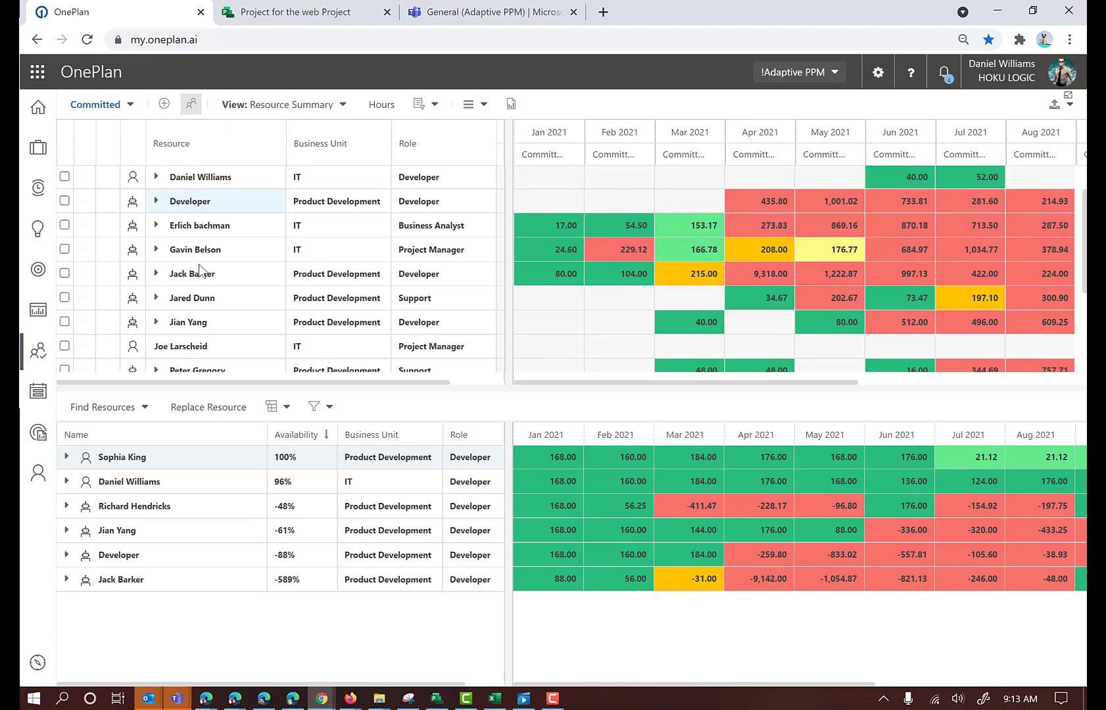
{"action": "scroll", "coordinate": [195, 269], "scroll_direction": "down", "scroll_amount": 5}
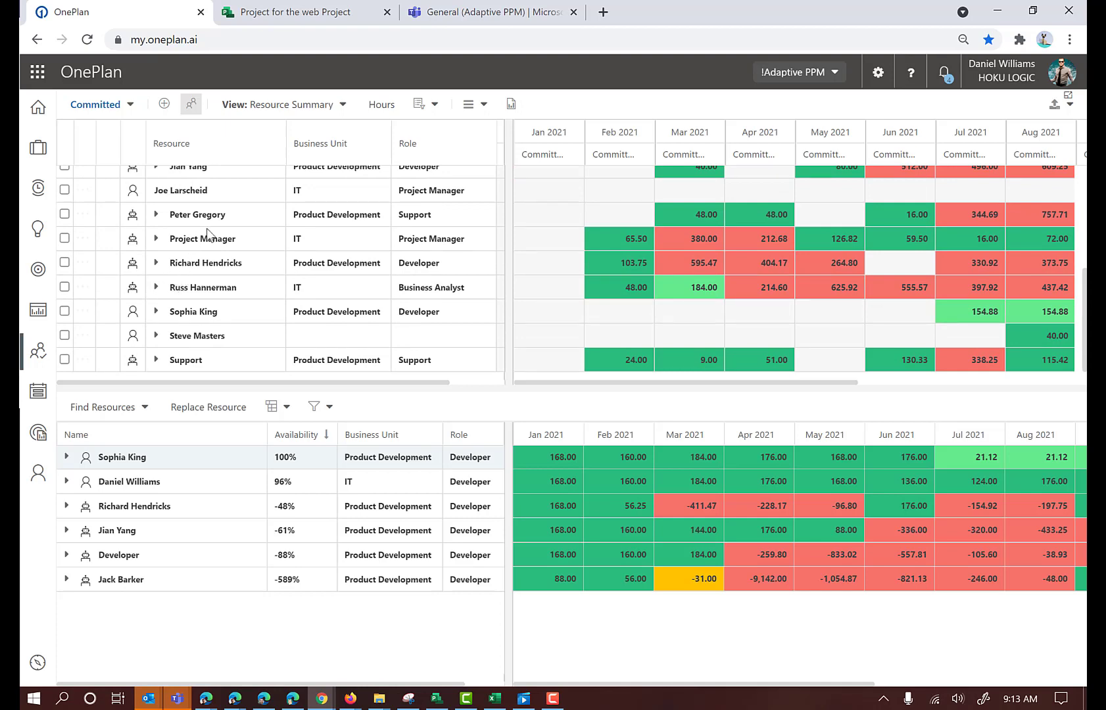
{"action": "left_click", "coordinate": [157, 239]}
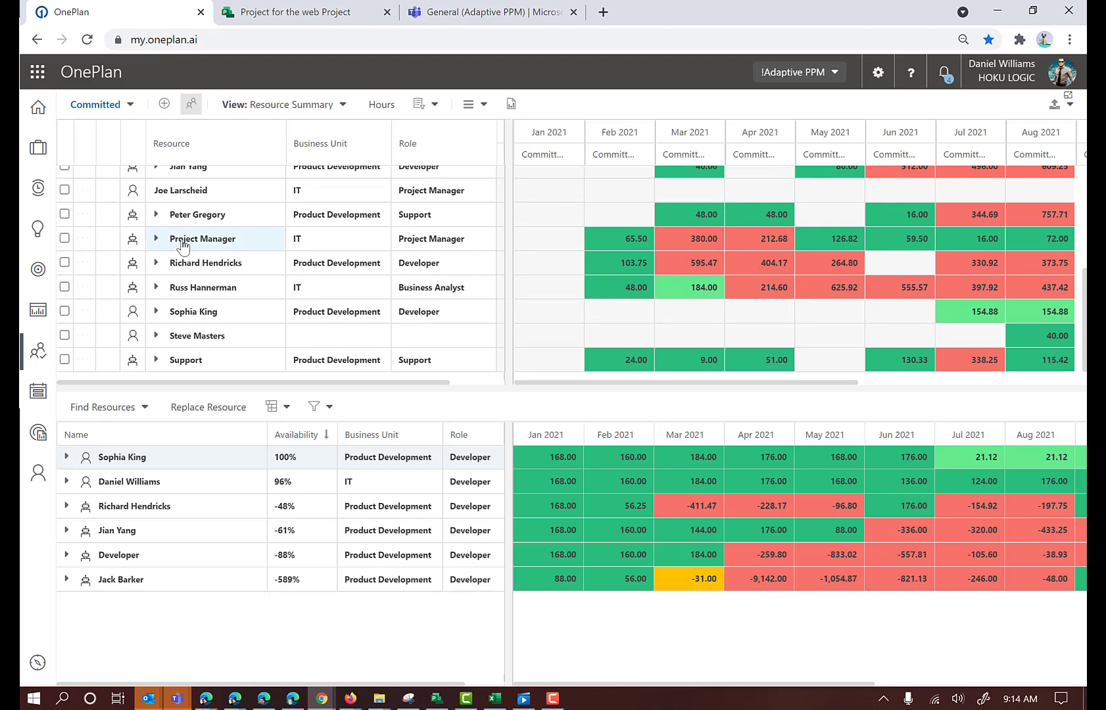
{"action": "scroll", "coordinate": [223, 240], "scroll_direction": "down", "scroll_amount": 10}
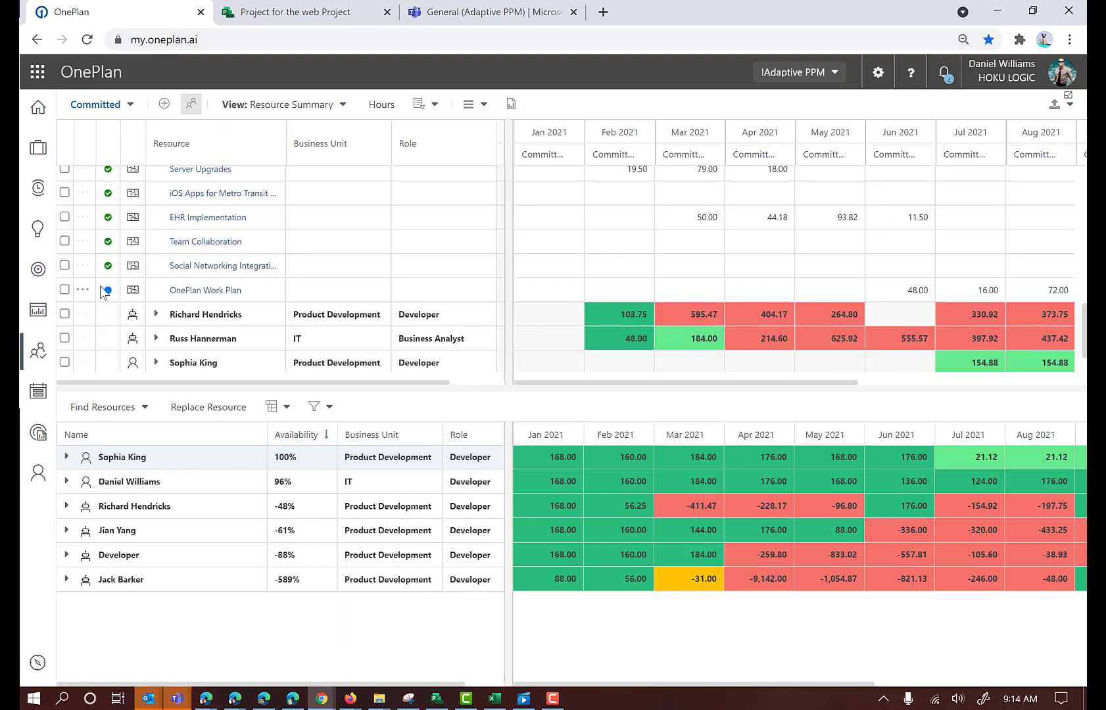
{"action": "left_click", "coordinate": [64, 289]}
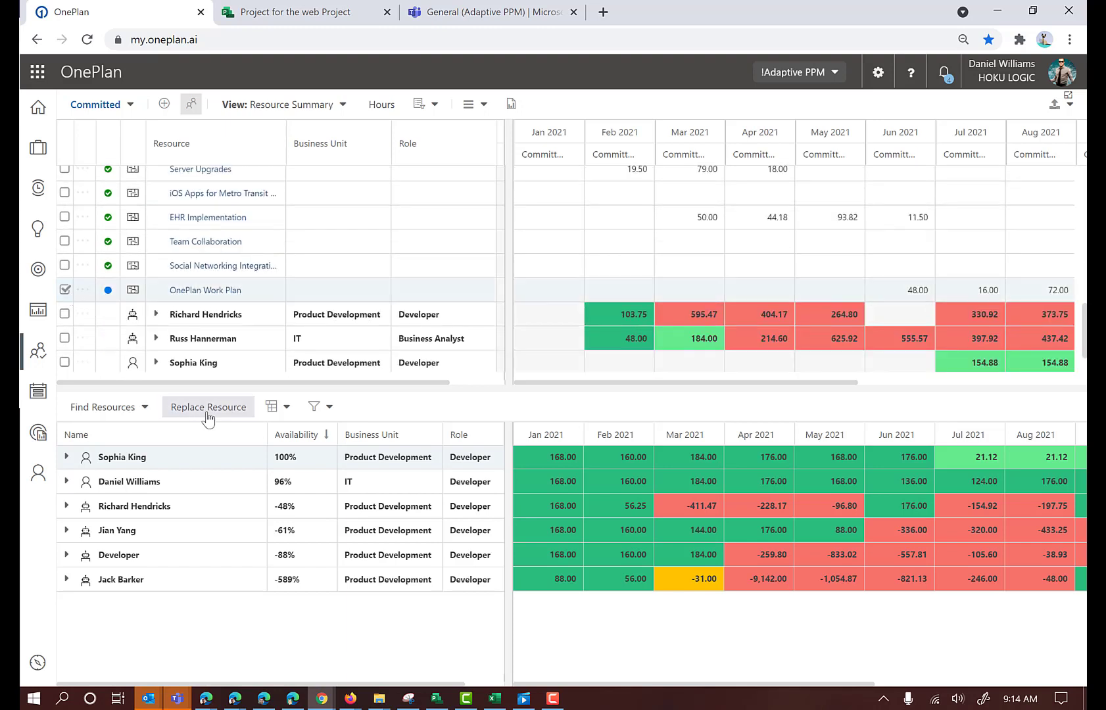
Check the role and business unit search options, and find the Best Match resources for the selected Project Manager allocation
{"action": "left_click", "coordinate": [144, 409]}
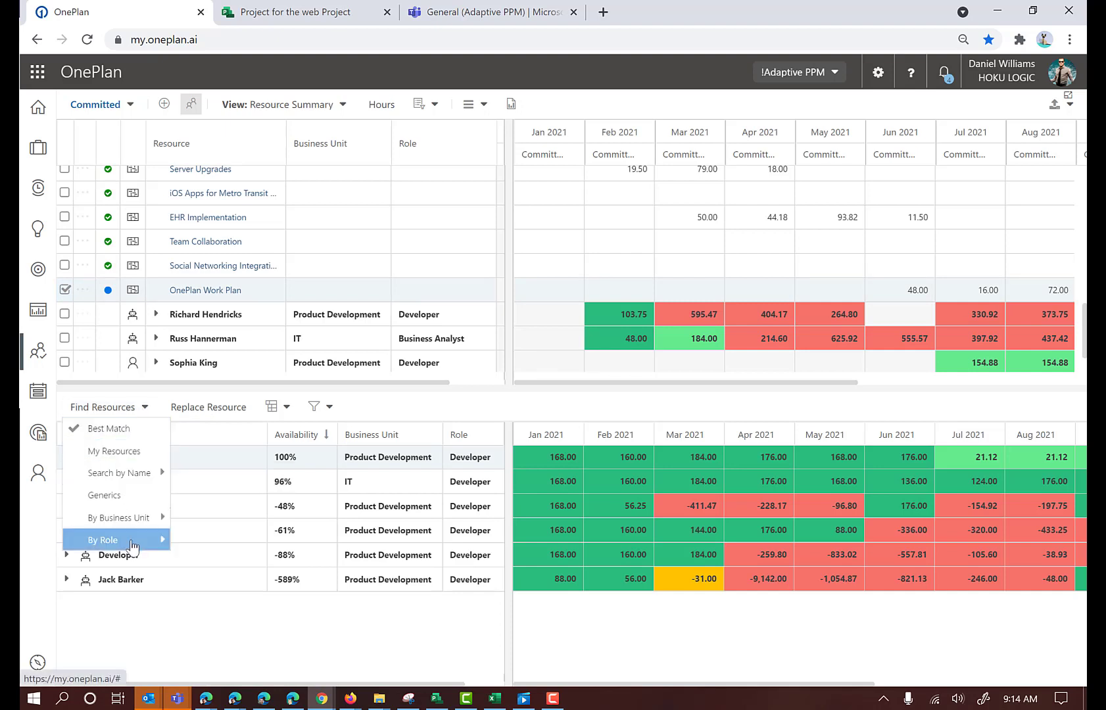
{"action": "mouse_move", "coordinate": [138, 543]}
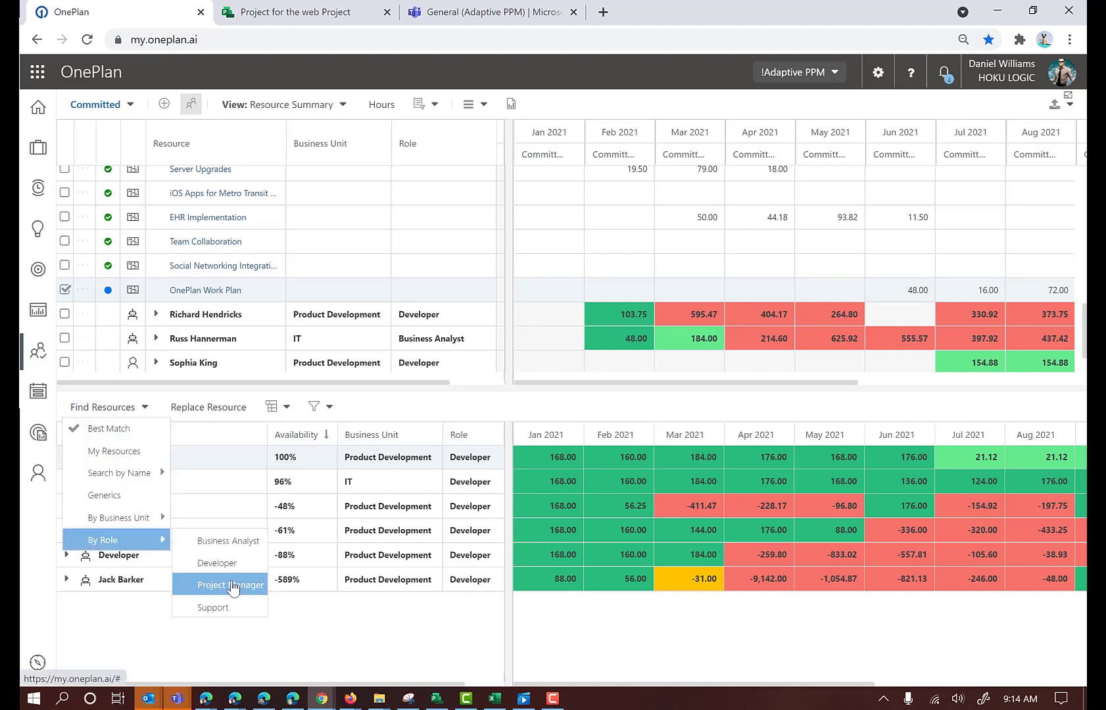
{"action": "mouse_move", "coordinate": [151, 520]}
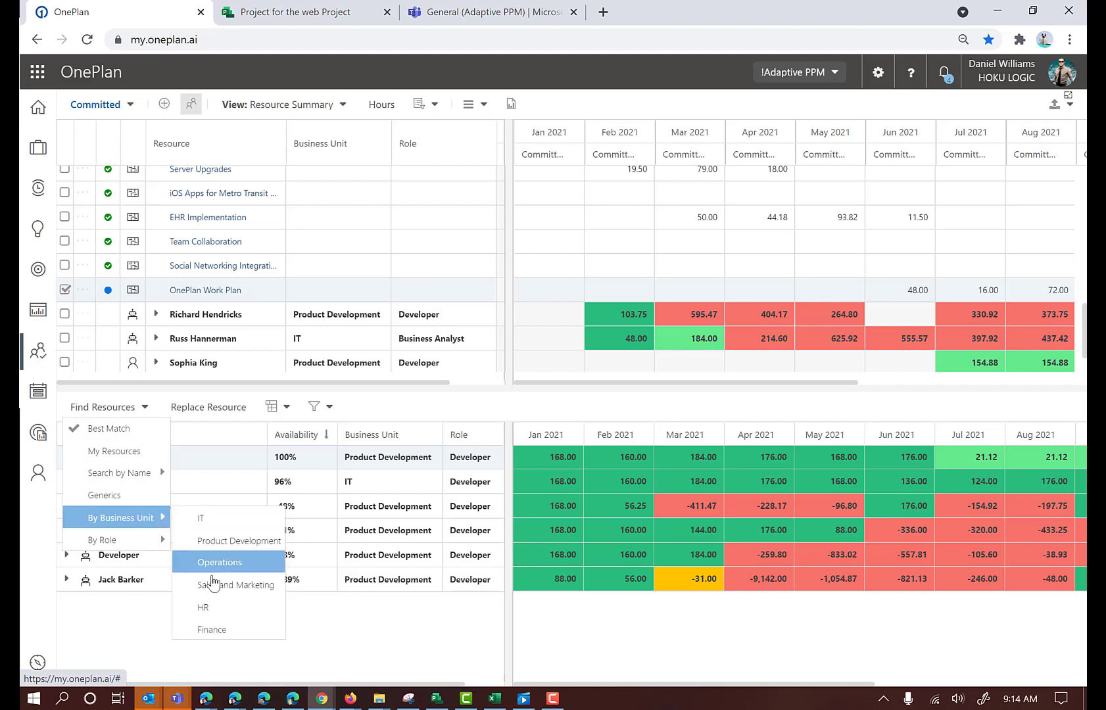
{"action": "left_click", "coordinate": [119, 434]}
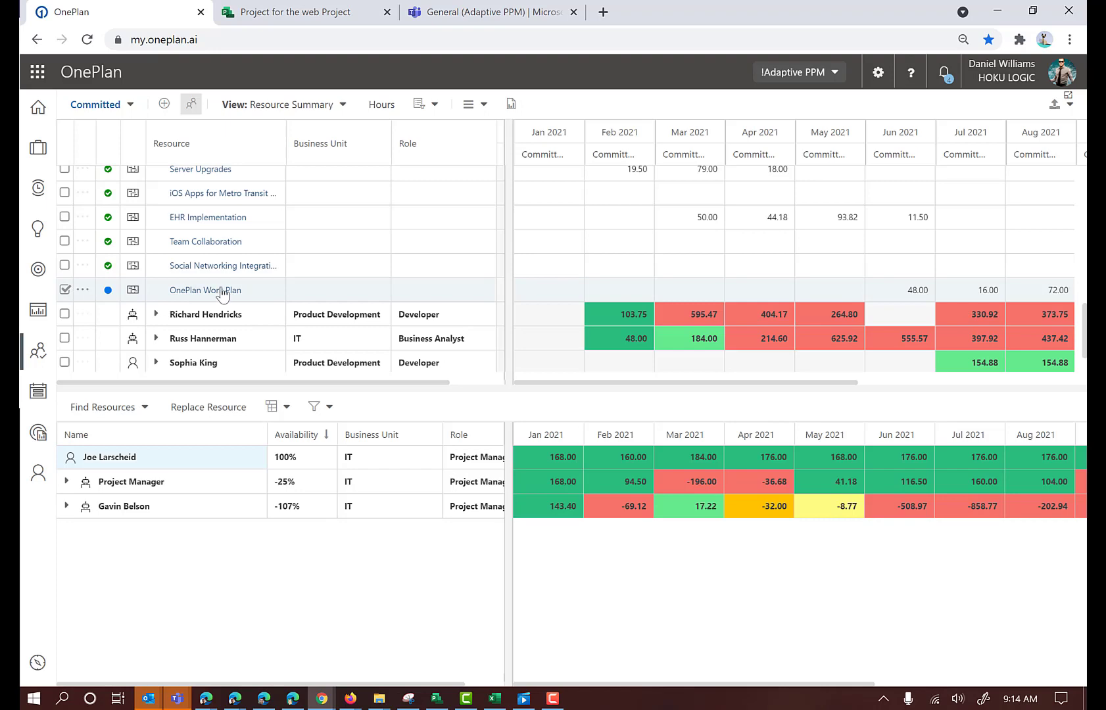
Replace the generic Project Manager on the OnePlan Work Plan with the 100% available IT project manager
{"action": "left_click", "coordinate": [218, 408]}
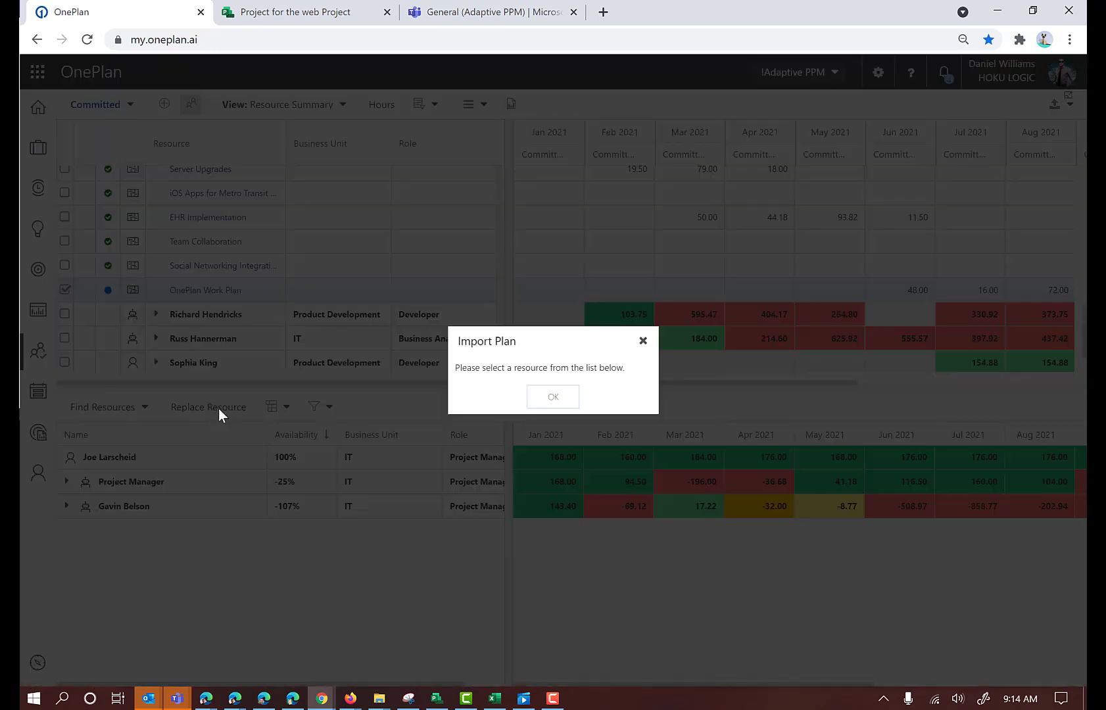
{"action": "left_click", "coordinate": [555, 399]}
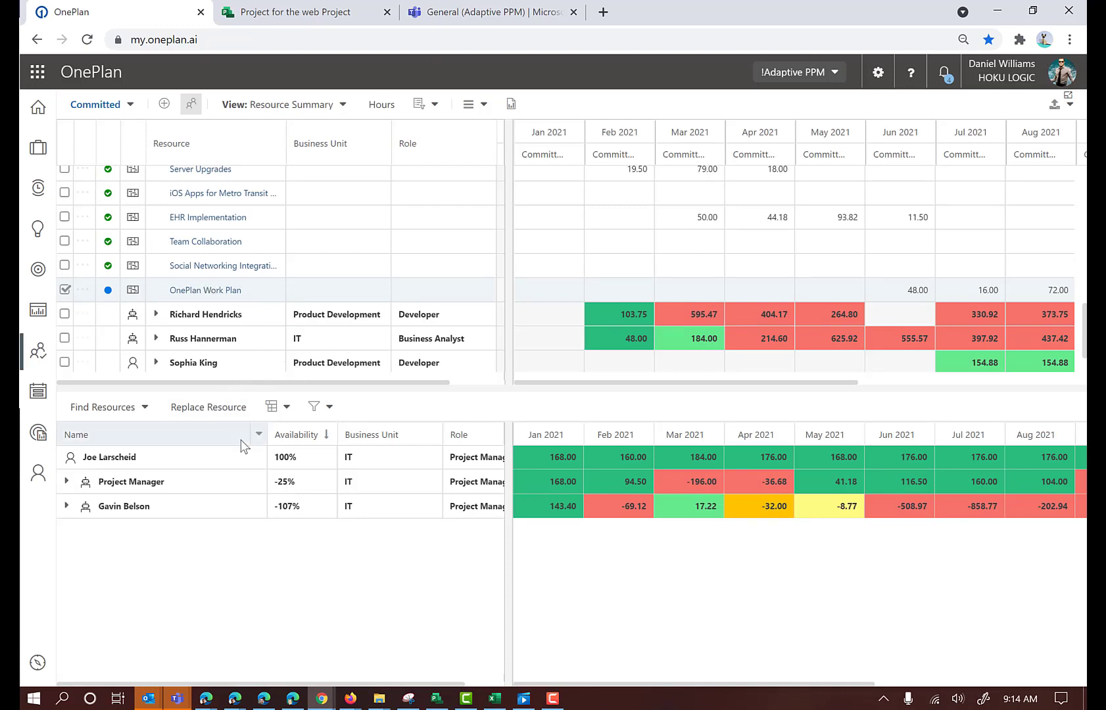
{"action": "left_click", "coordinate": [230, 406]}
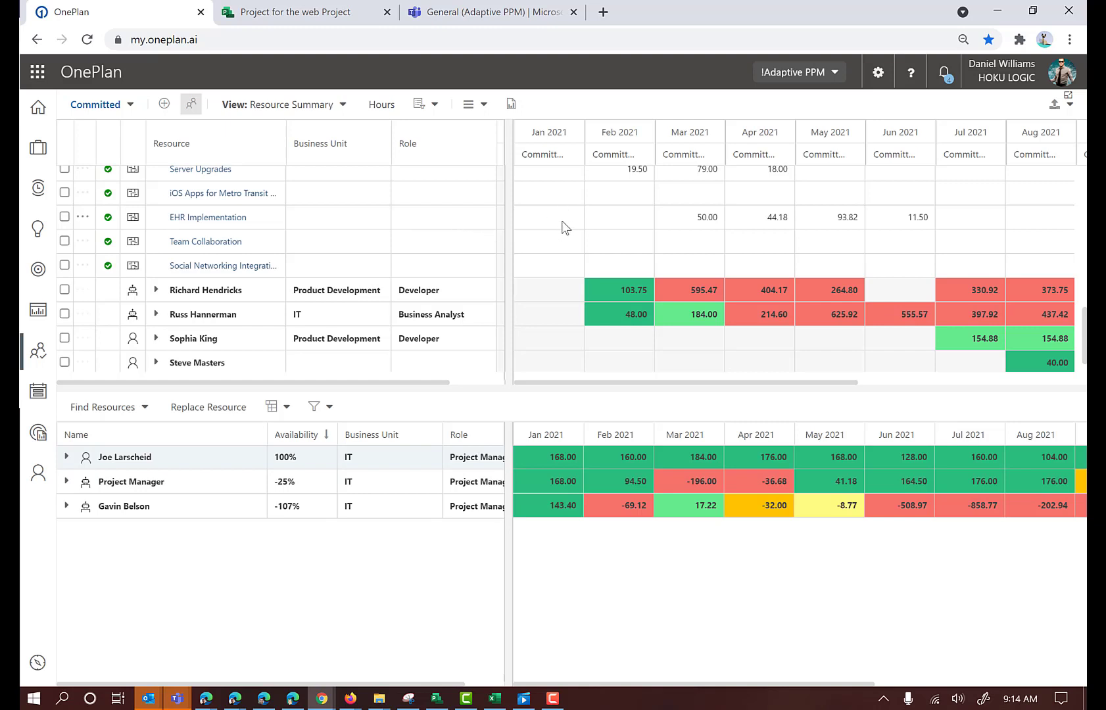
{"action": "mouse_move", "coordinate": [562, 227]}
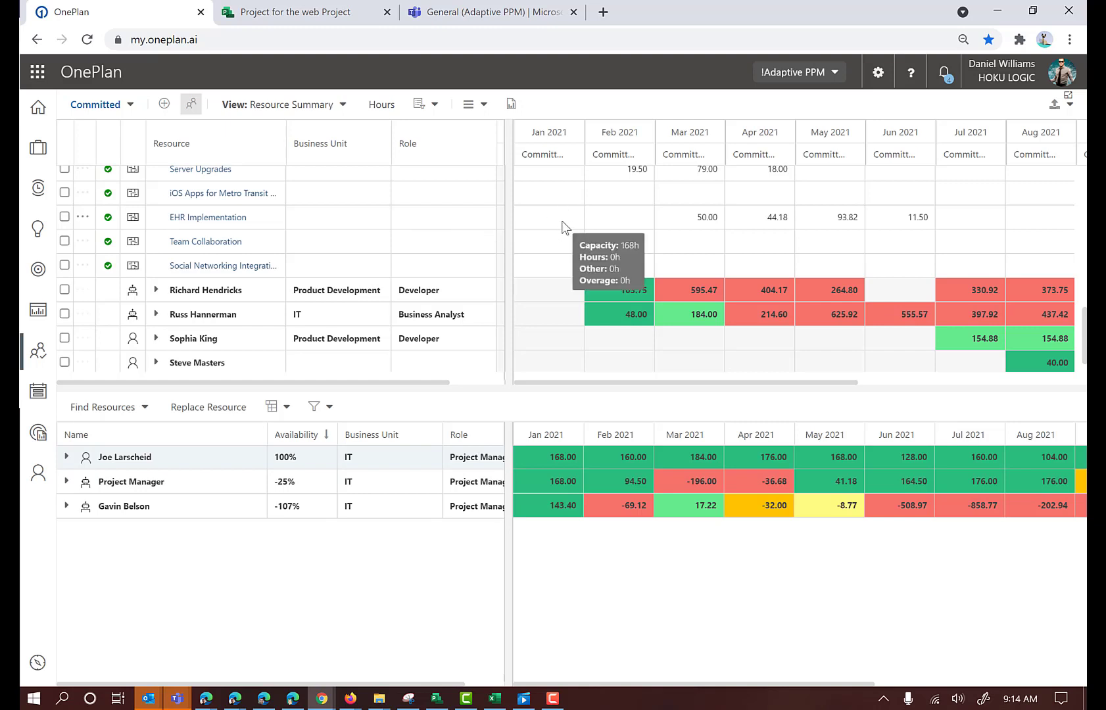